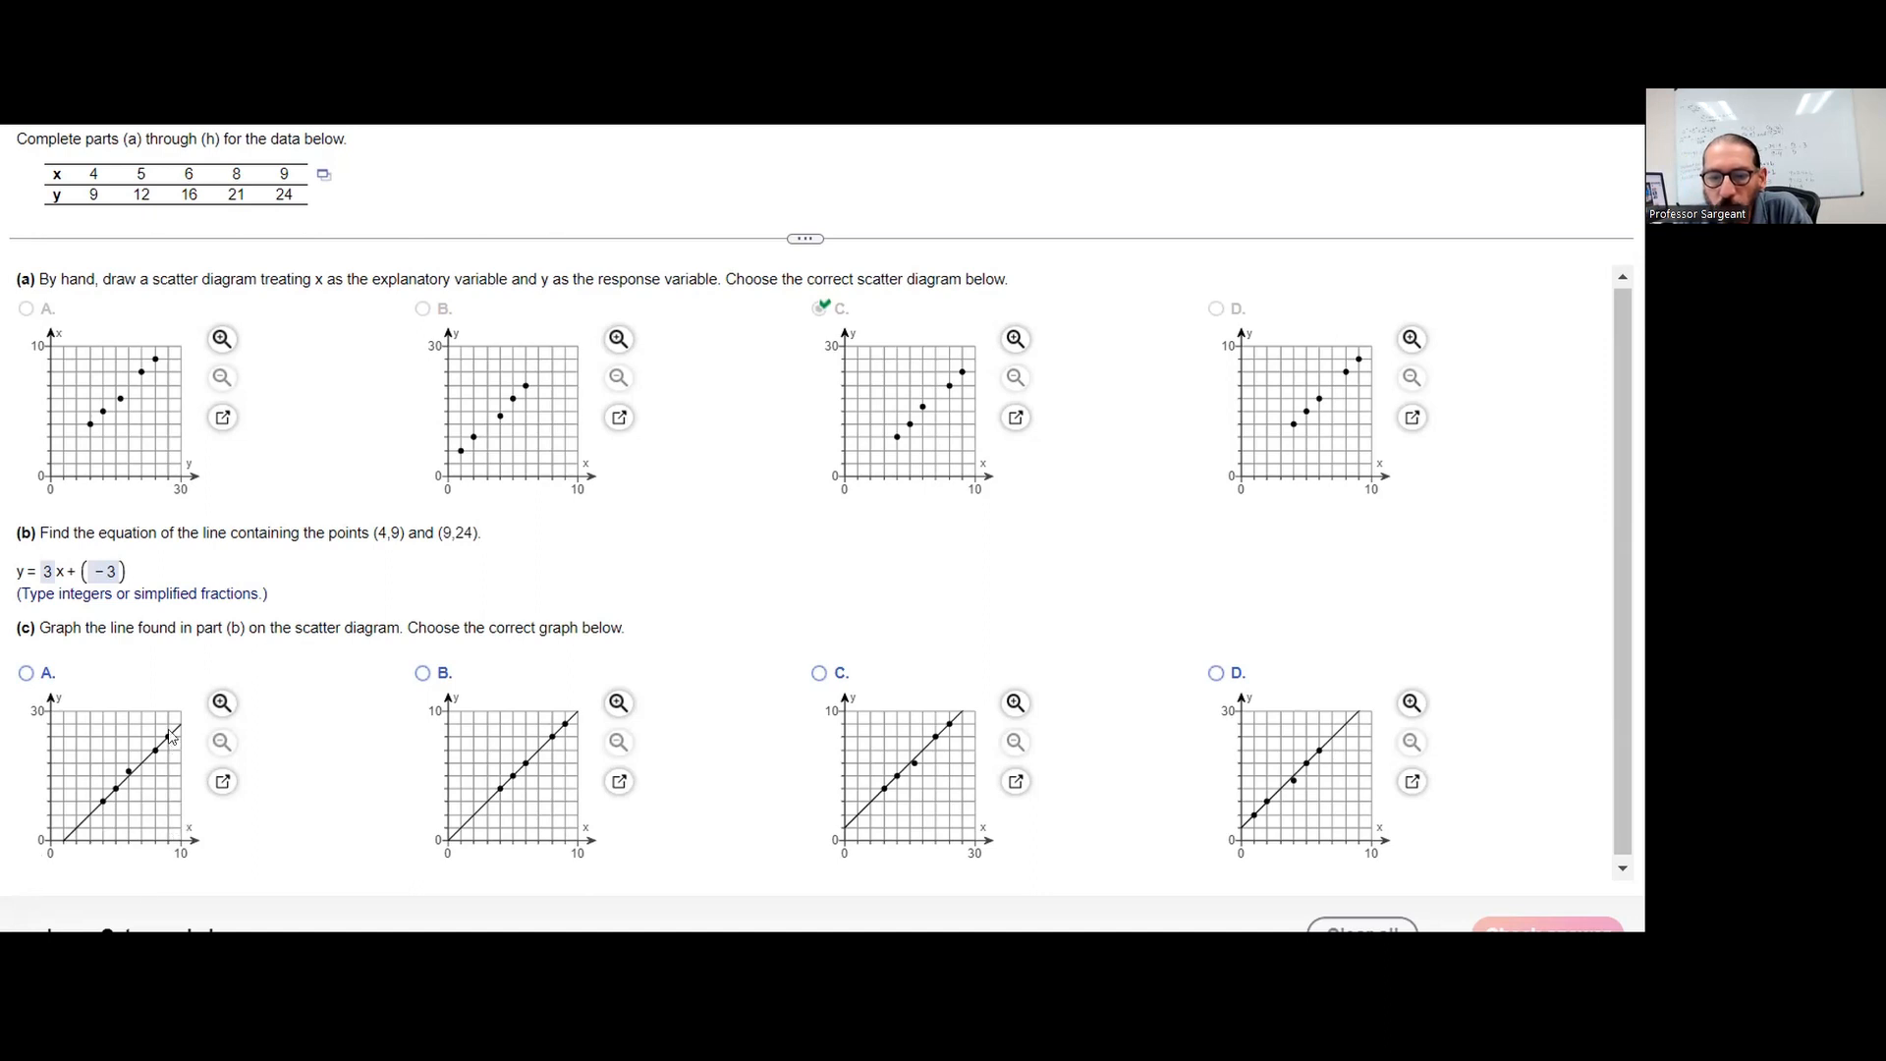
# Answer part (c) with graph A, check the answer and dismiss the feedback
pyautogui.click(26, 674)
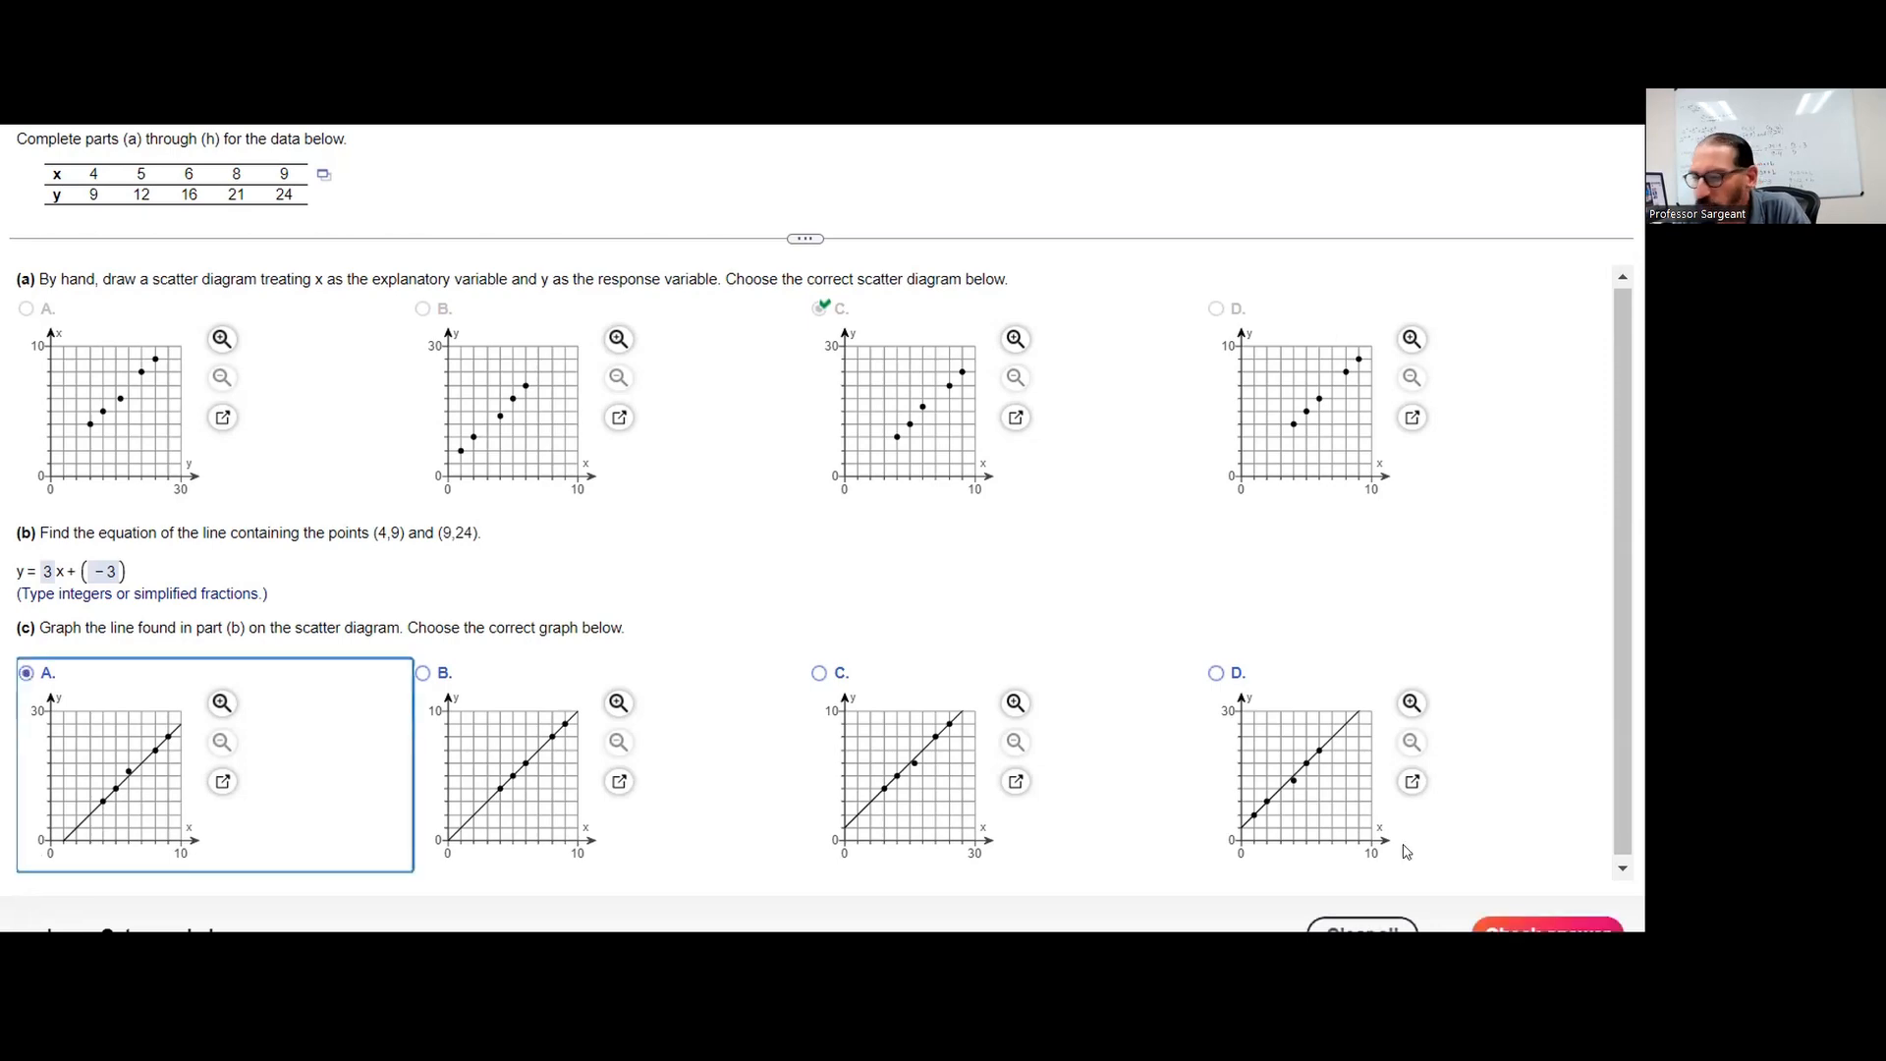
pyautogui.click(1494, 932)
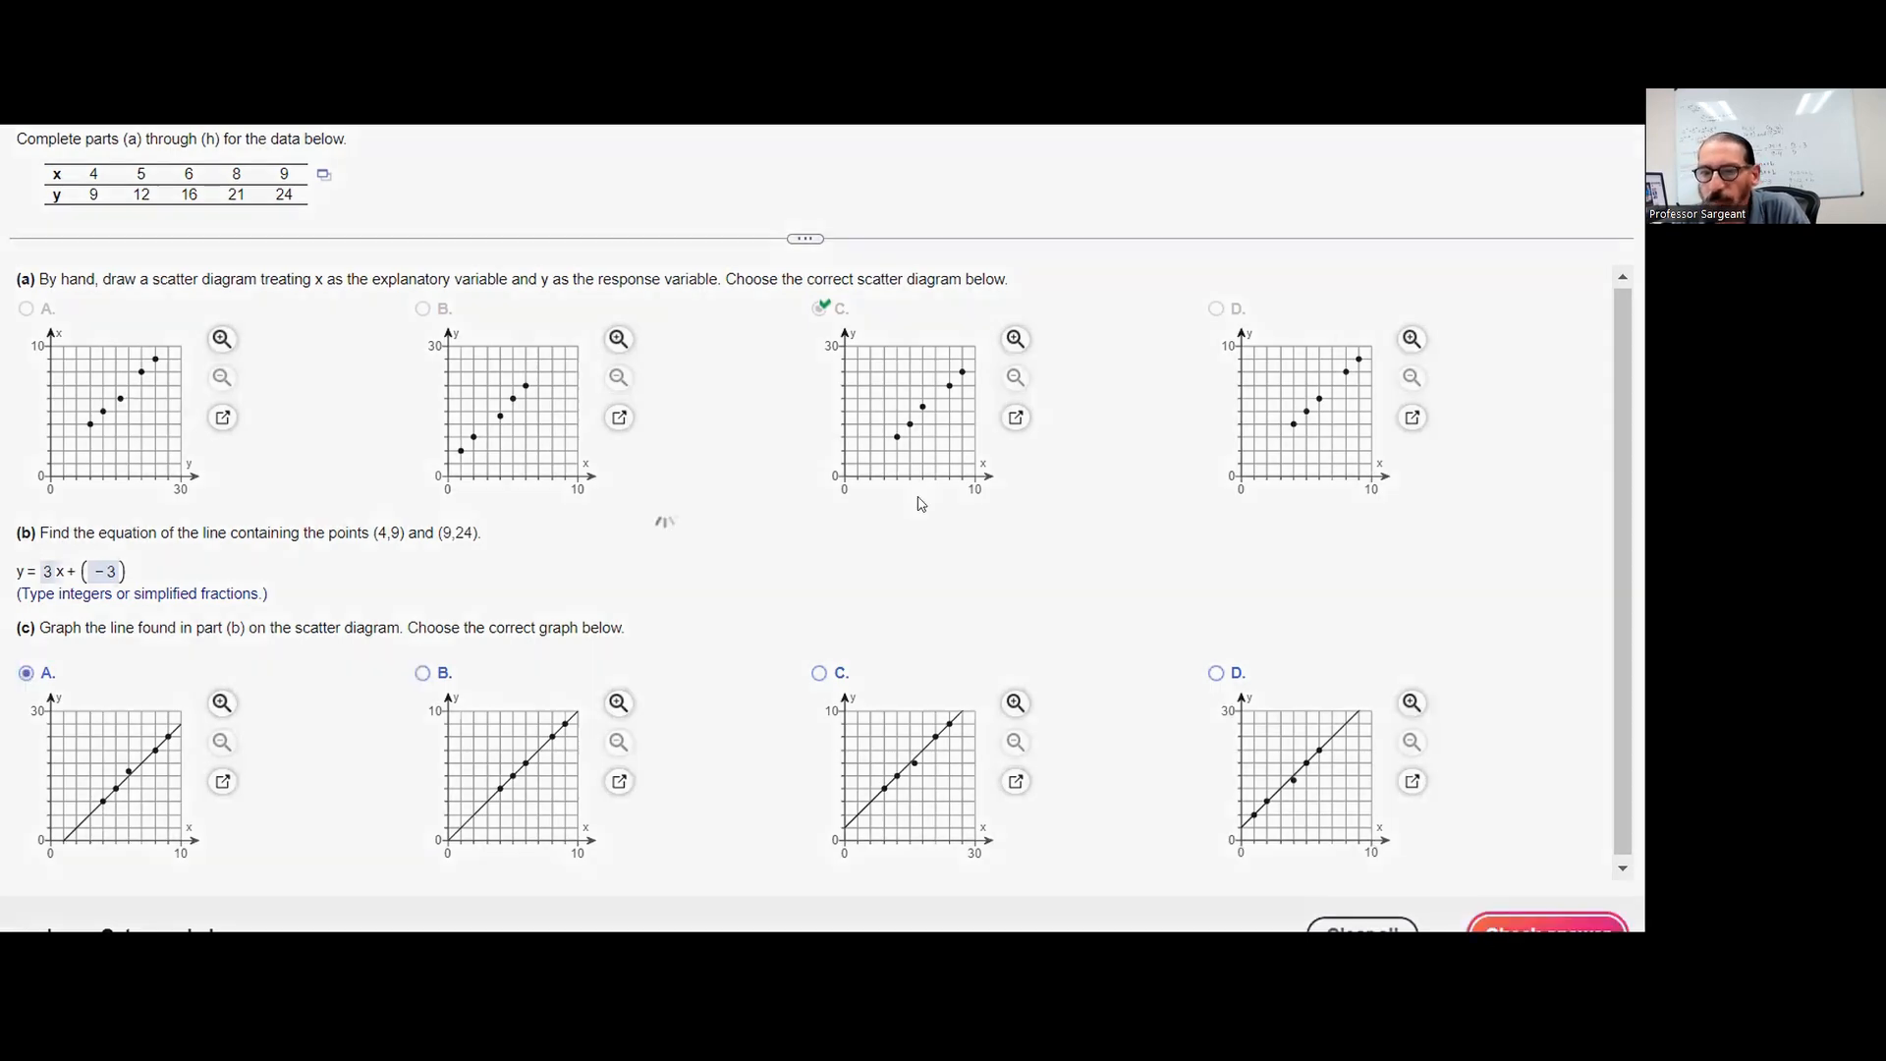
pyautogui.click(702, 553)
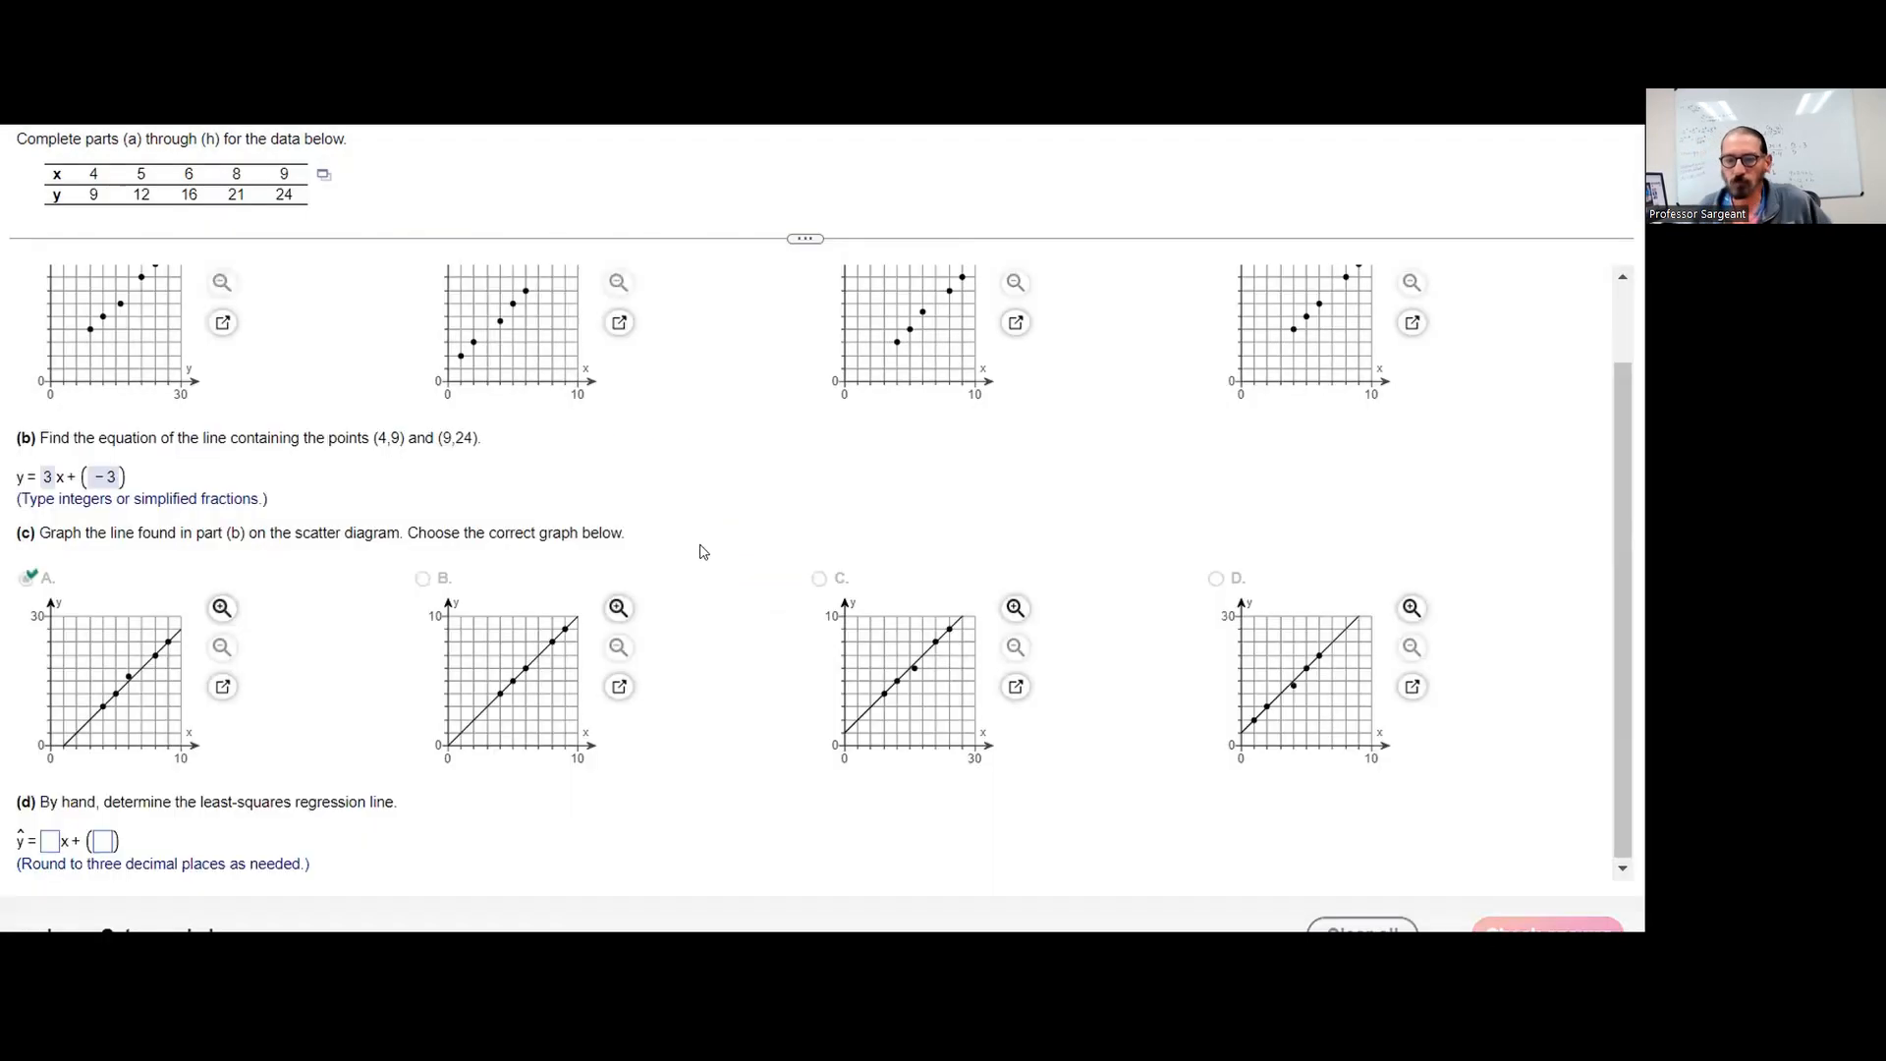
# Open the data table in StatCrunch, run a simple linear regression with X variable x and Y variable y, and view both result pages
pyautogui.click(328, 182)
pyautogui.click(371, 210)
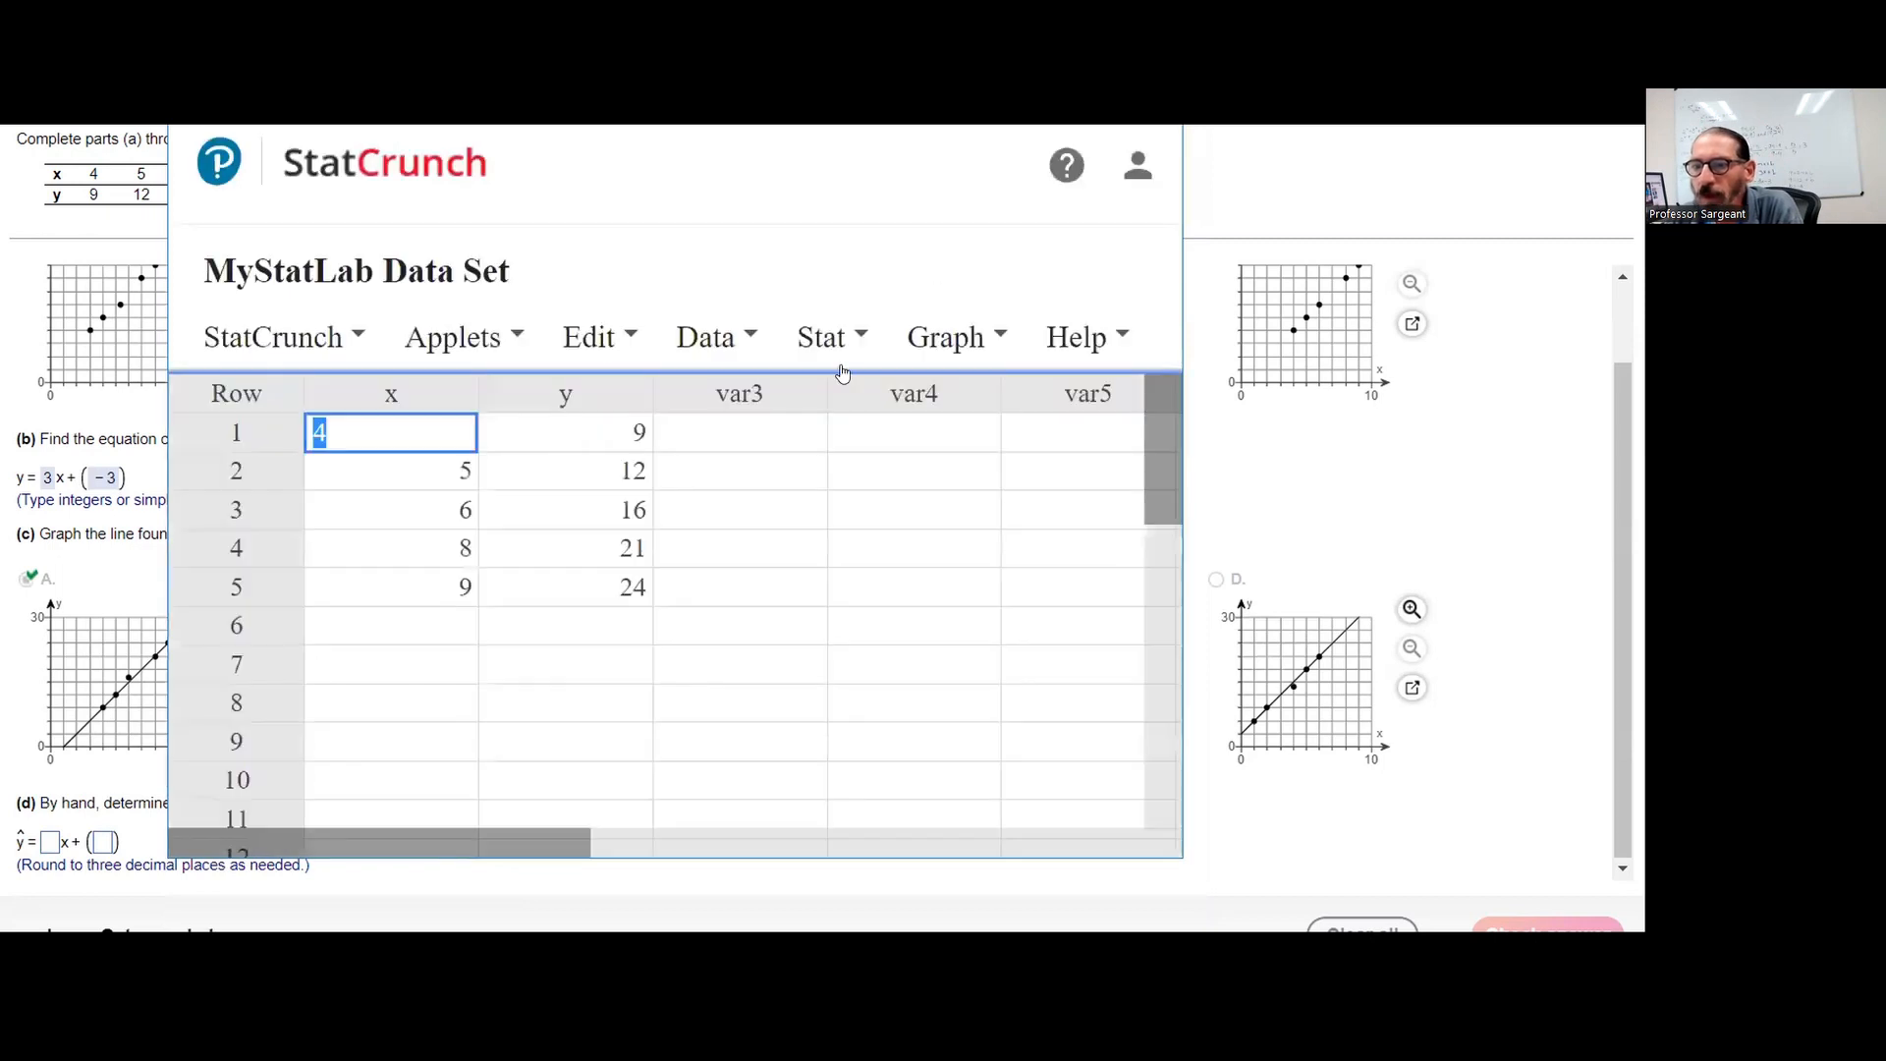
pyautogui.click(801, 334)
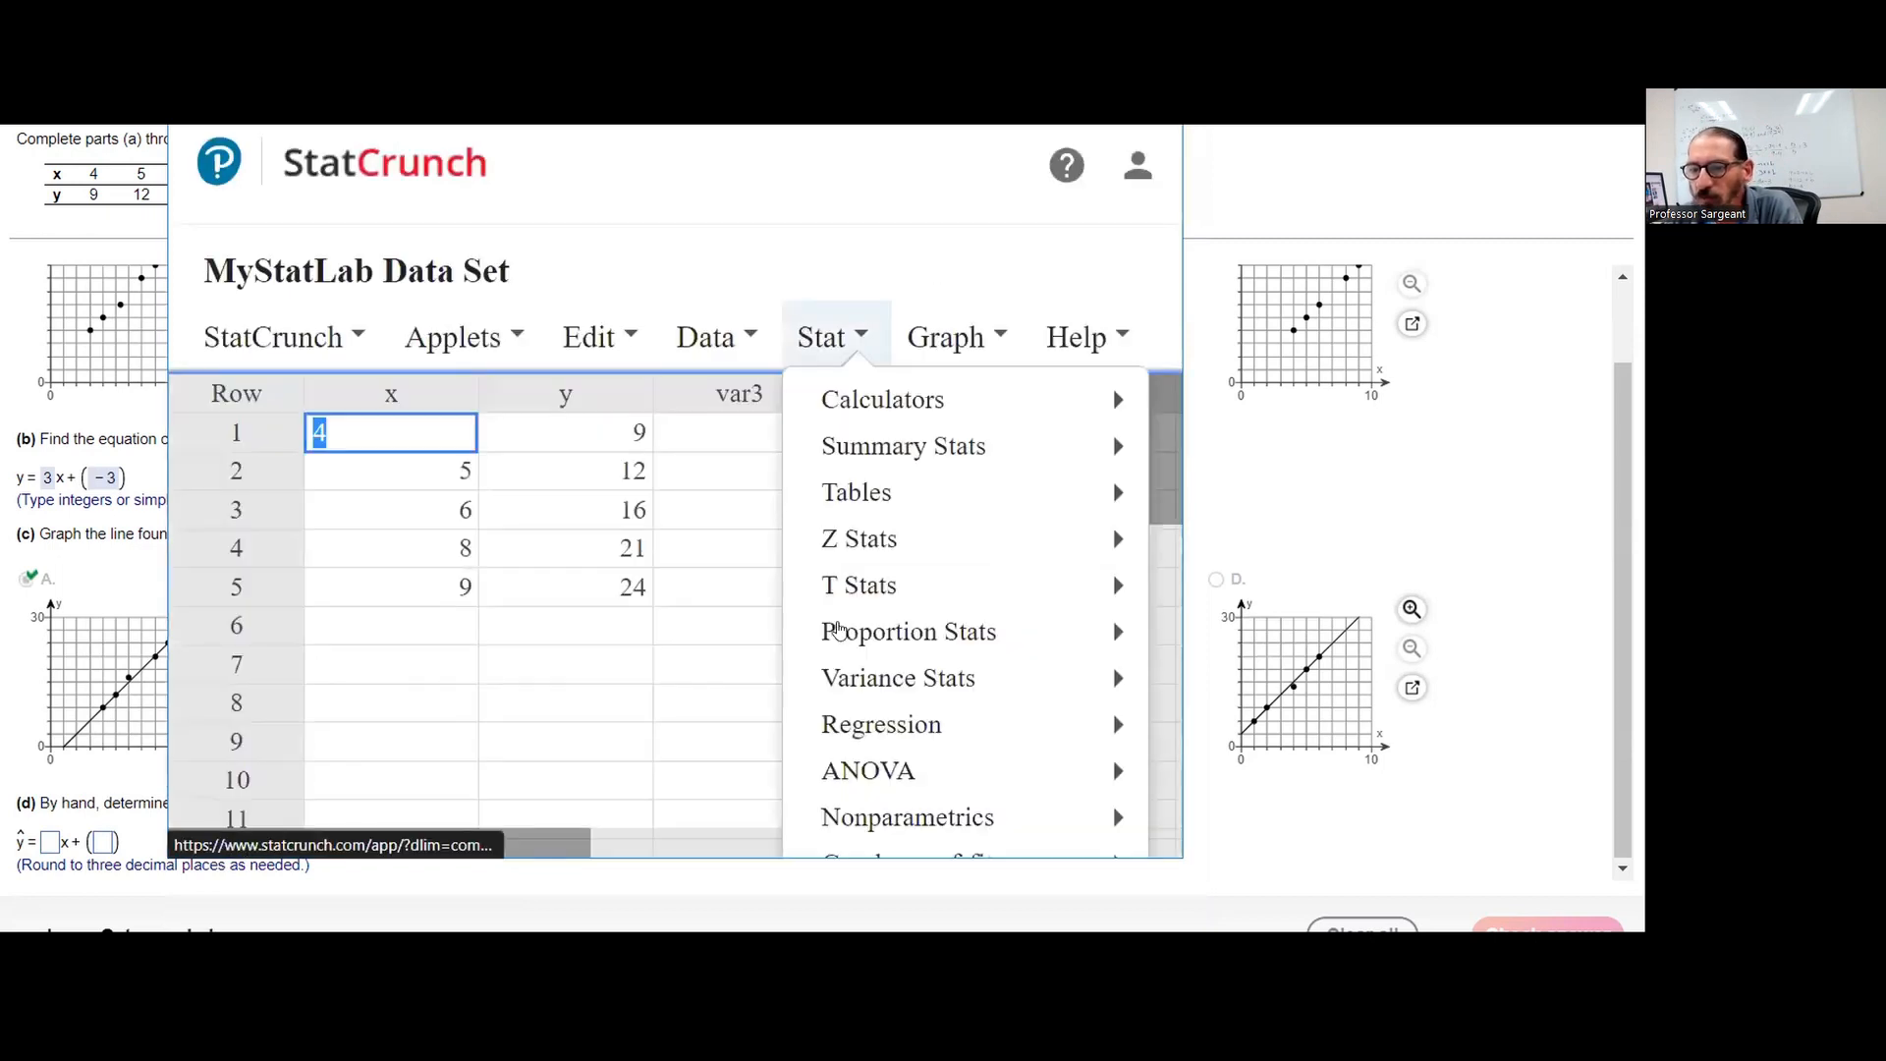
pyautogui.moveTo(872, 732)
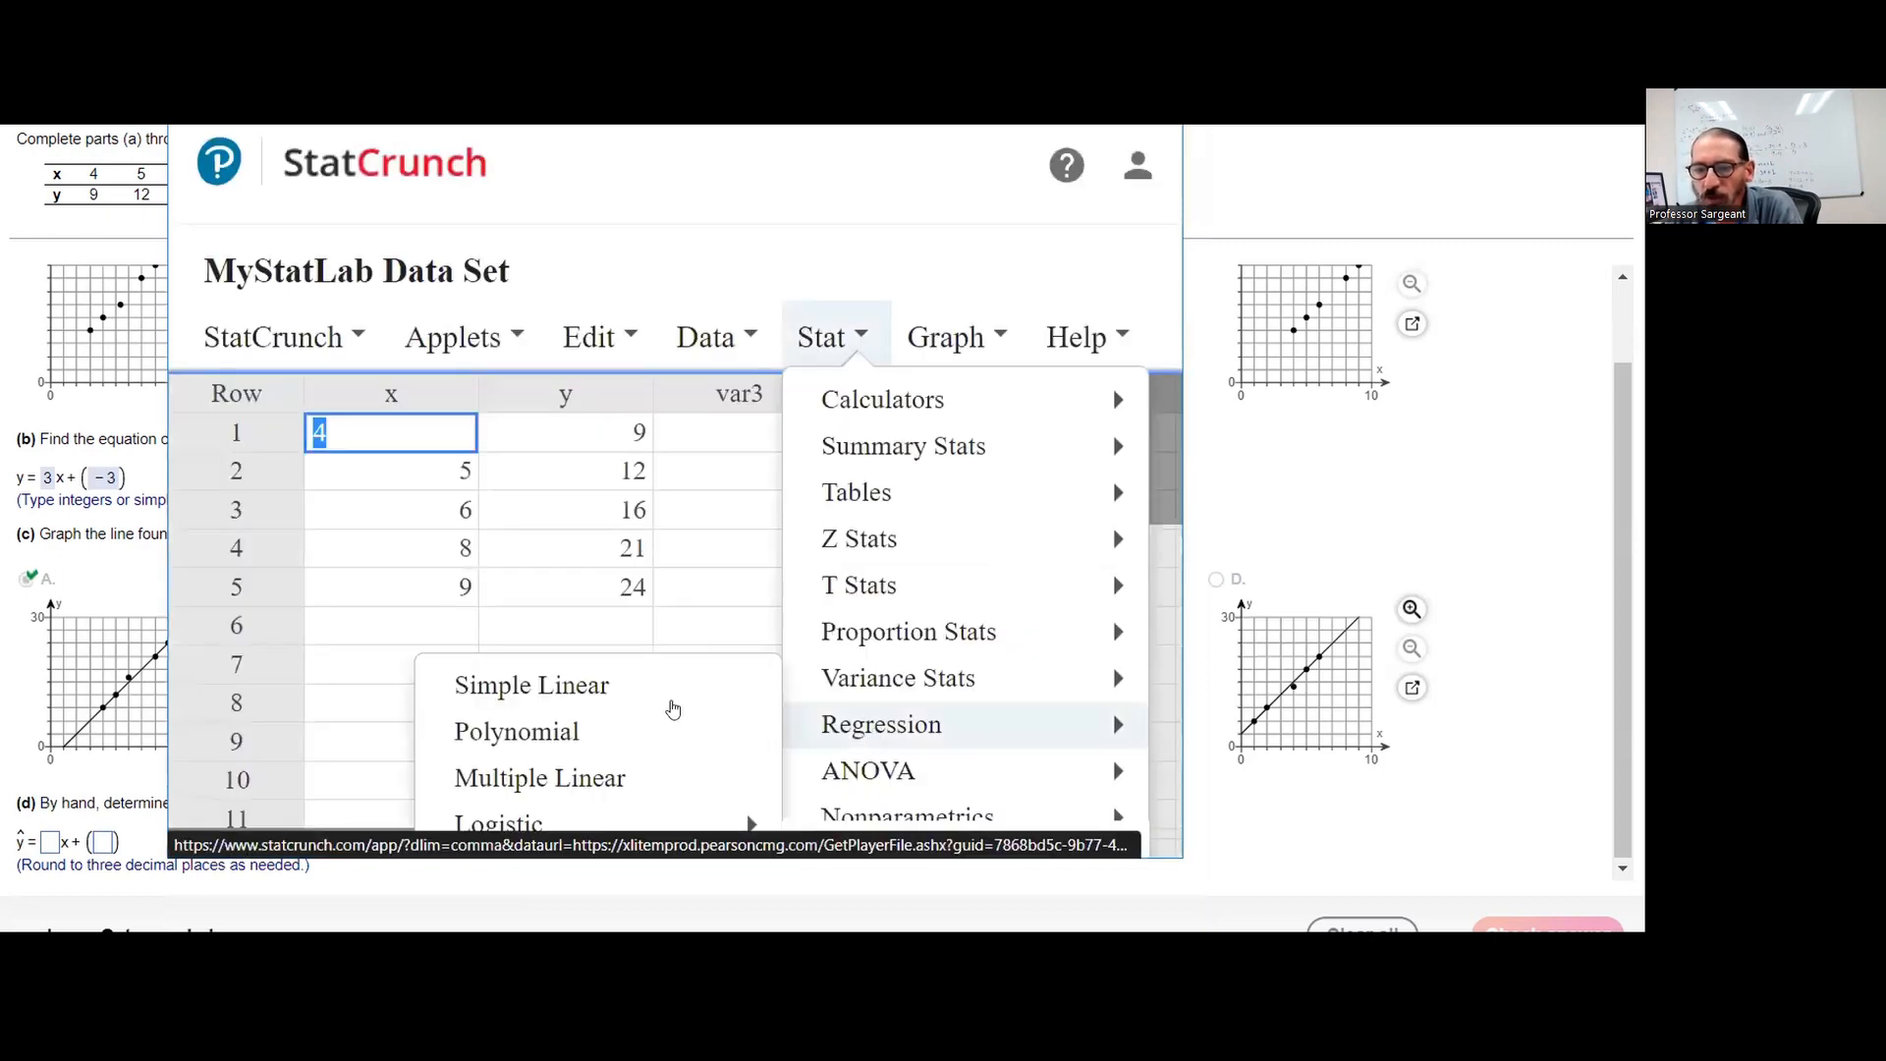
pyautogui.click(663, 695)
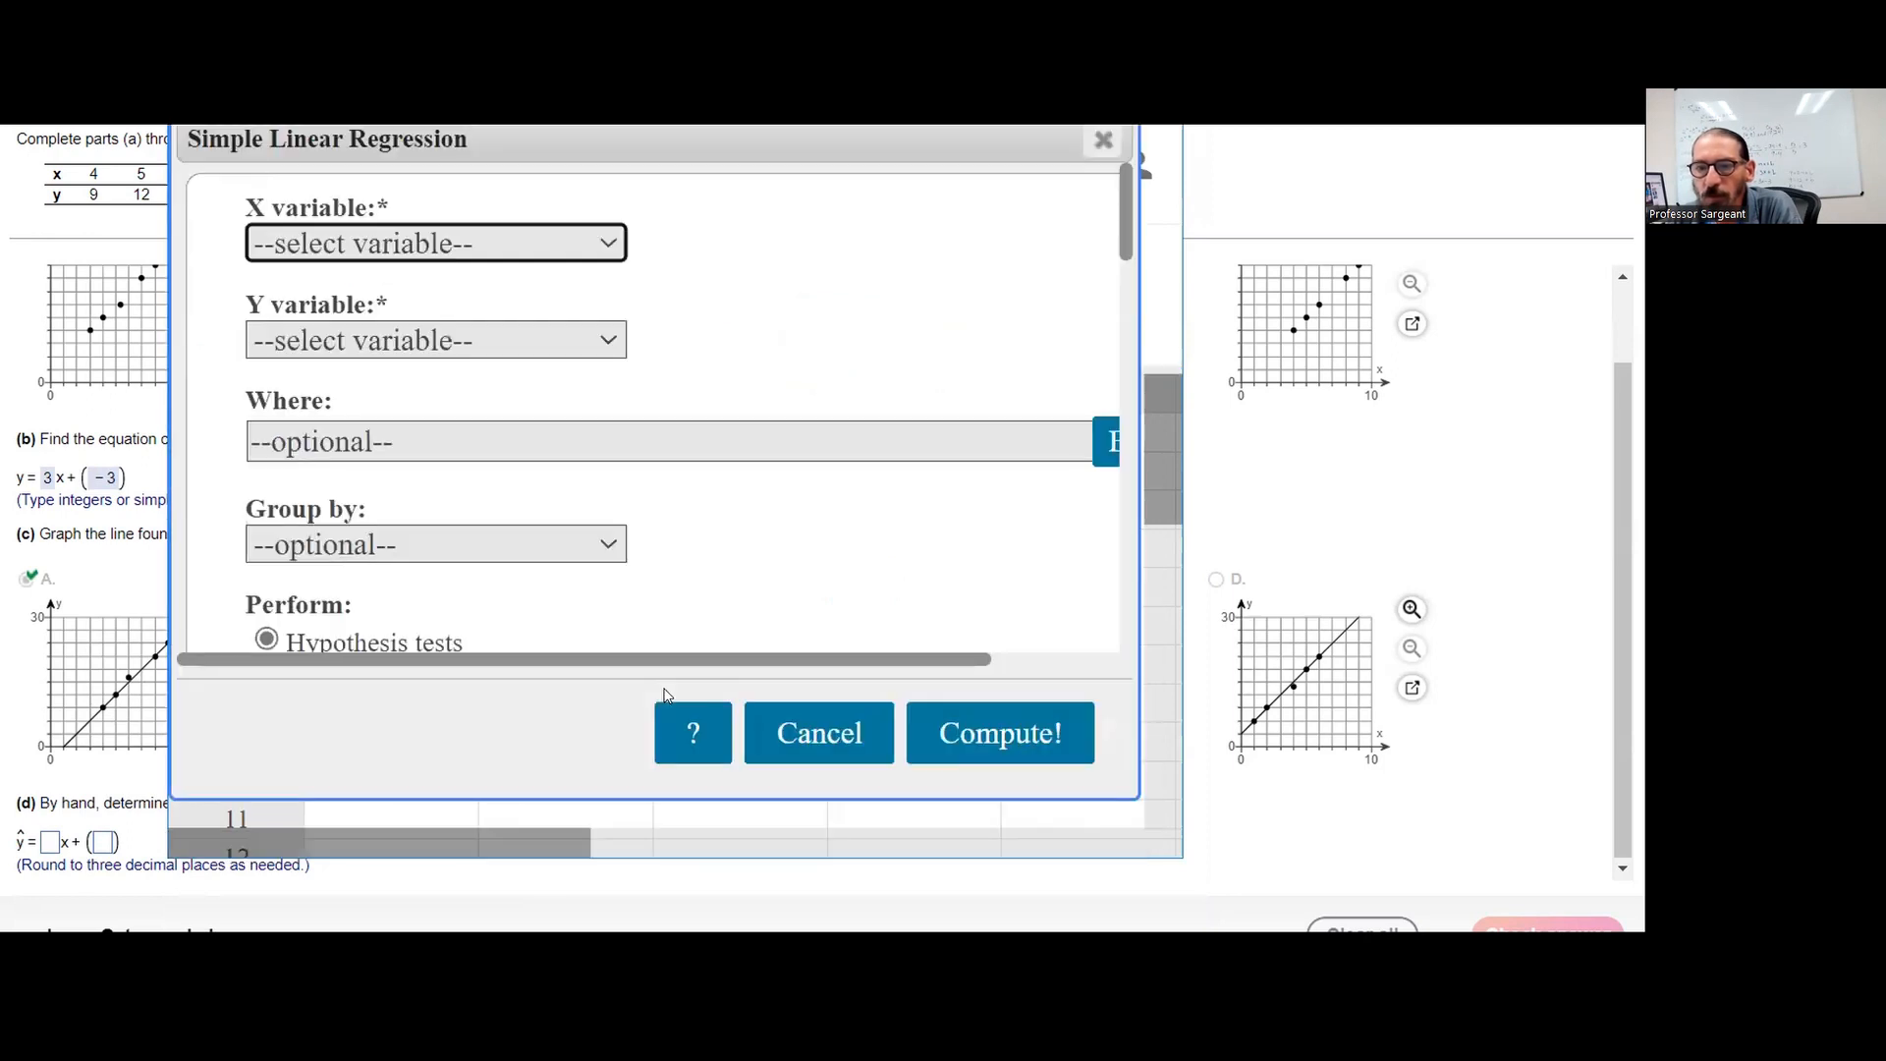
pyautogui.click(413, 242)
pyautogui.click(405, 346)
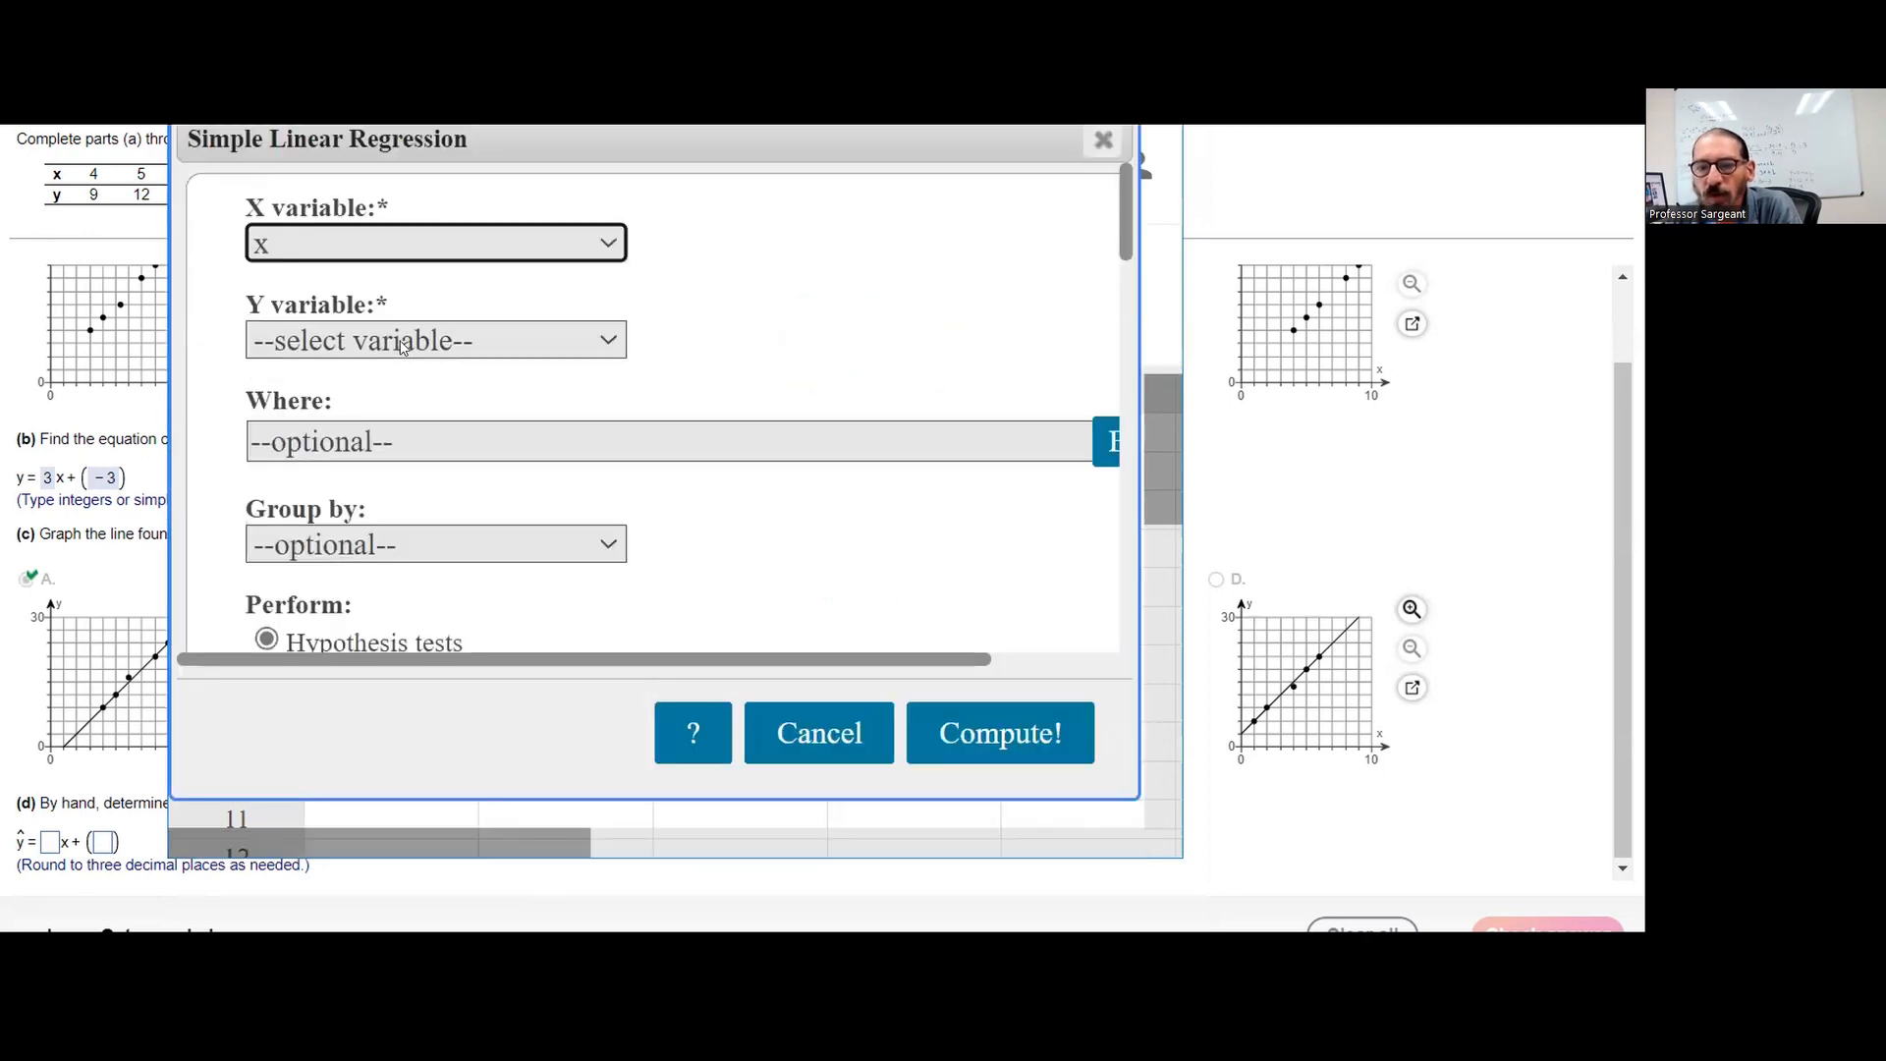
pyautogui.click(402, 346)
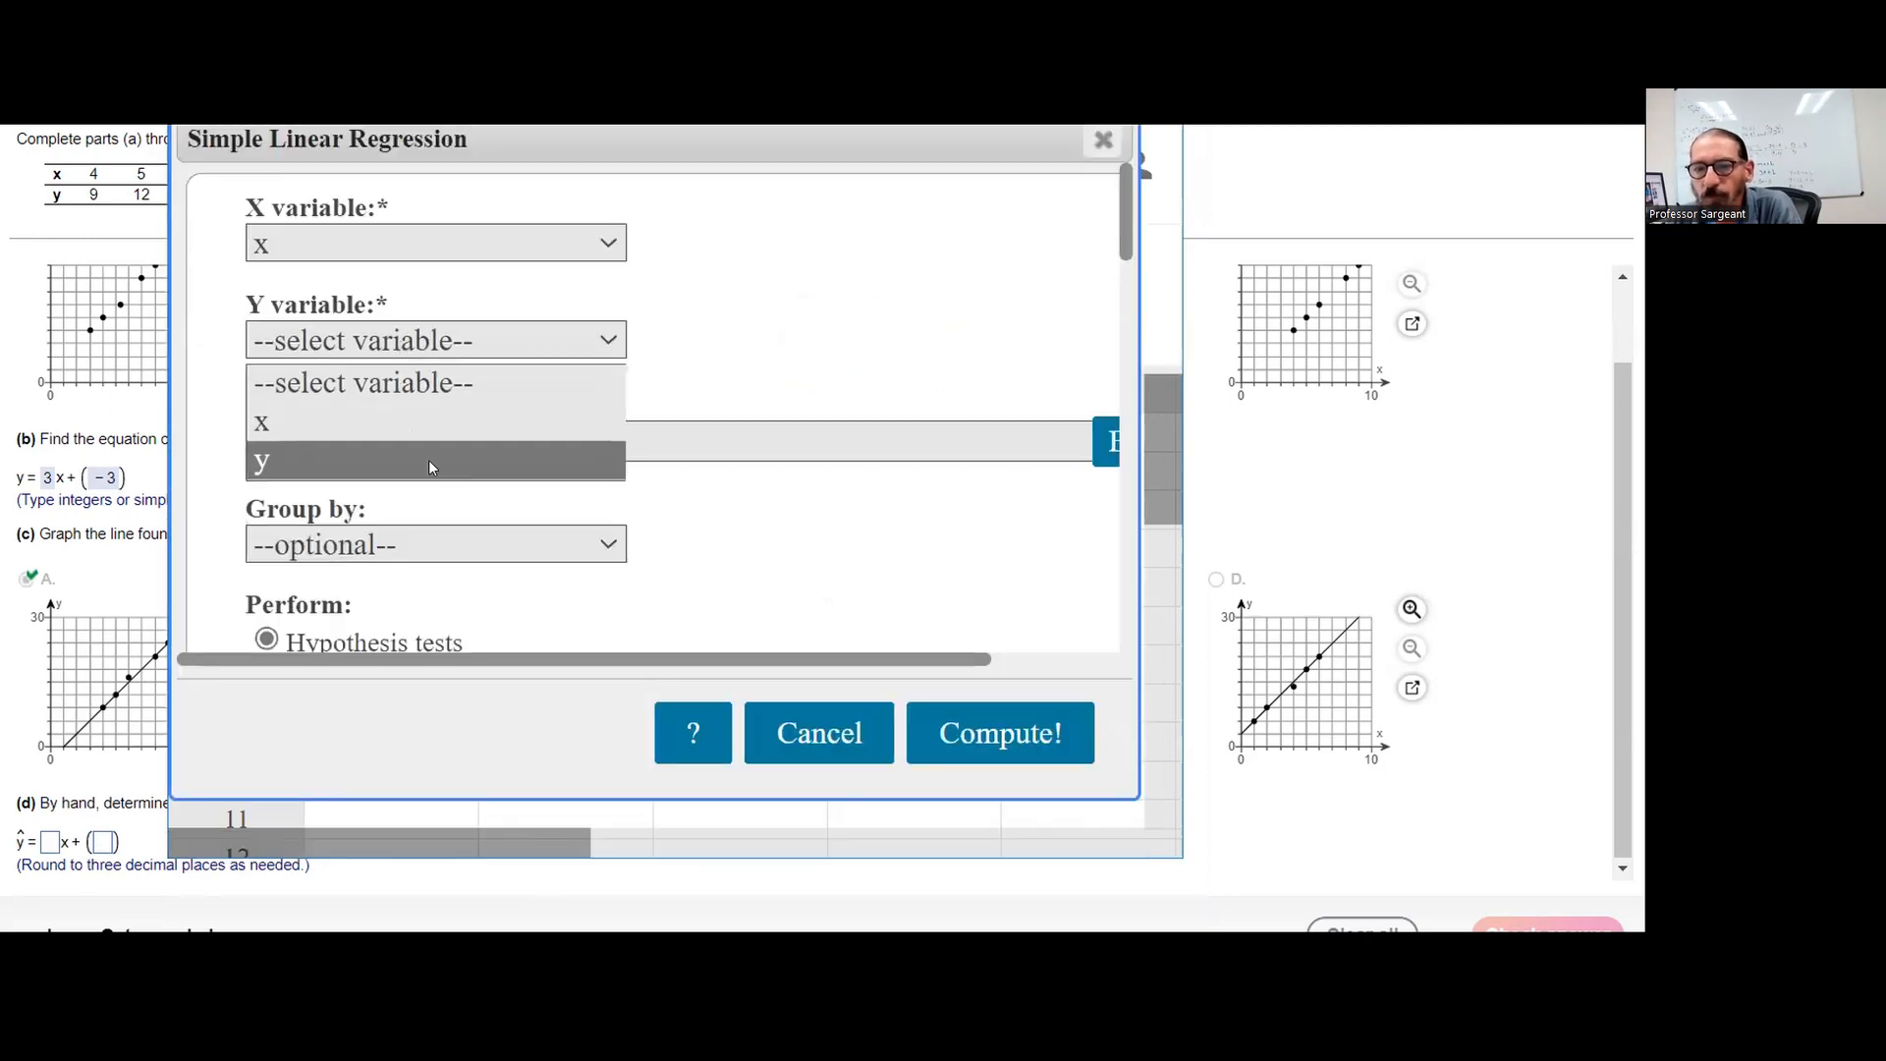
pyautogui.click(428, 460)
pyautogui.click(961, 736)
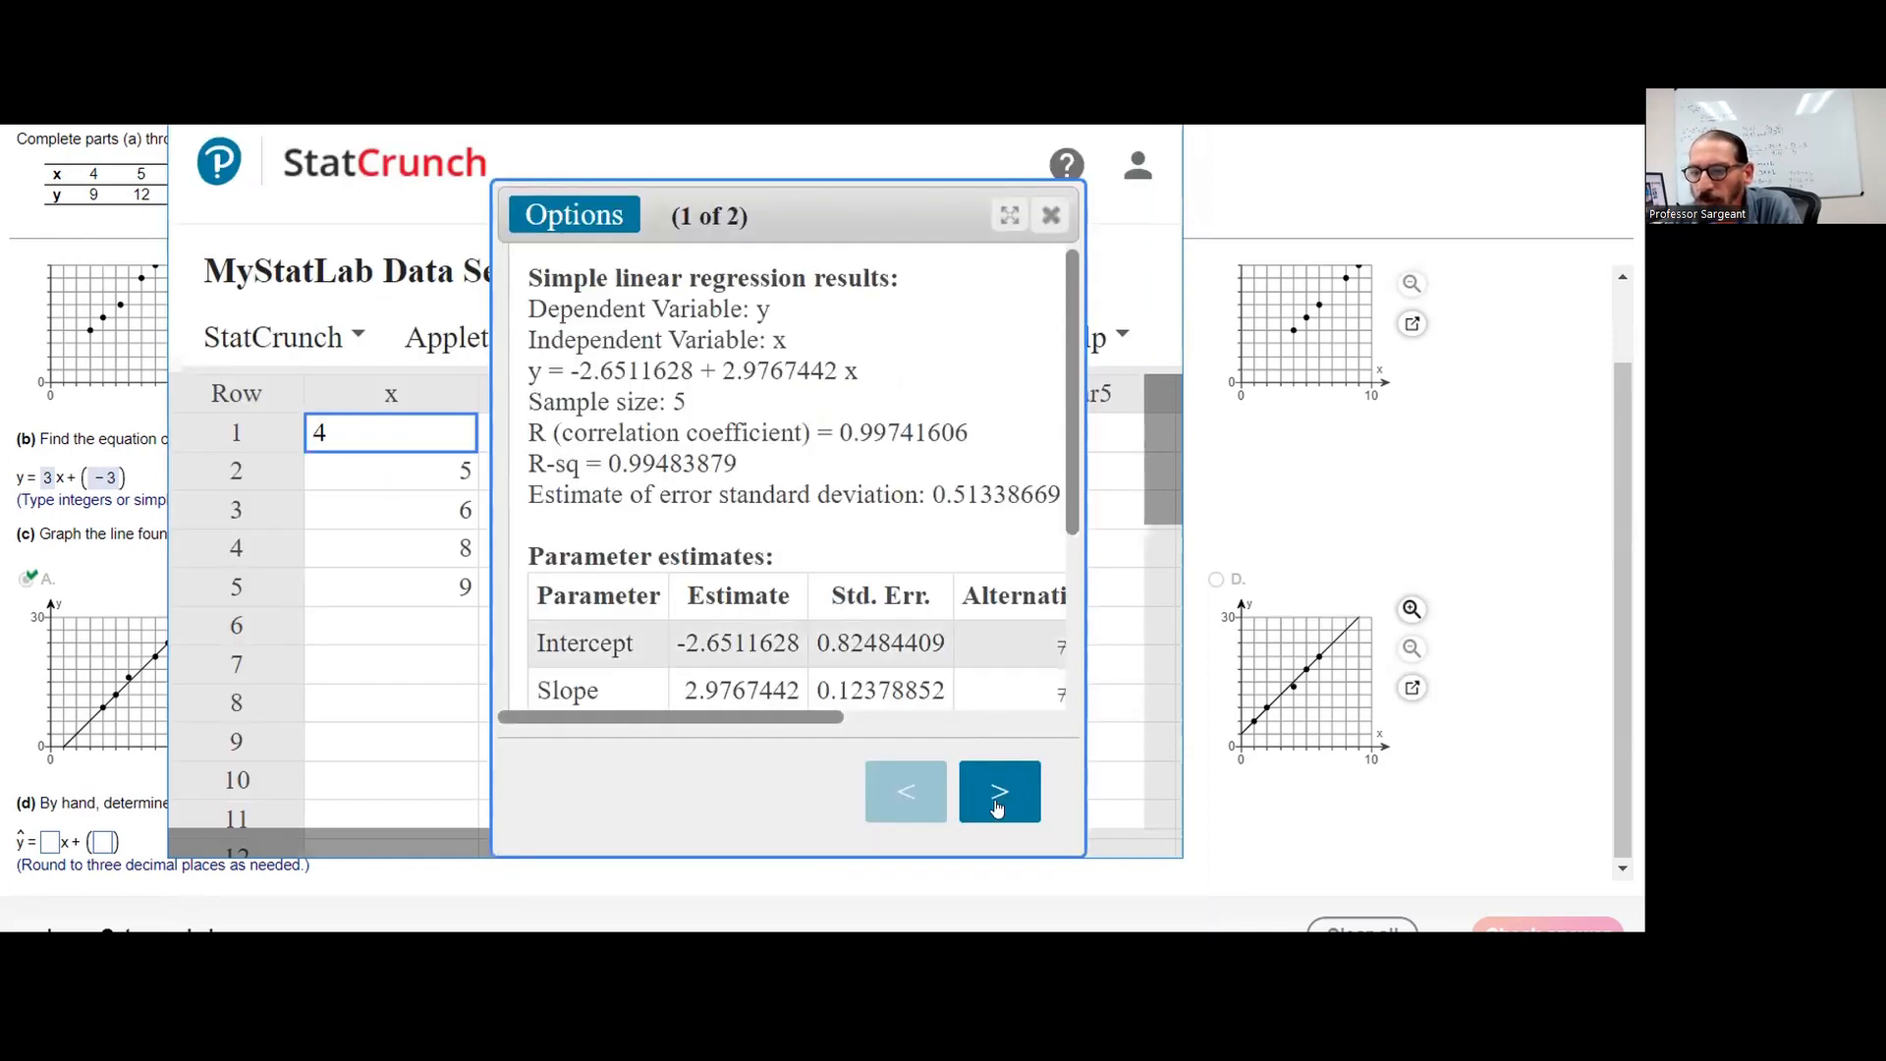
pyautogui.click(998, 806)
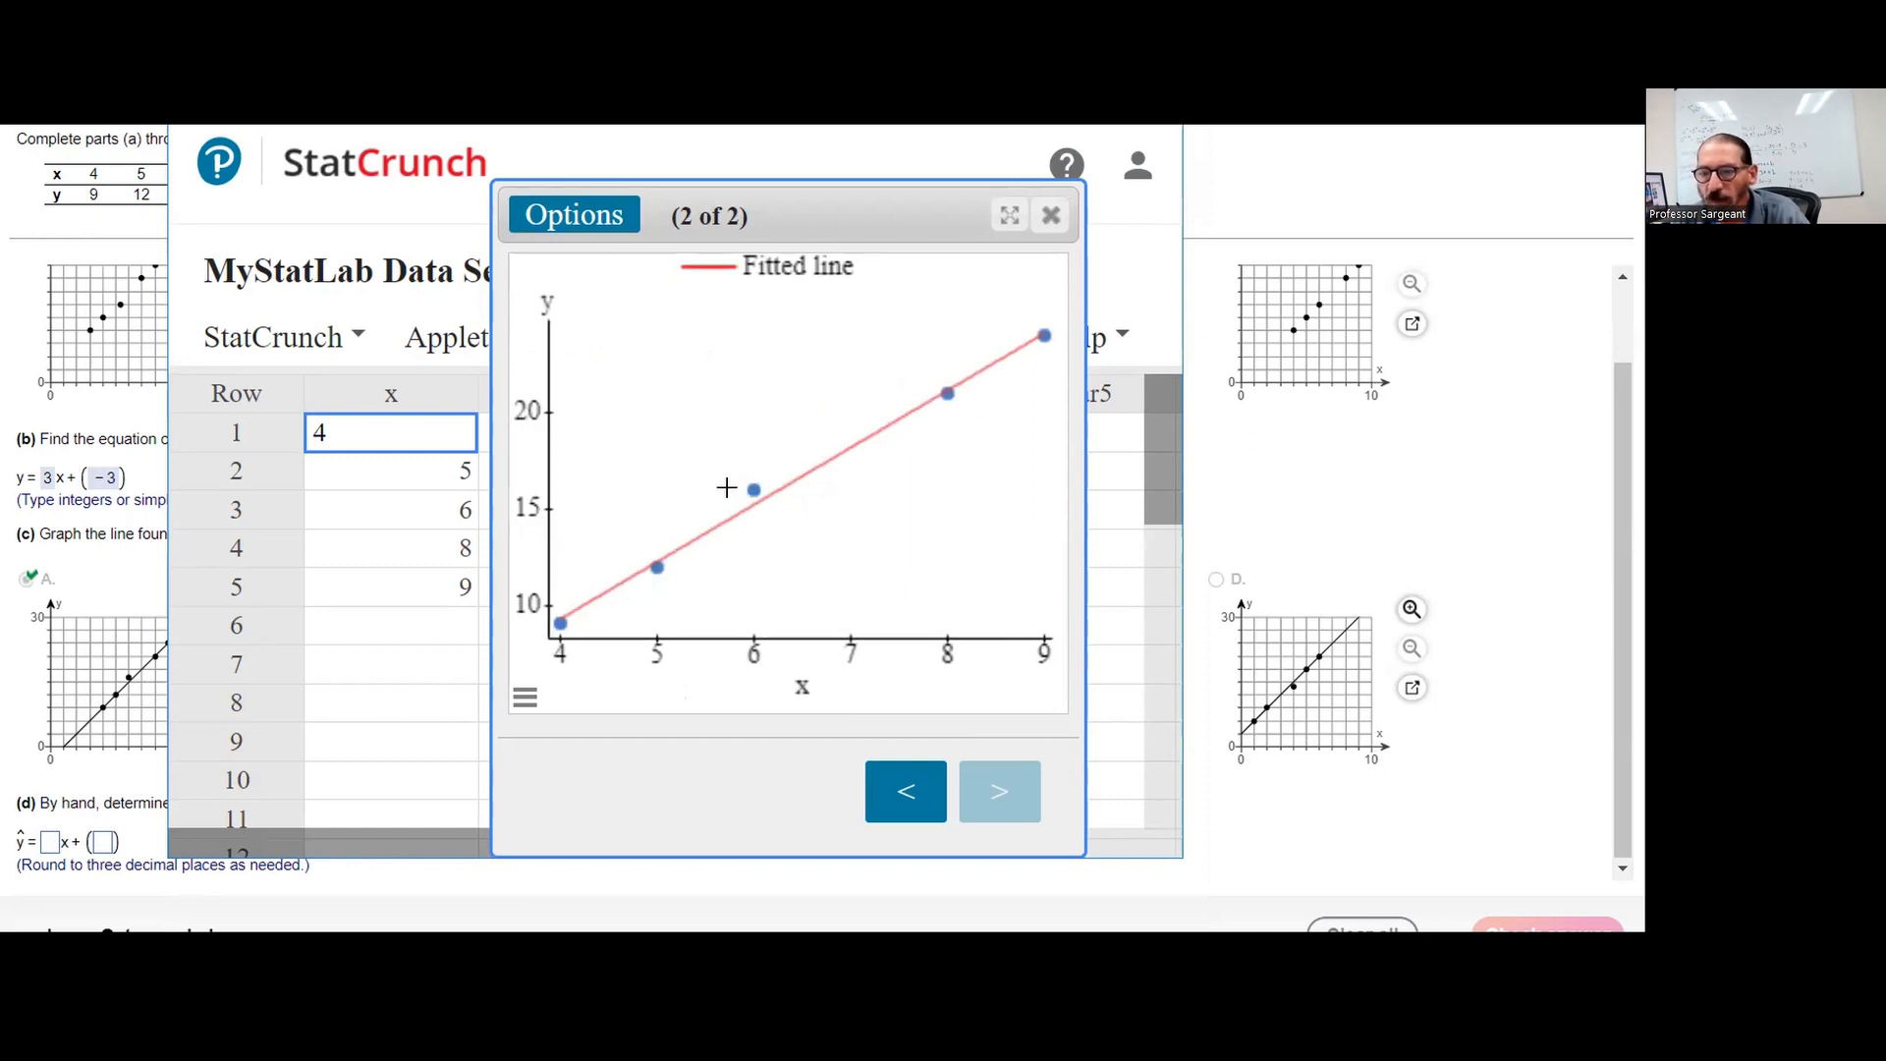
pyautogui.click(927, 800)
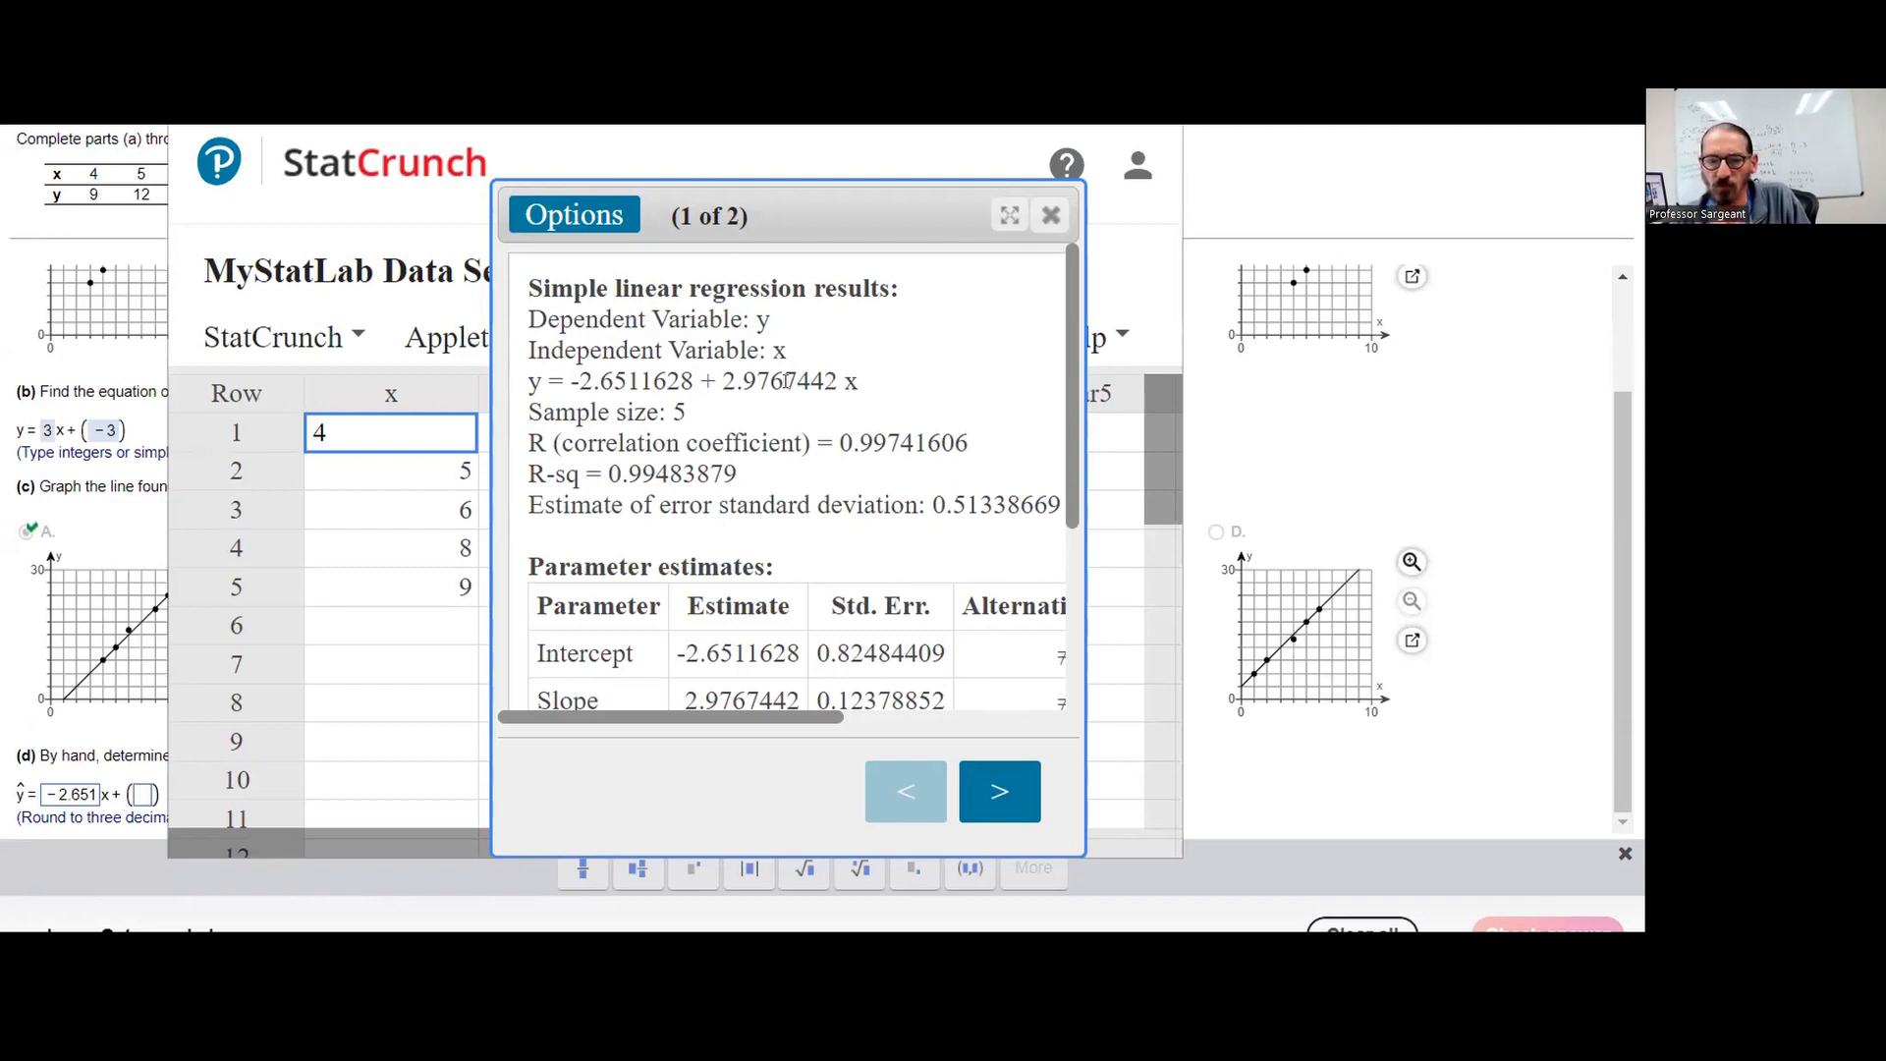
# Answer part (d) with slope 2.977 and intercept -2.651, submit it and dismiss the feedback
pyautogui.click(76, 795)
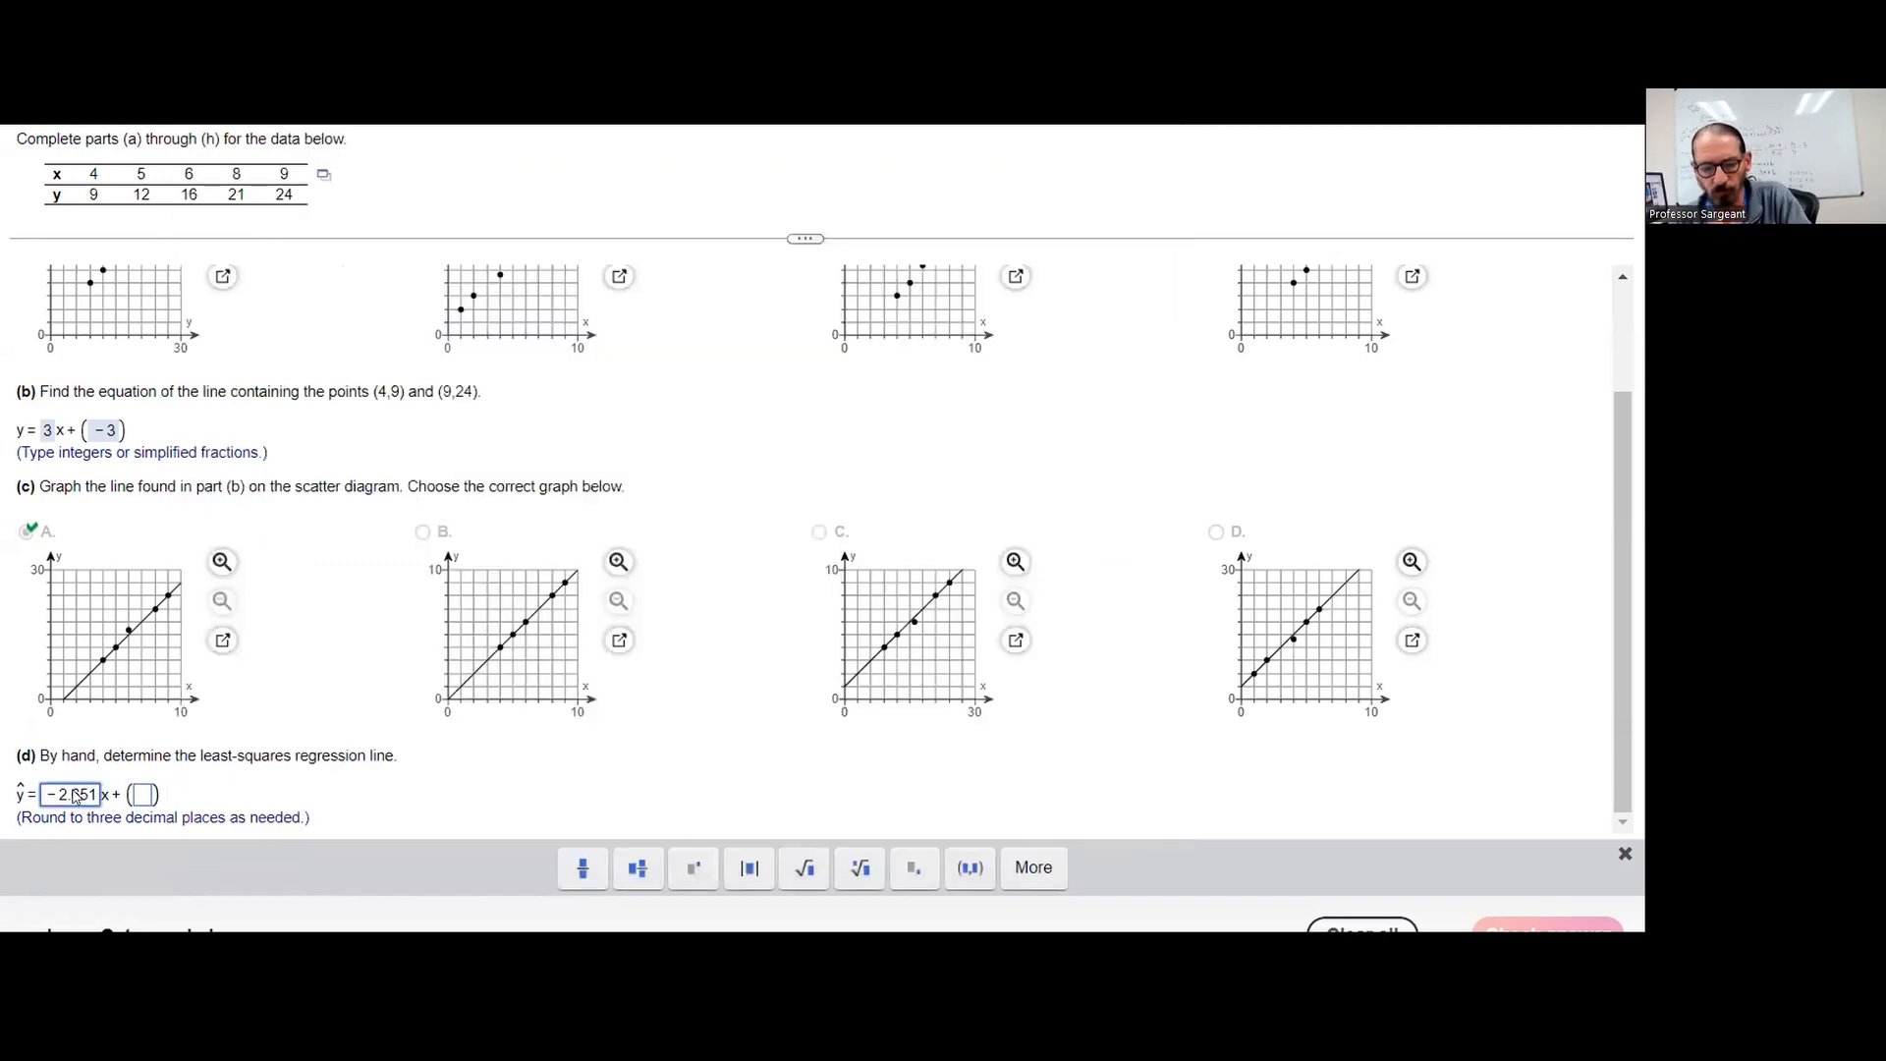
pyautogui.doubleClick(77, 795)
pyautogui.press('BackSpace')
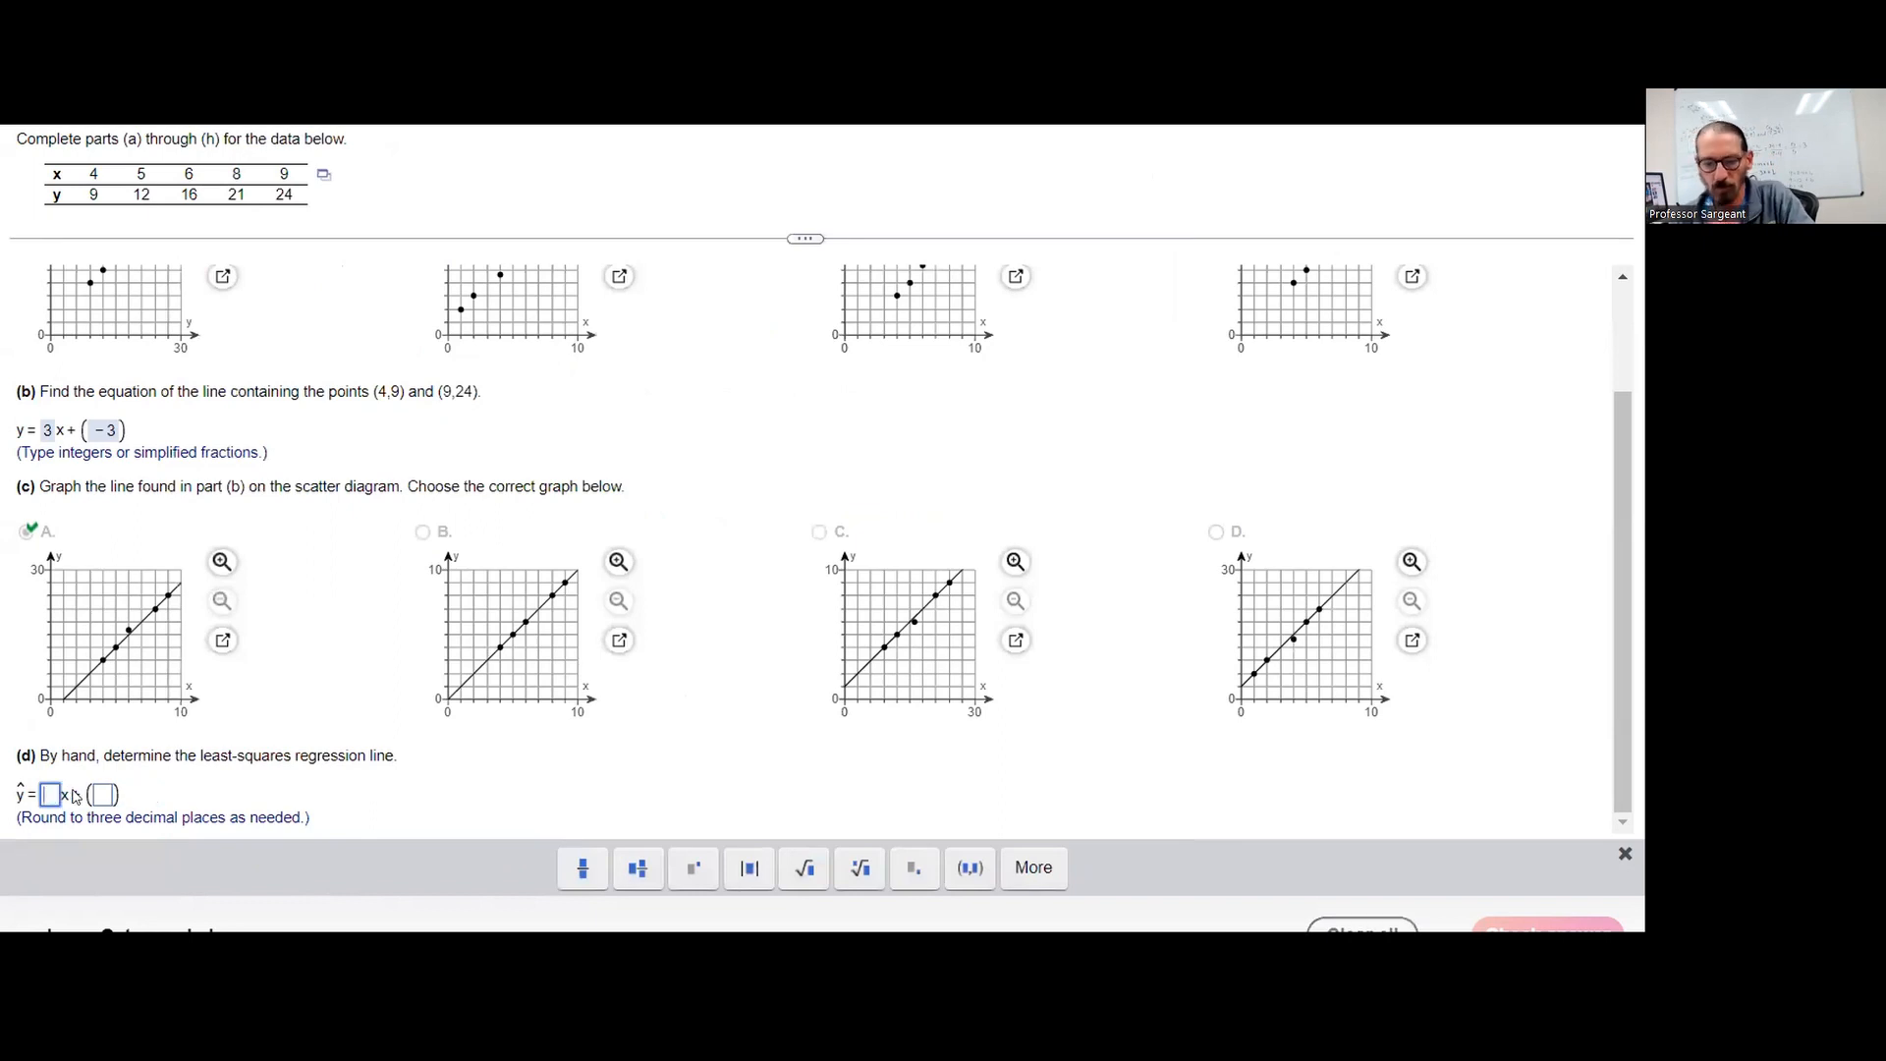
pyautogui.write('2.')
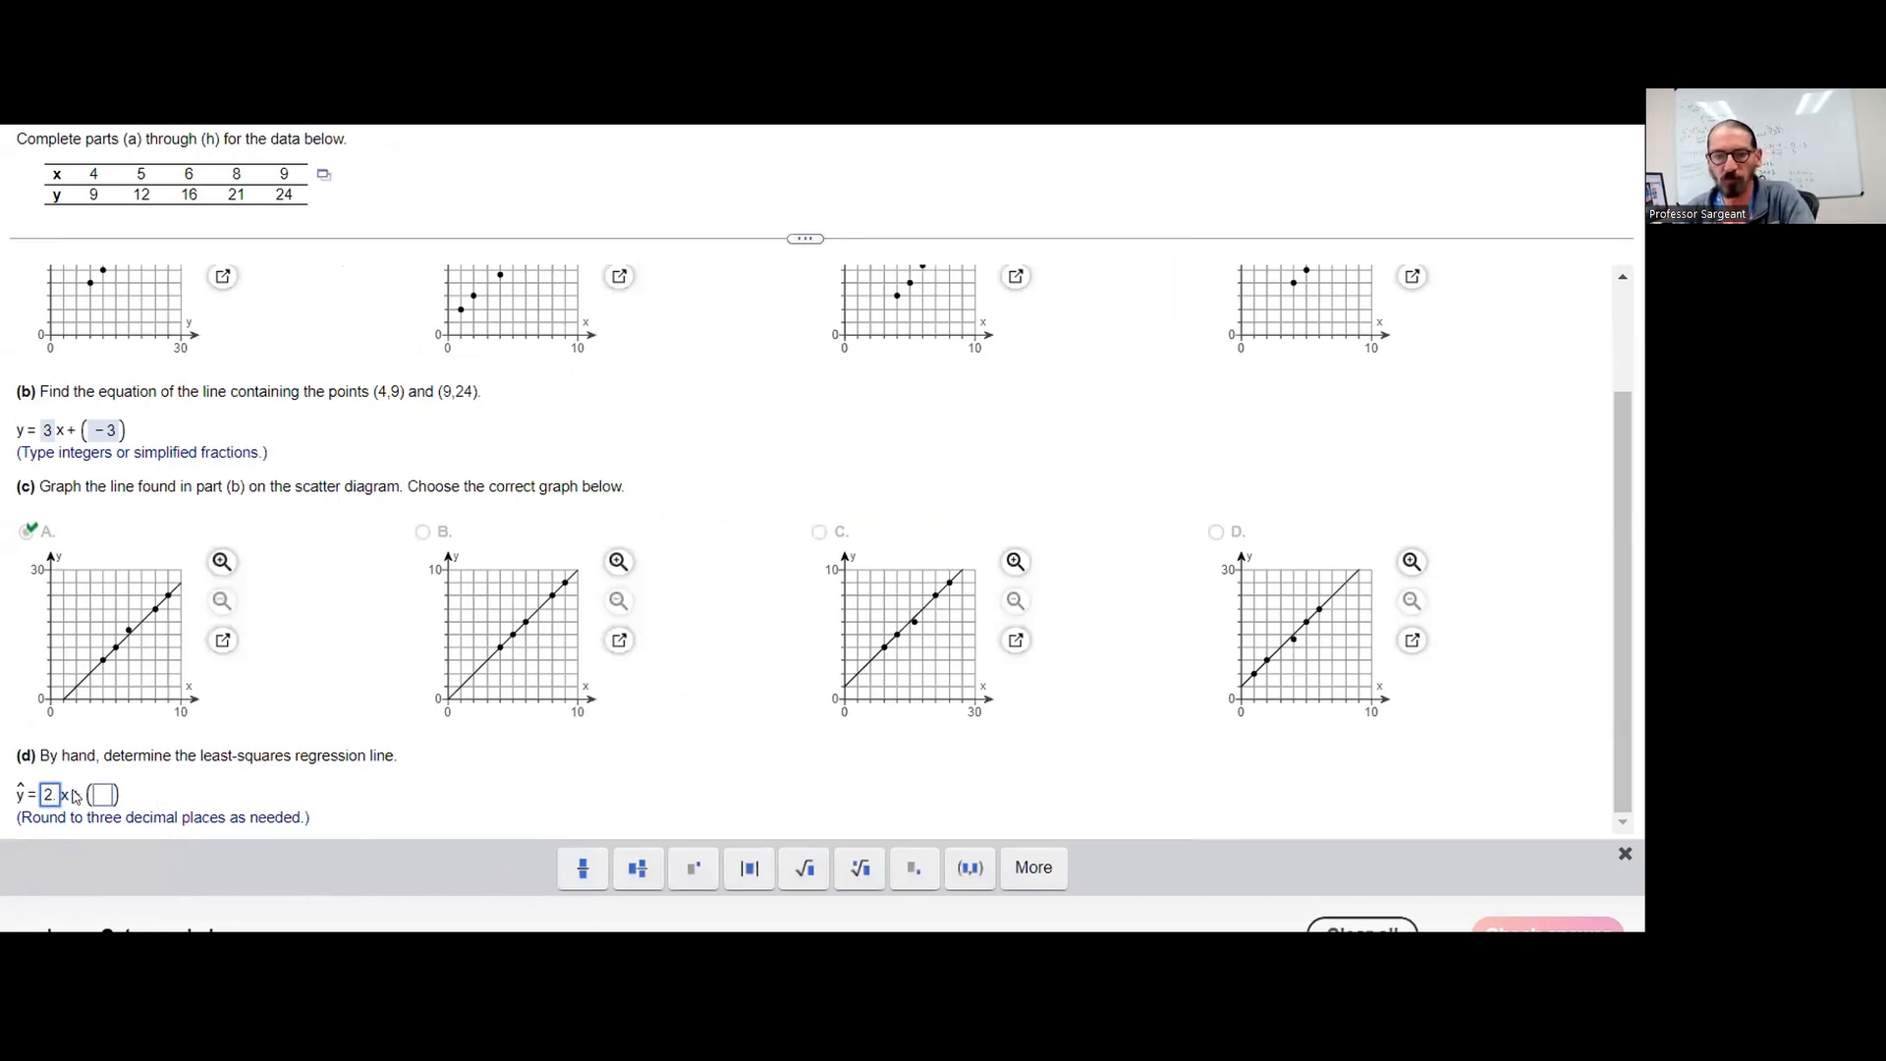
pyautogui.write('977')
pyautogui.press('Tab')
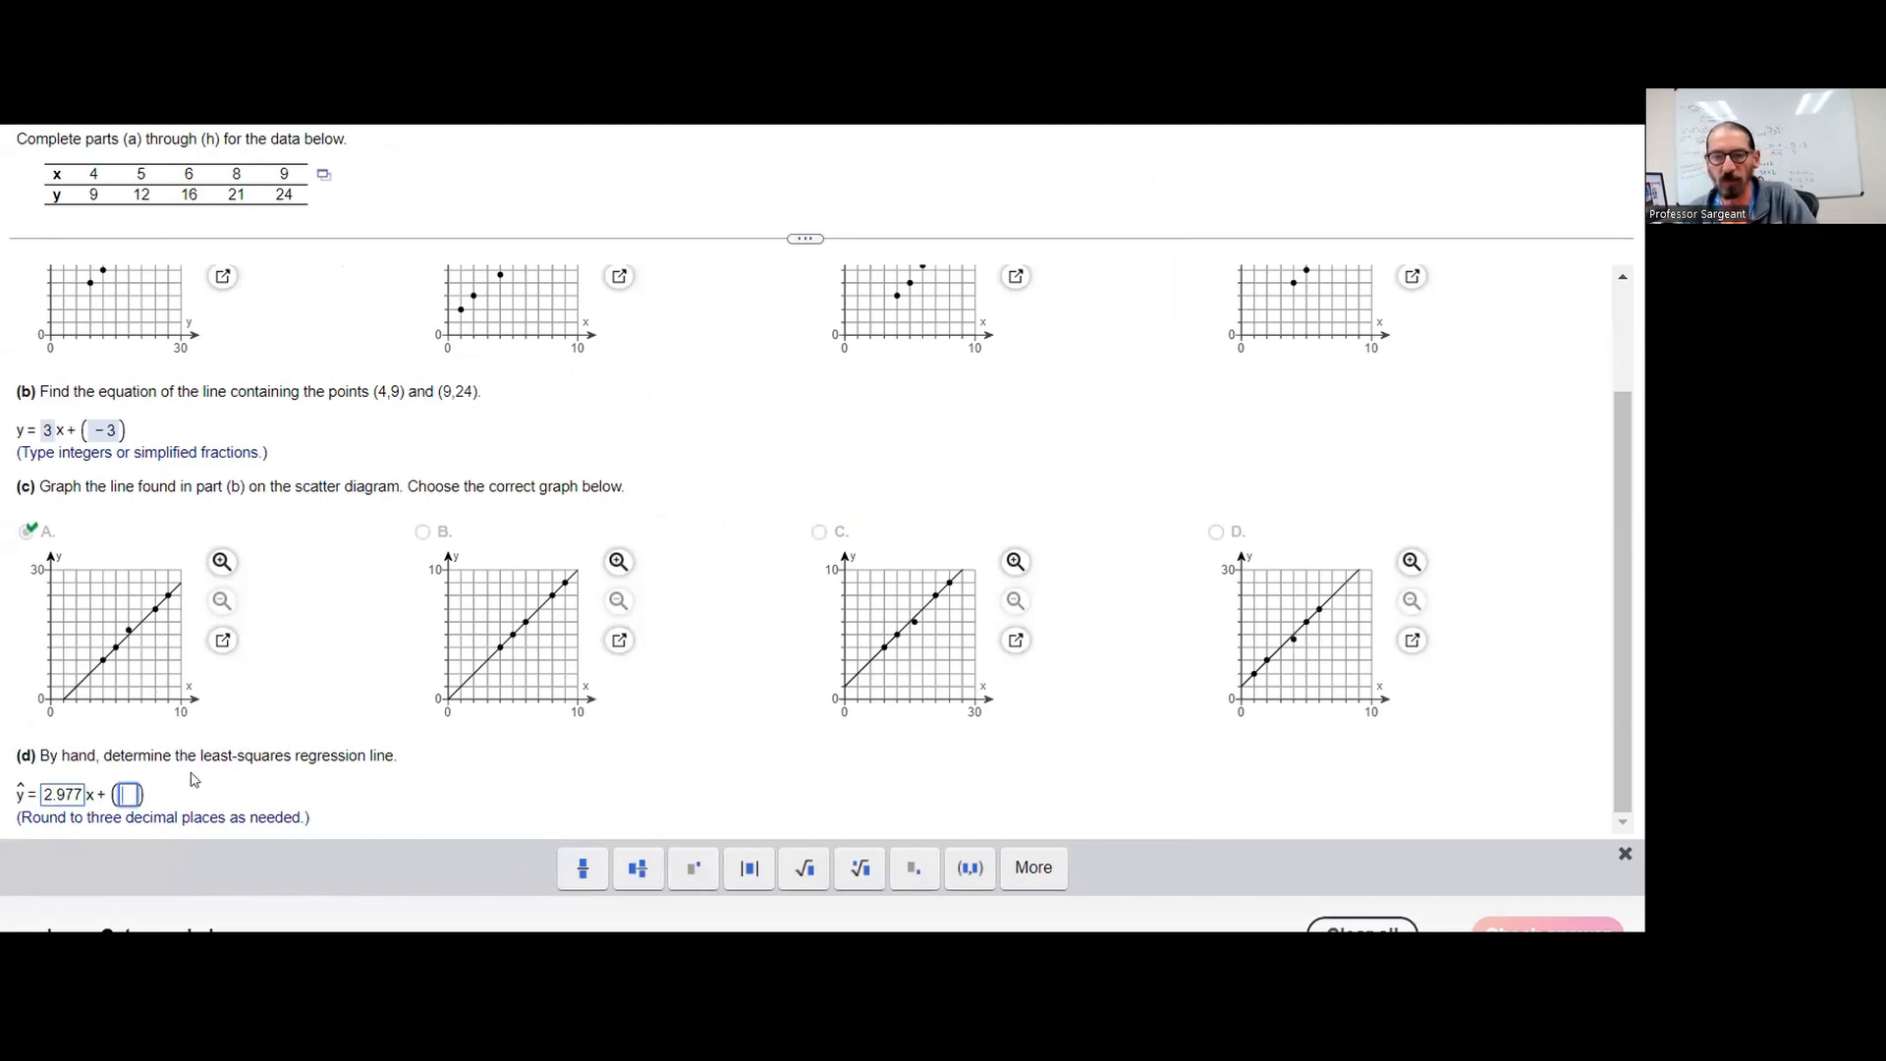
pyautogui.write('-2.651')
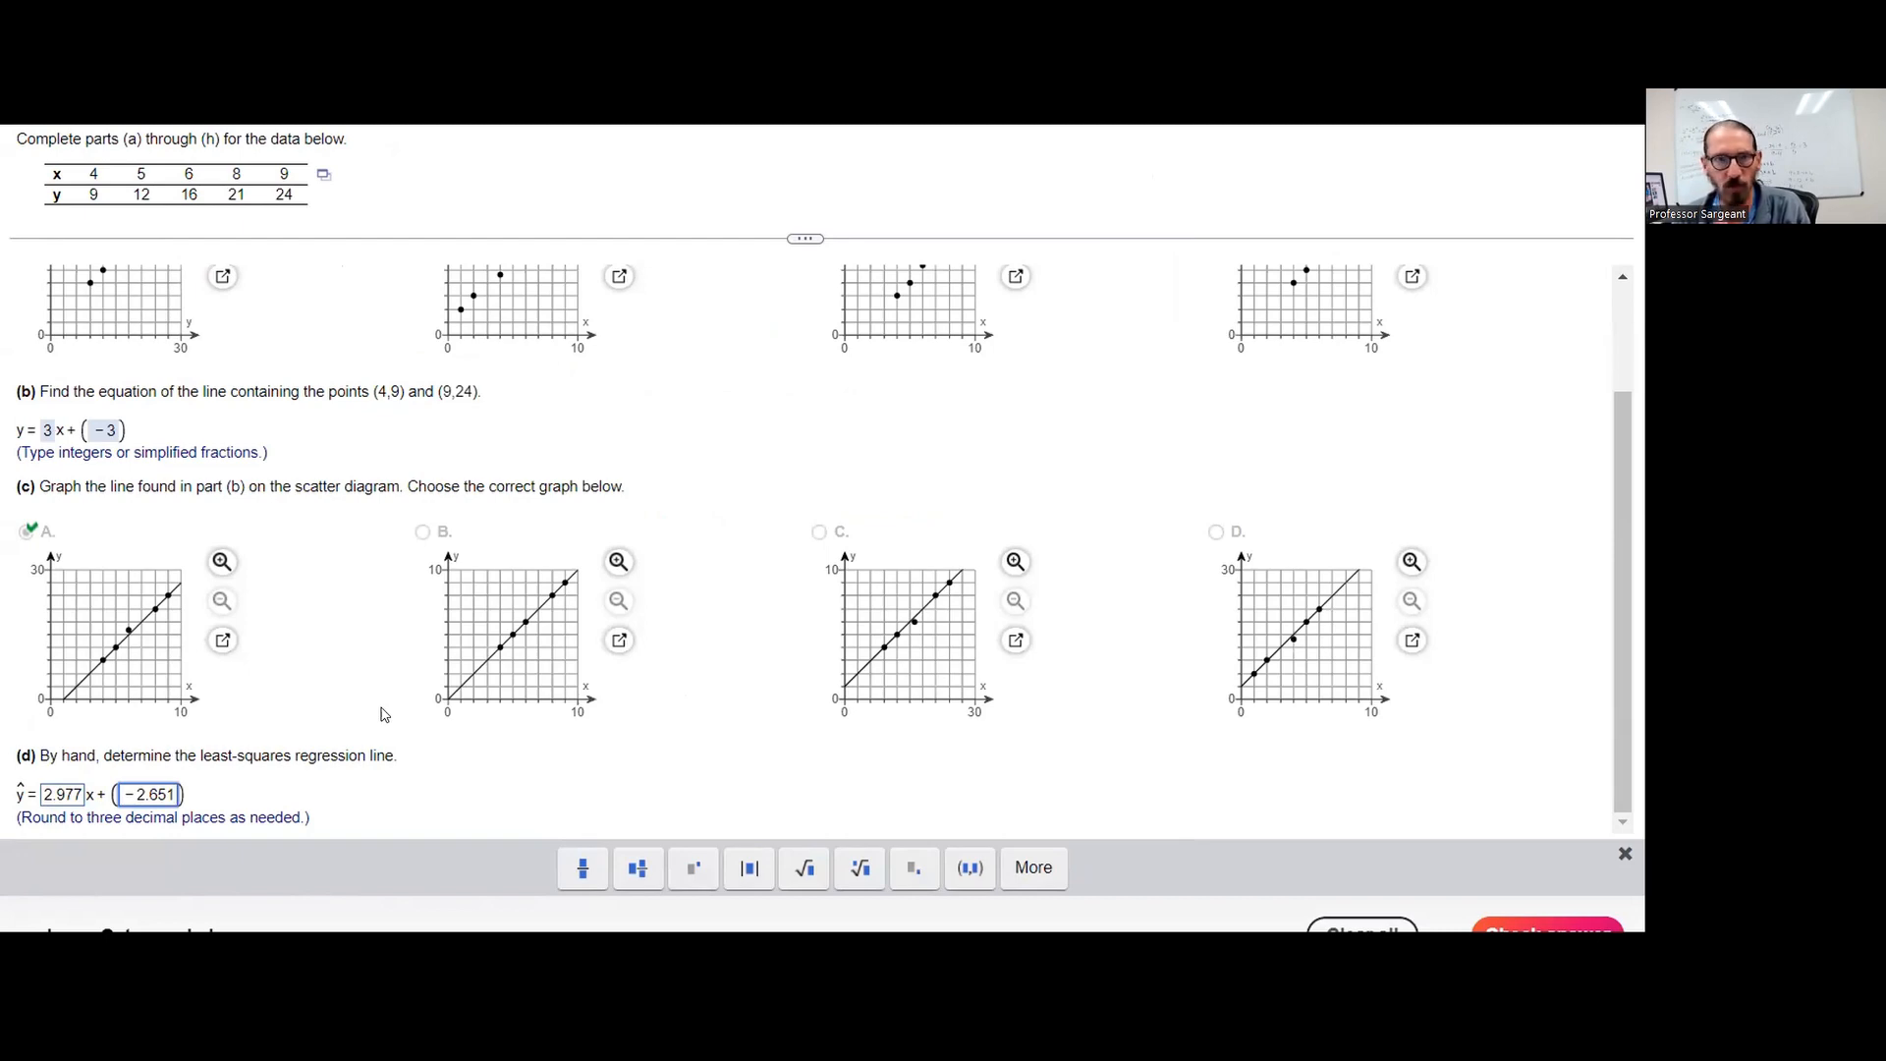
pyautogui.press('Return')
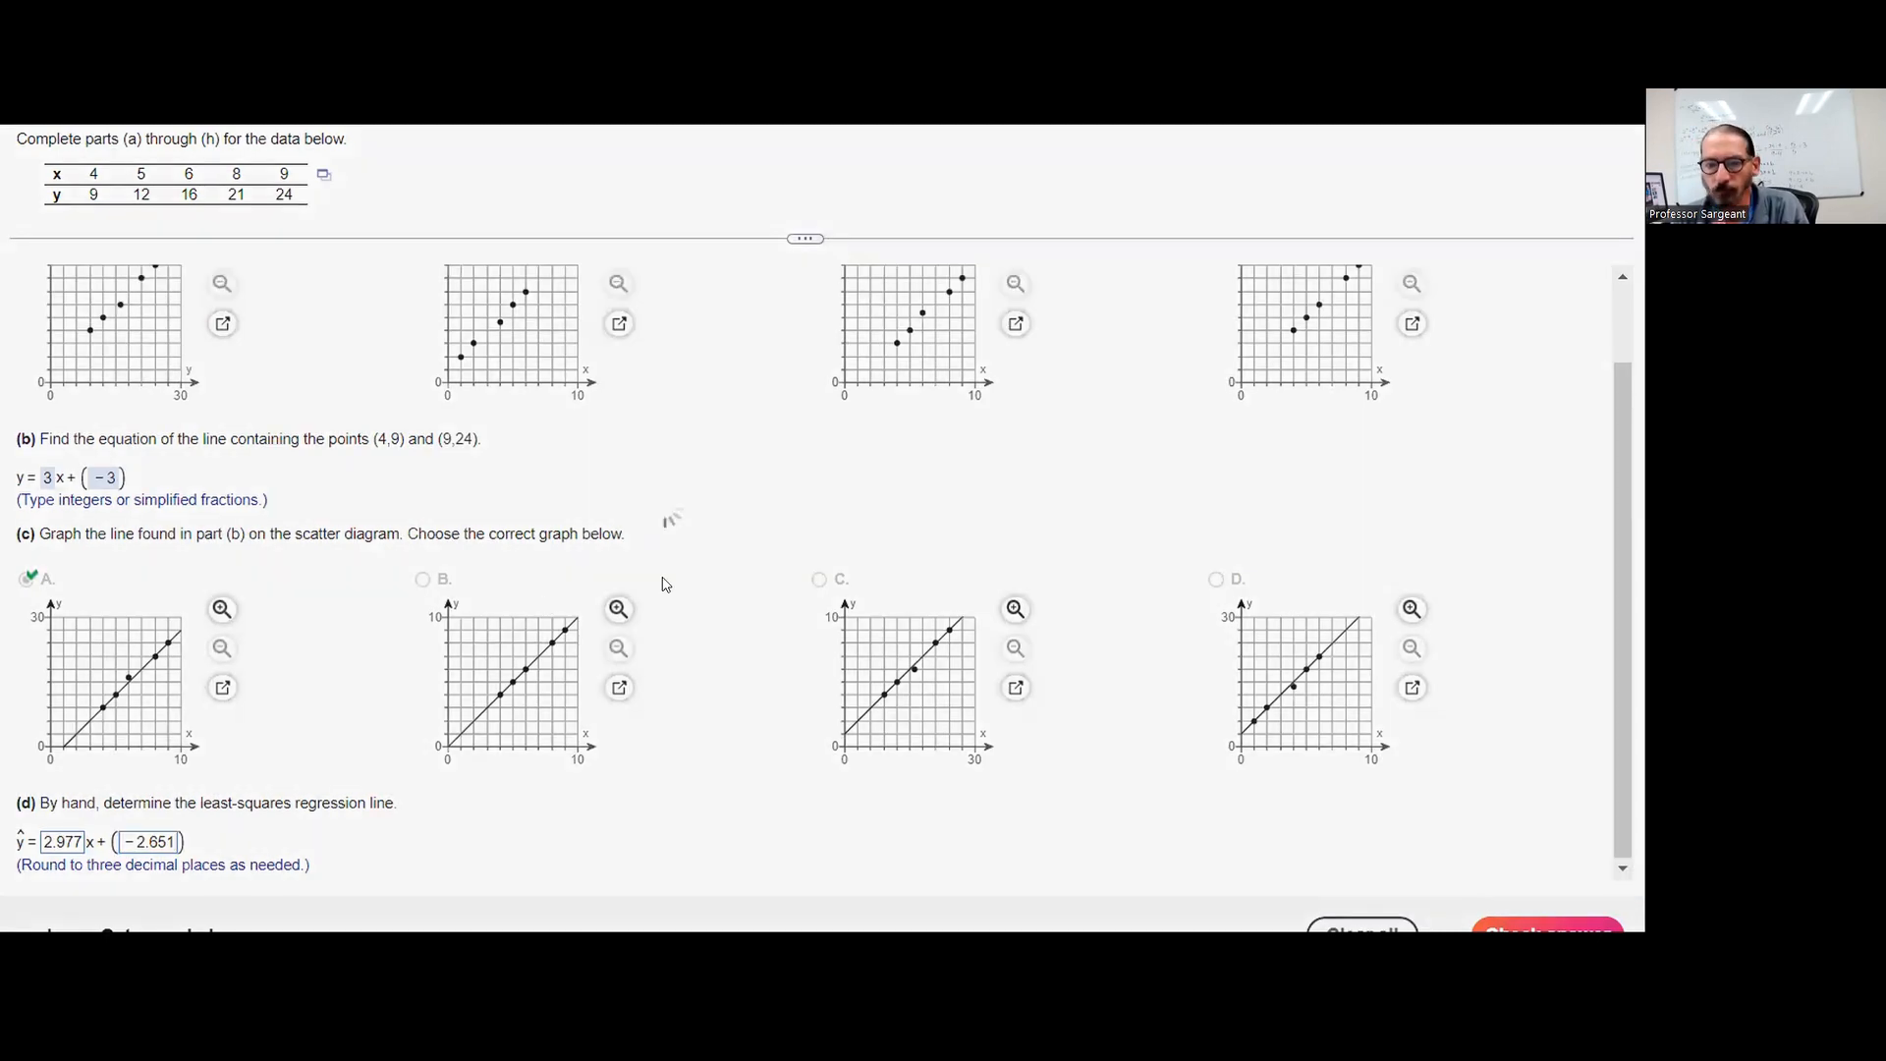
pyautogui.click(661, 577)
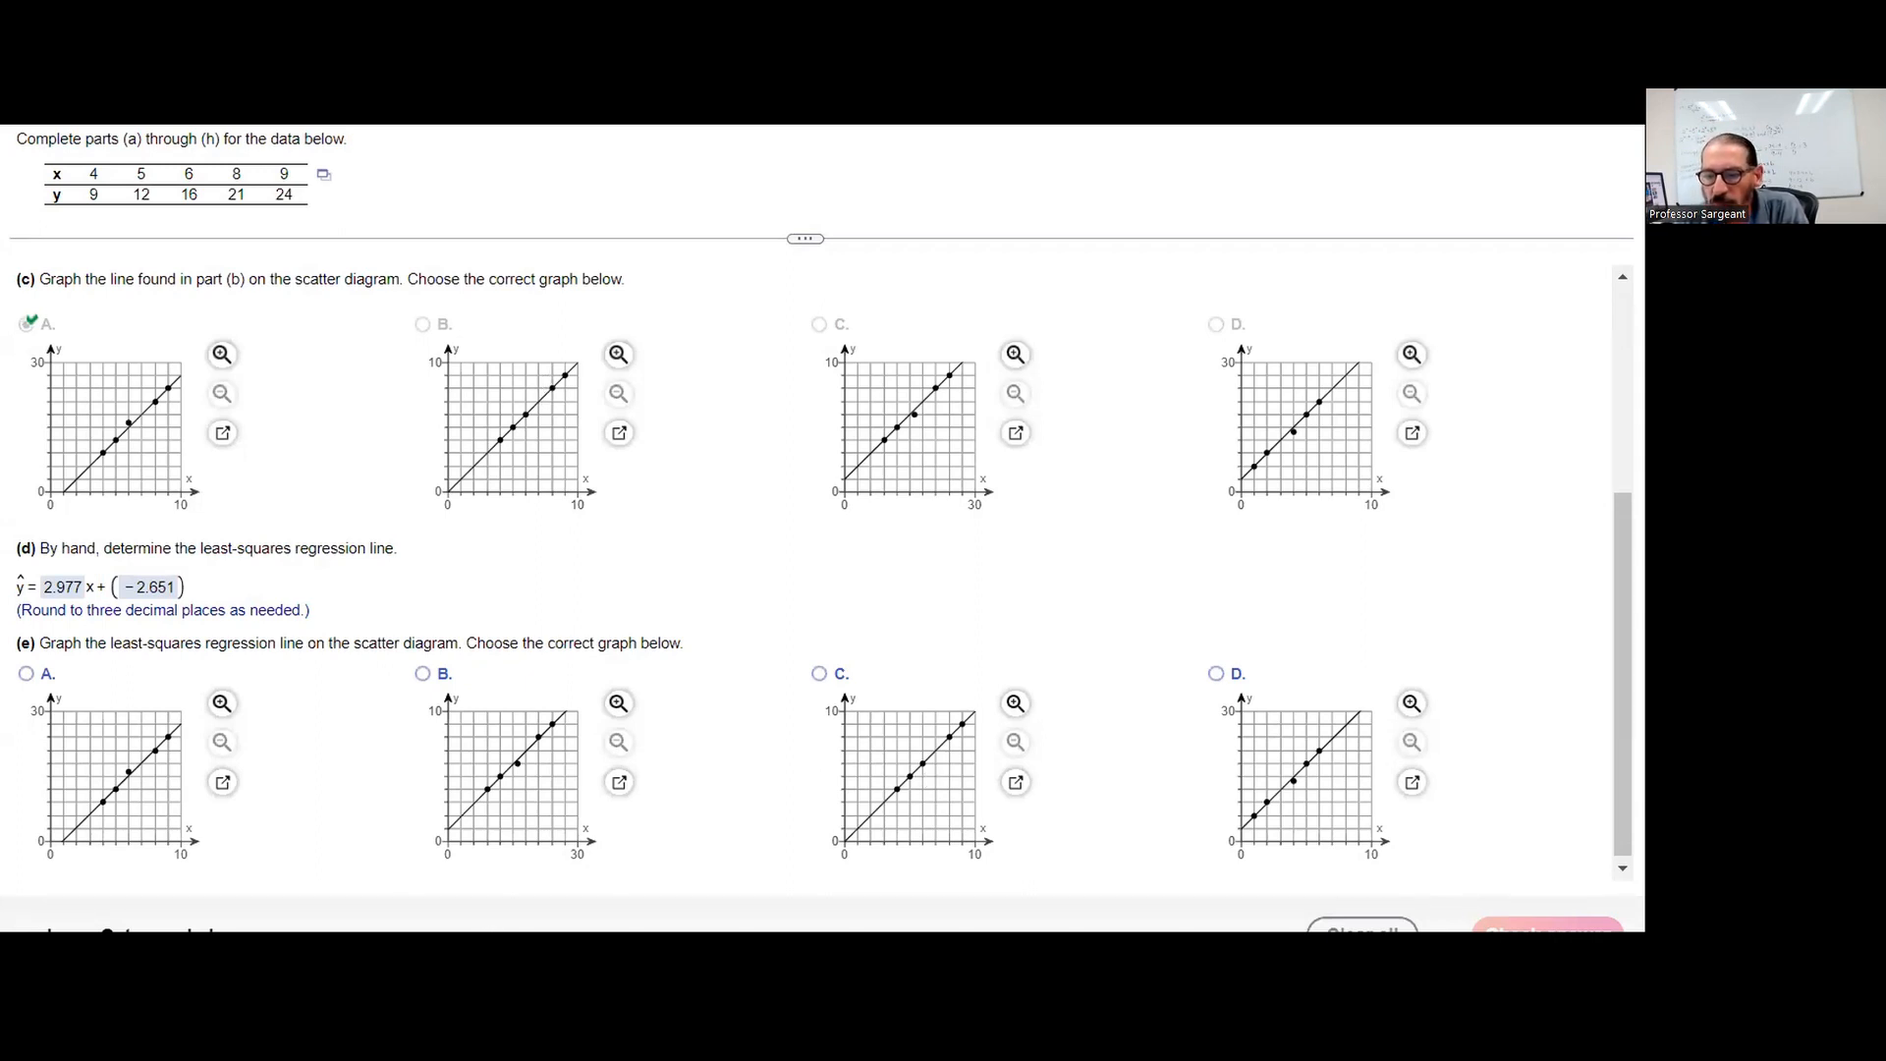
# Consult the fitted line plot in the StatCrunch results, then answer part (e) with graph A and check the answer
pyautogui.moveTo(839, 884)
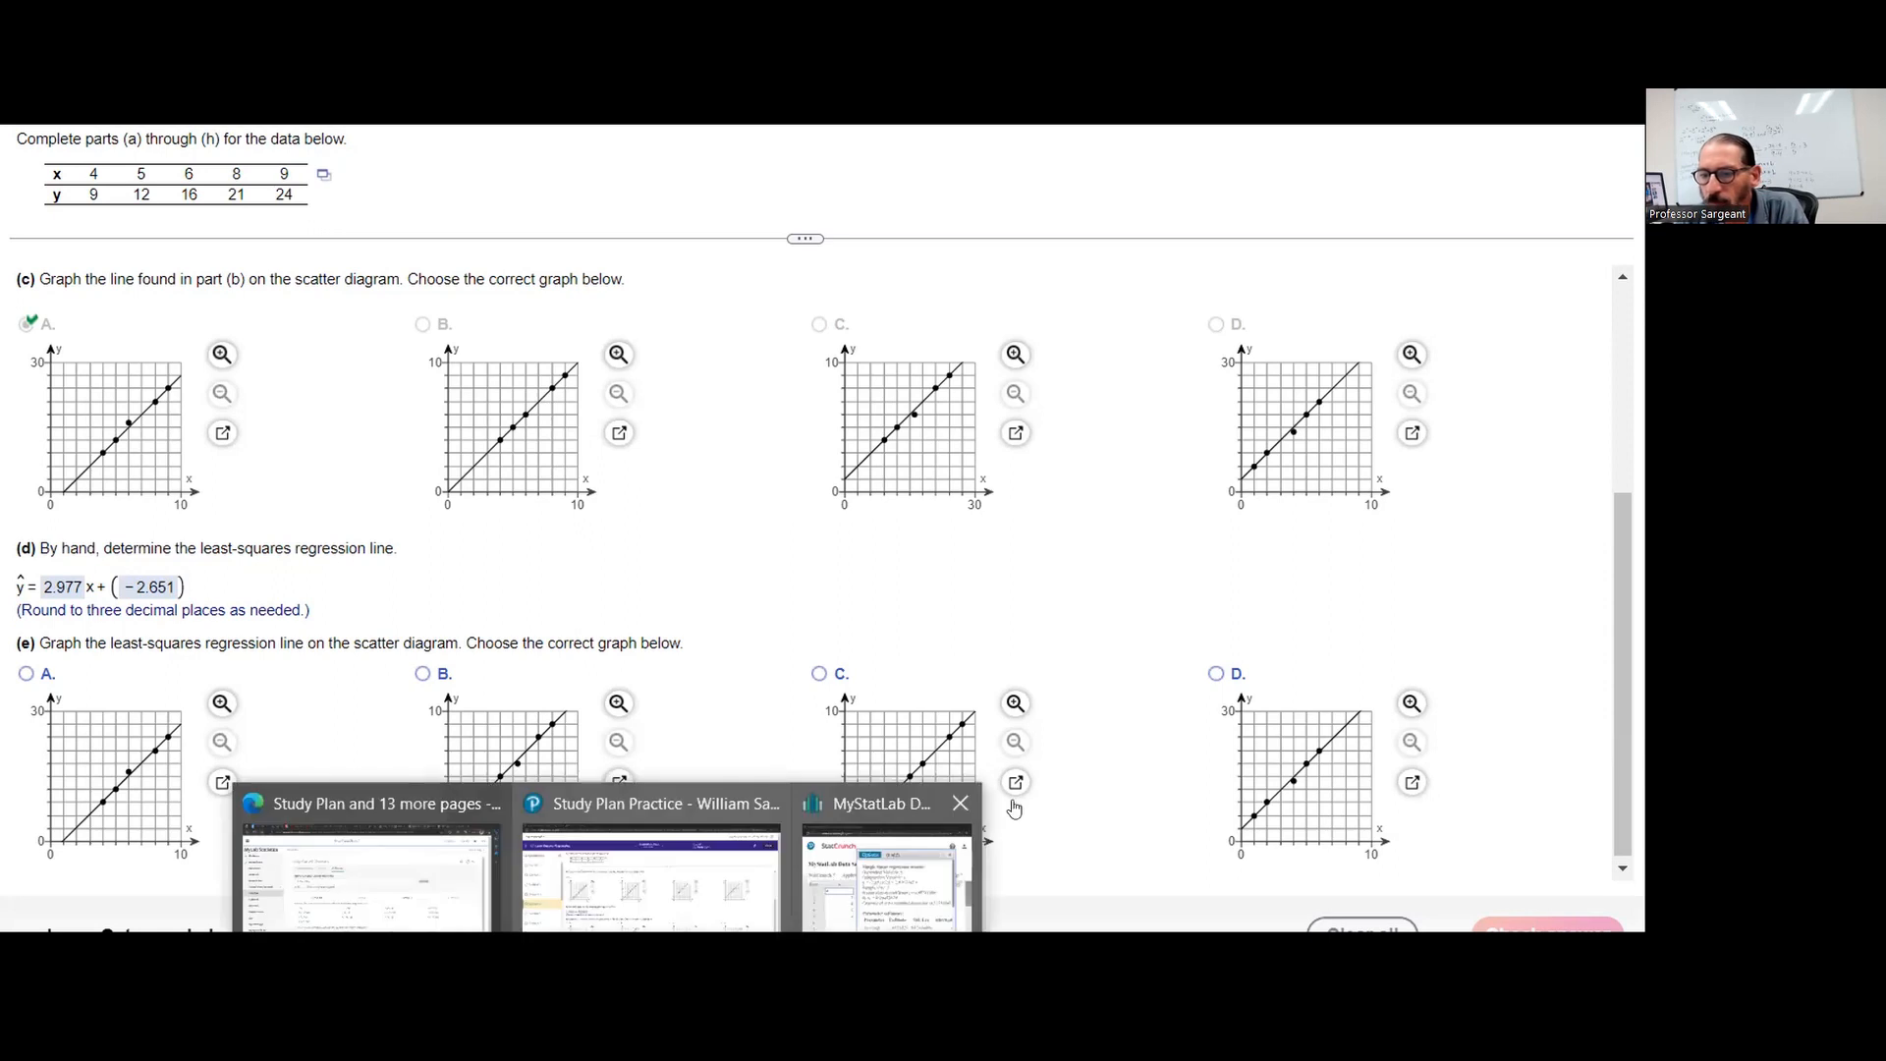
pyautogui.click(1000, 792)
pyautogui.click(1000, 792)
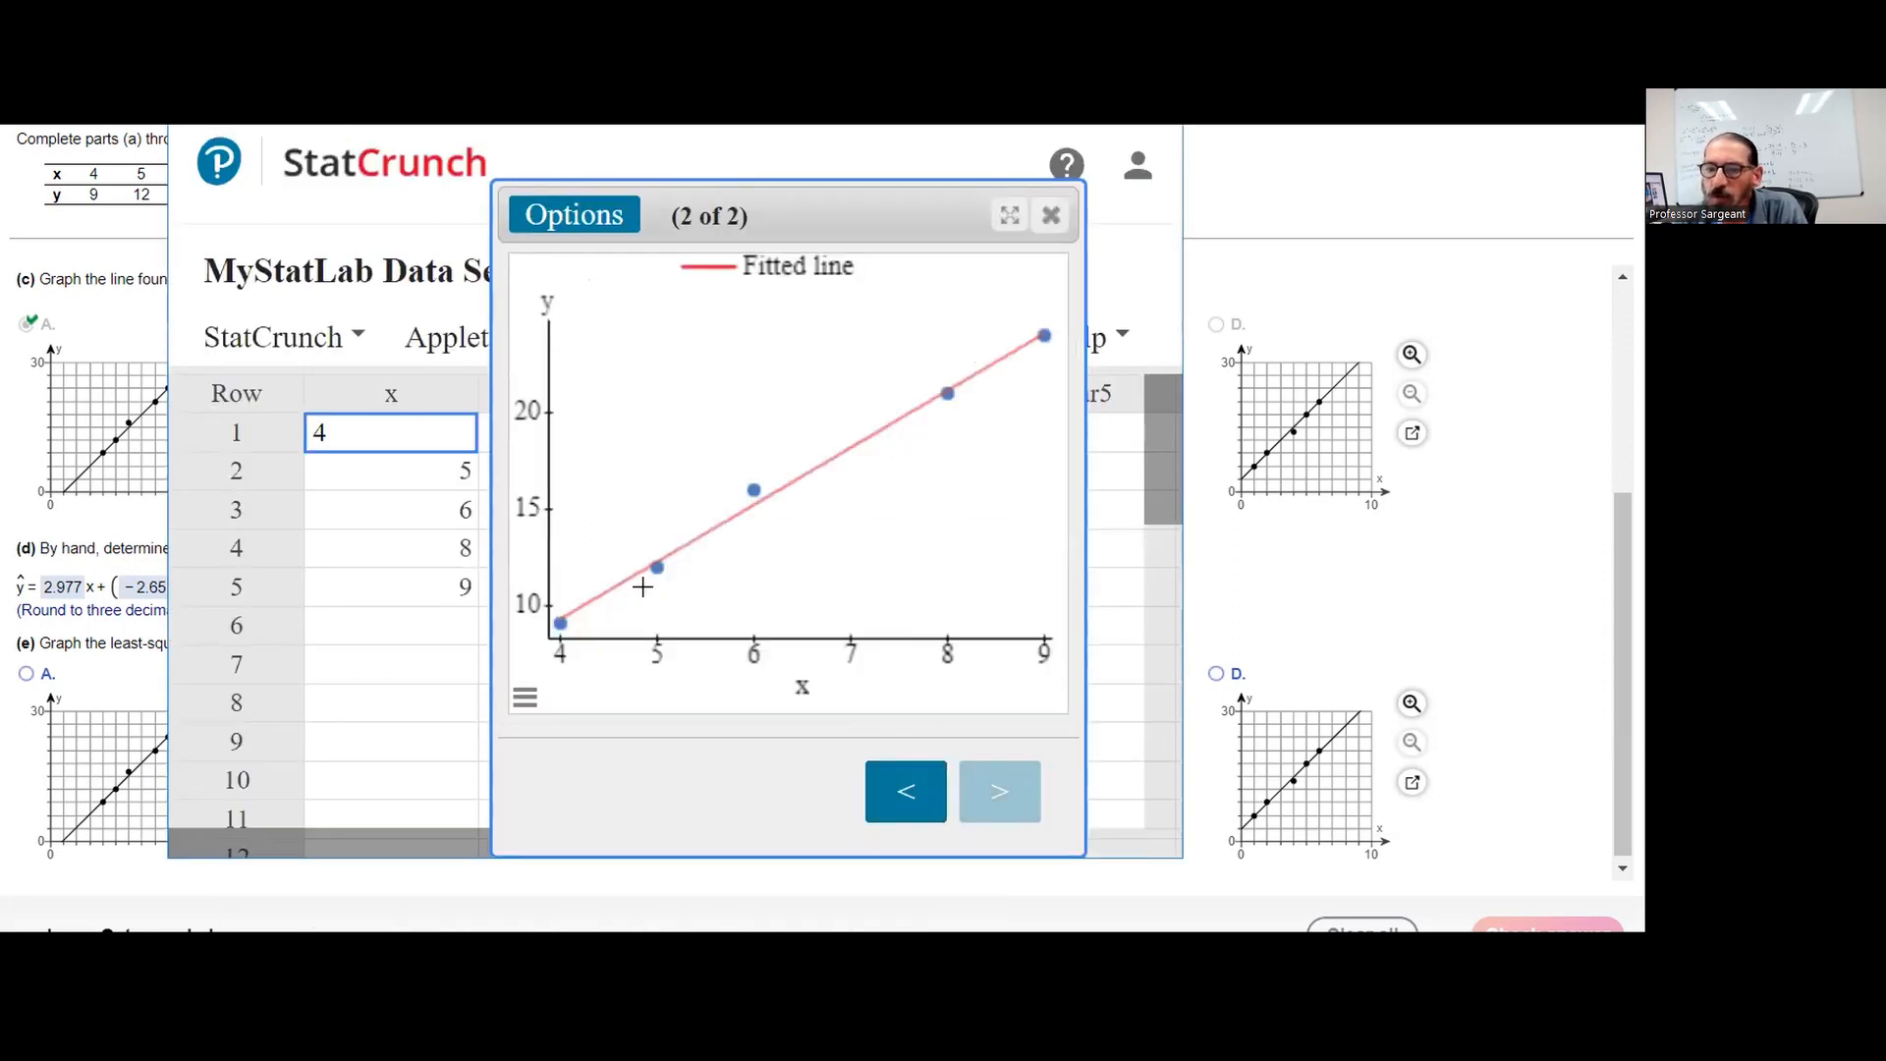
pyautogui.moveTo(652, 561)
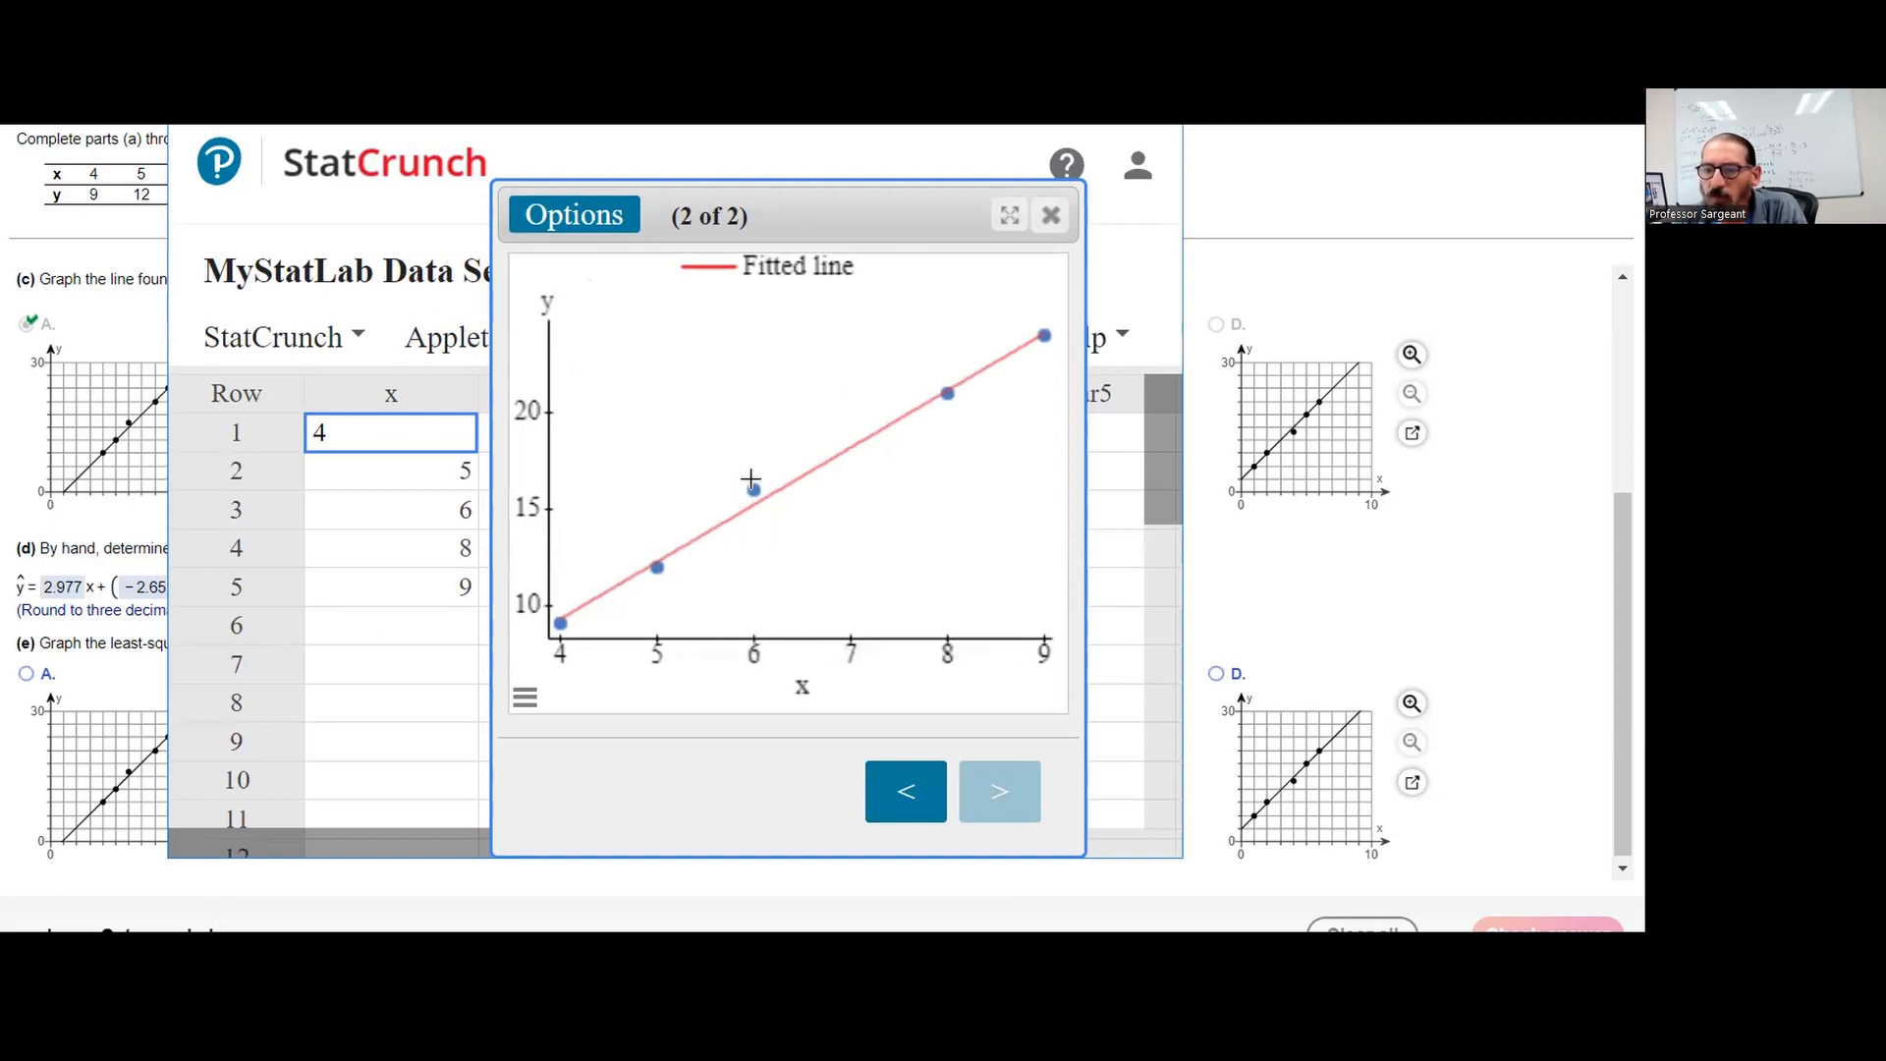
pyautogui.moveTo(746, 484)
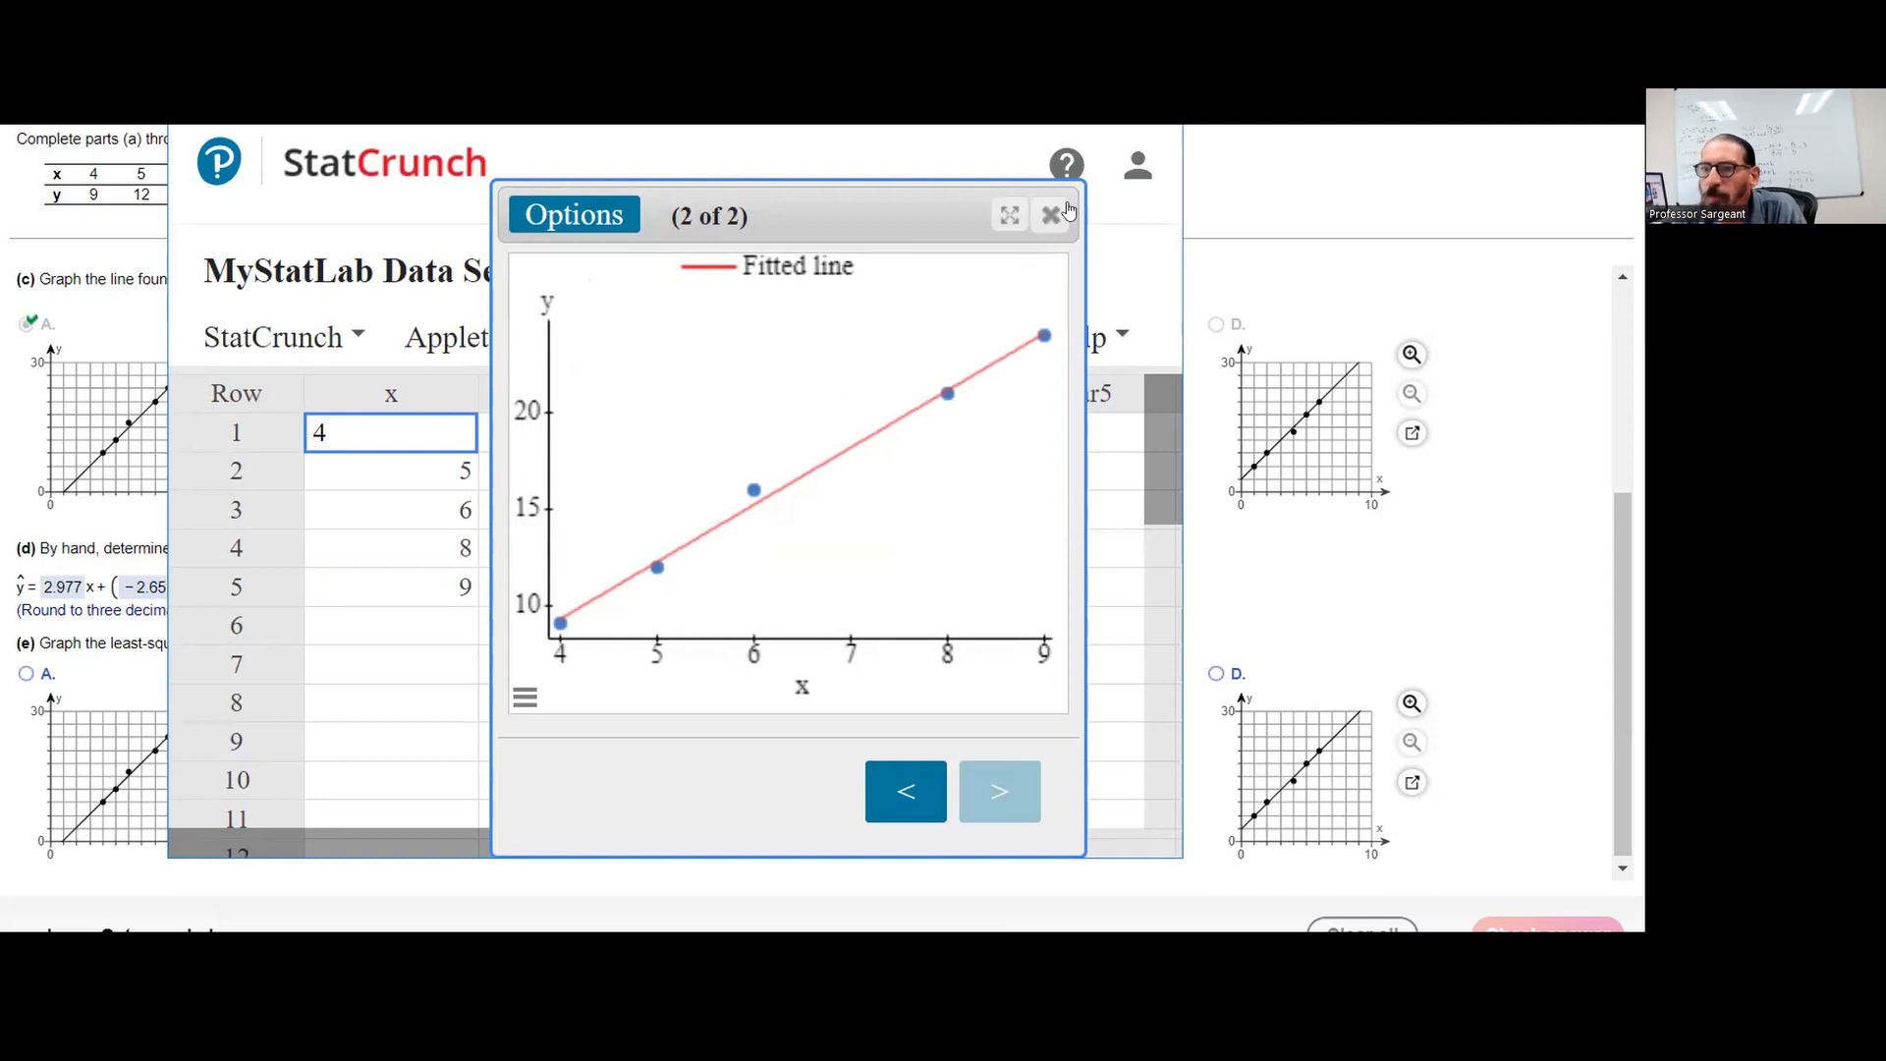
pyautogui.click(1522, 559)
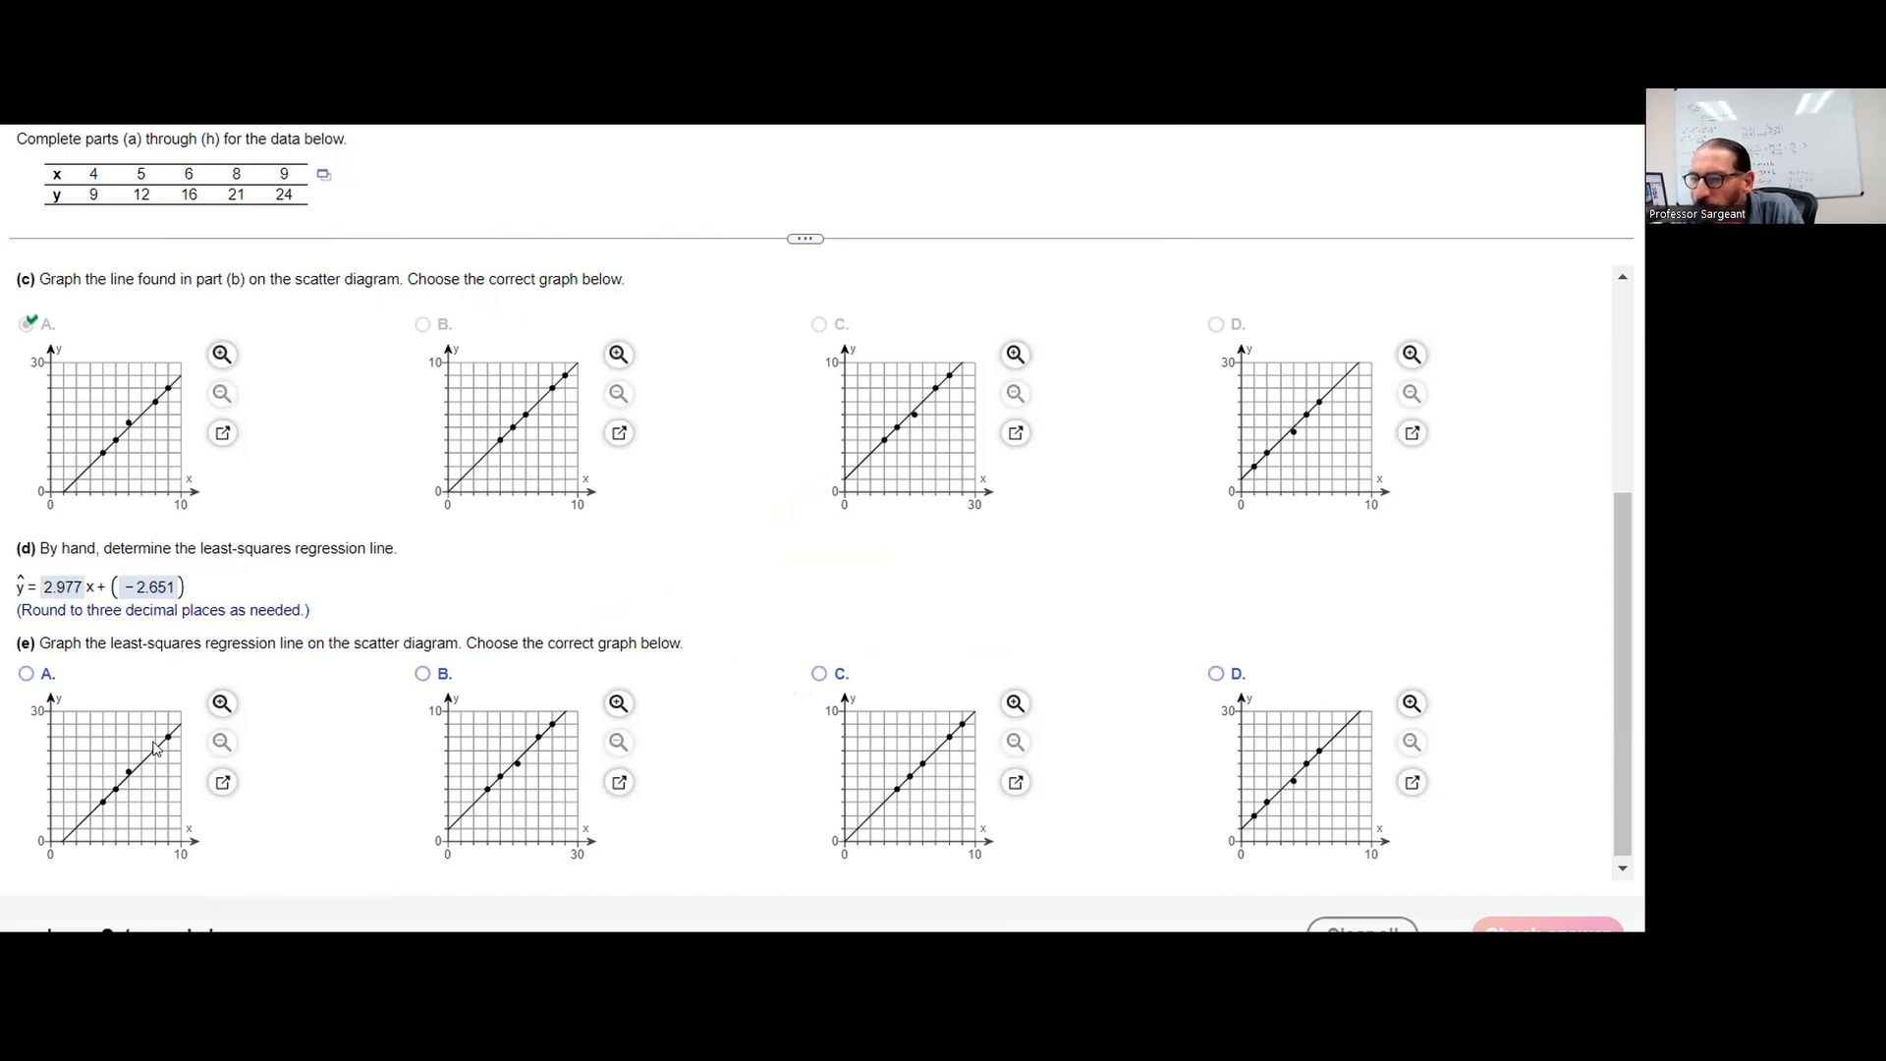
pyautogui.click(26, 673)
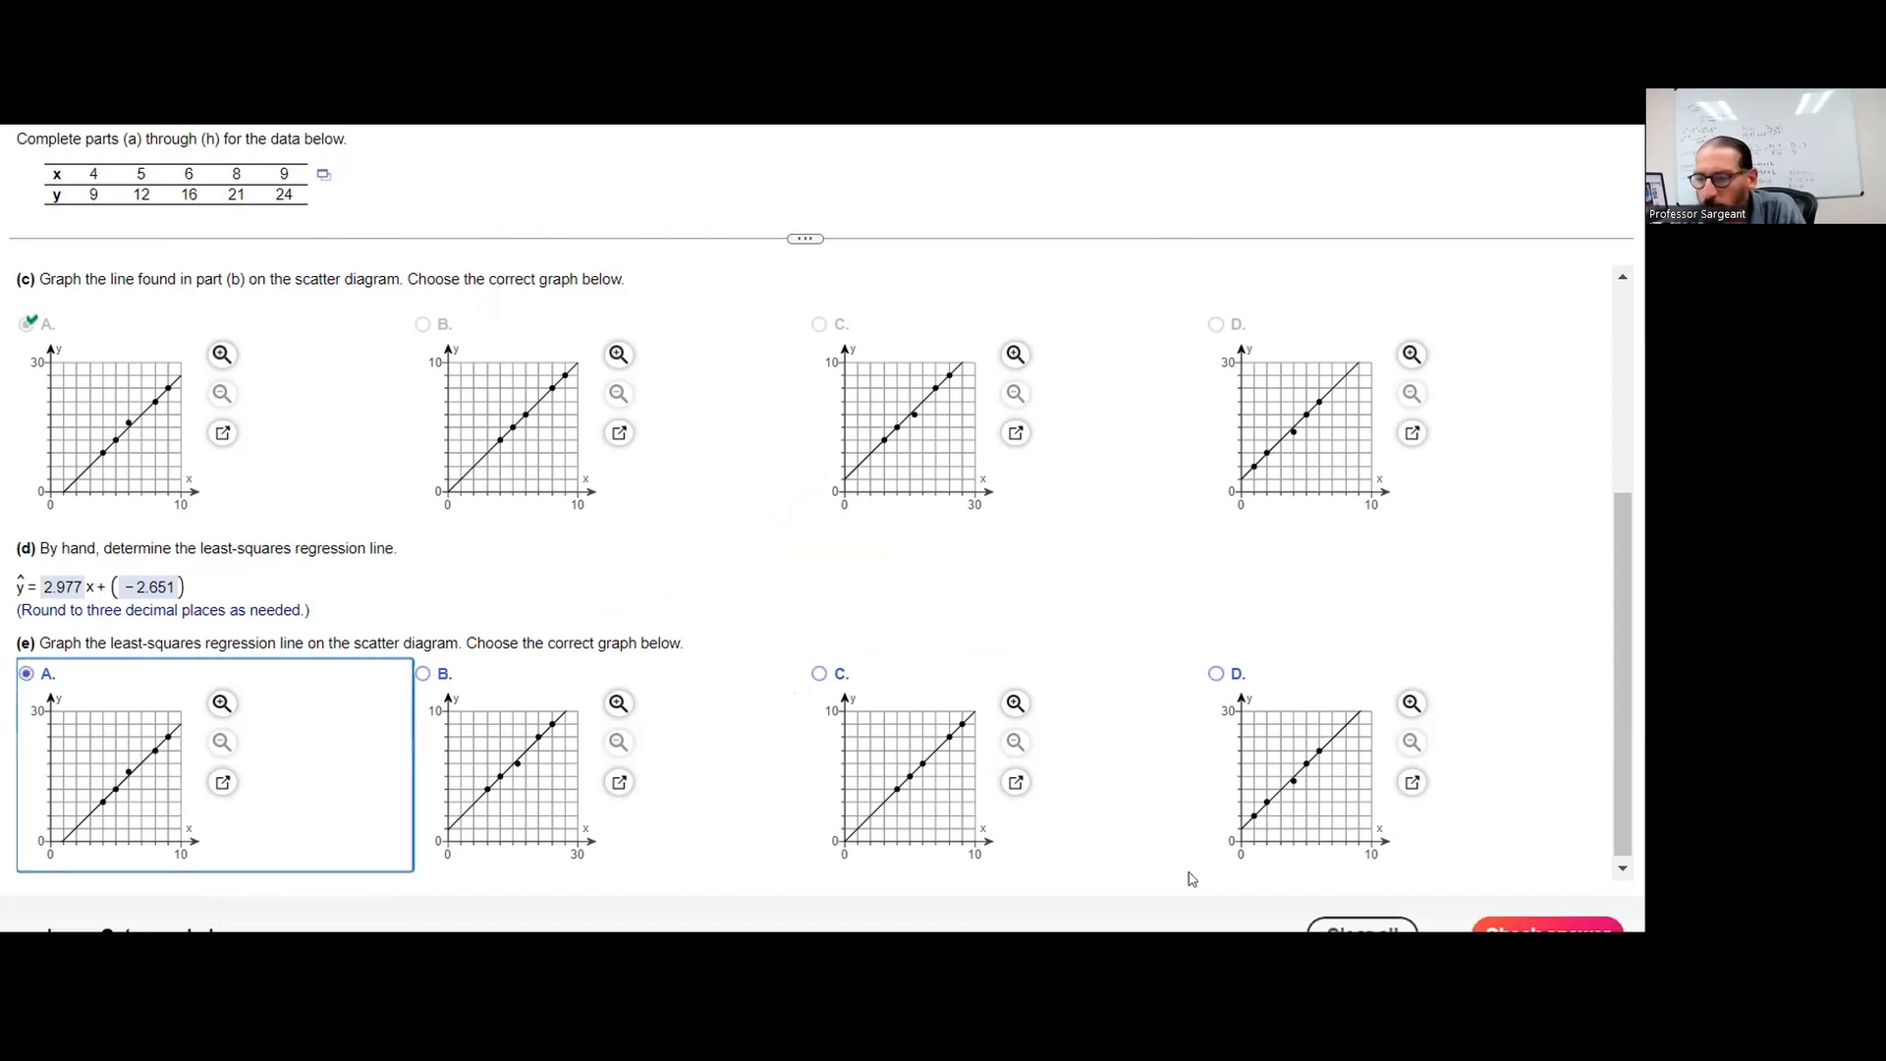
pyautogui.click(1520, 920)
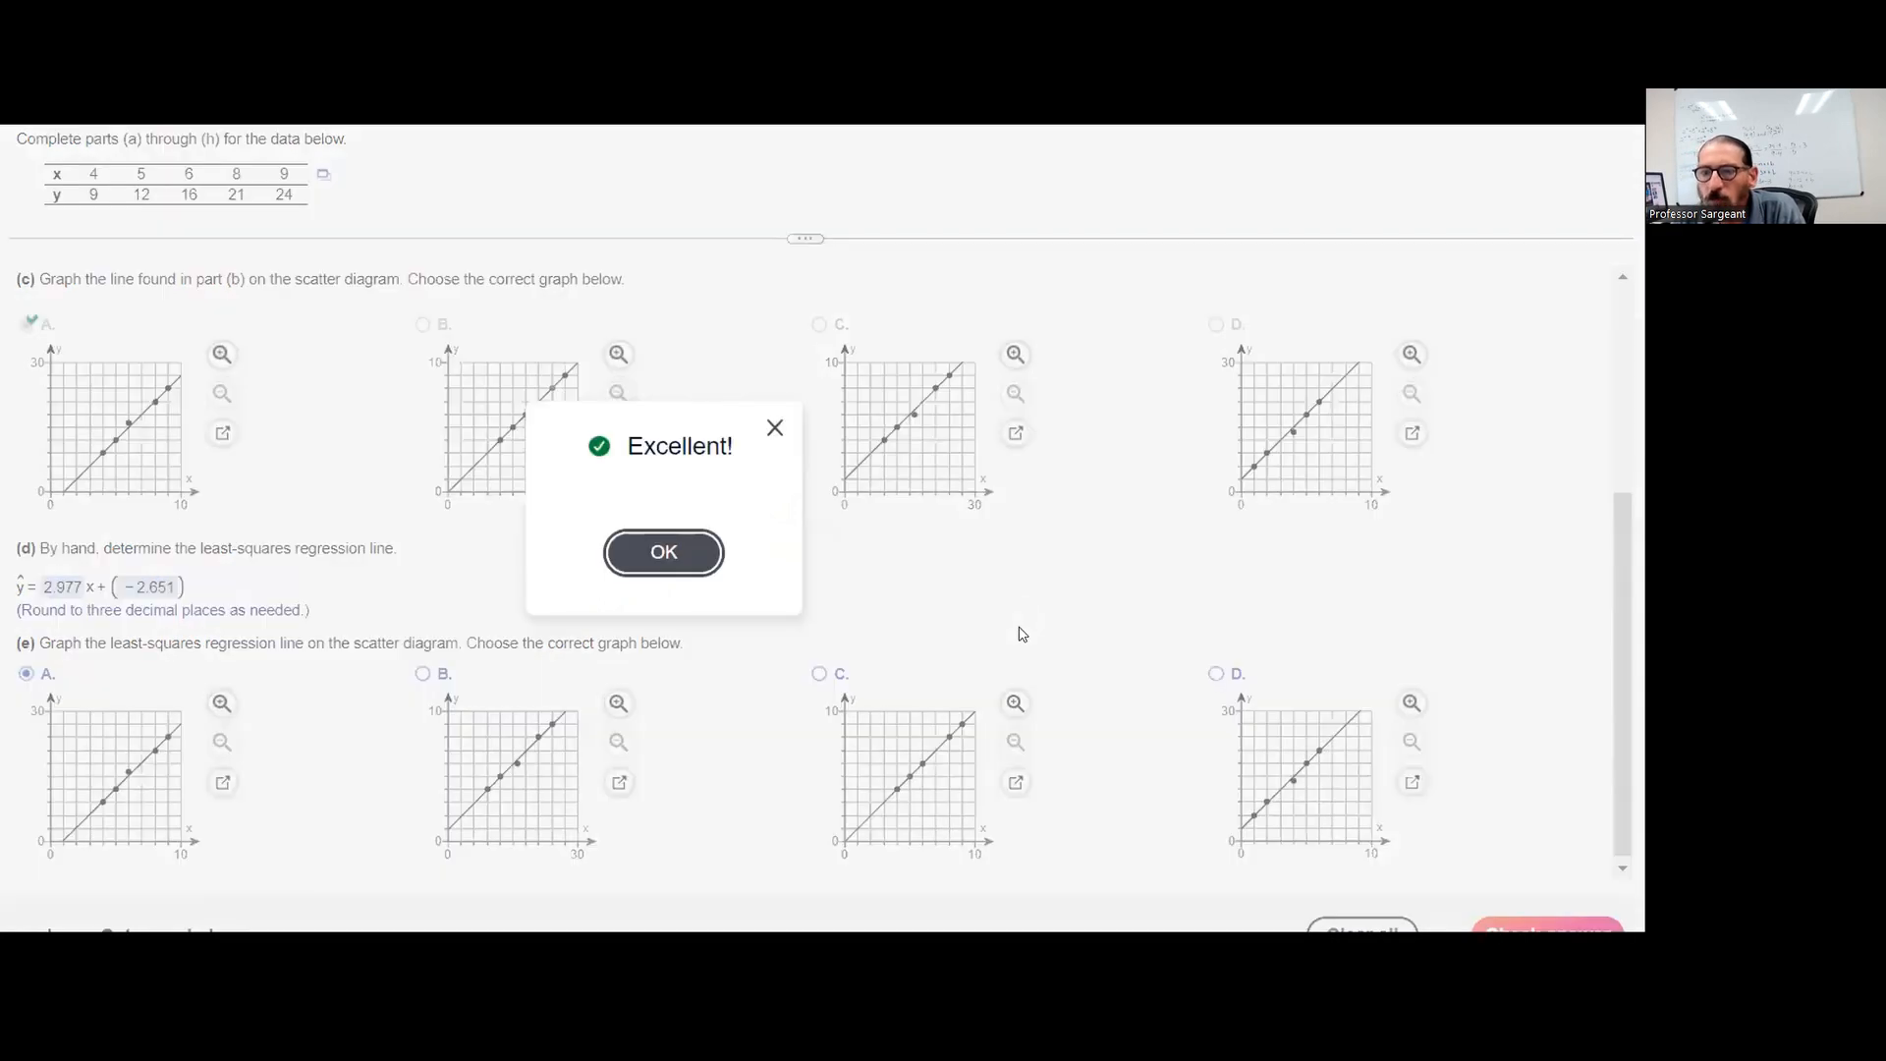
pyautogui.click(687, 550)
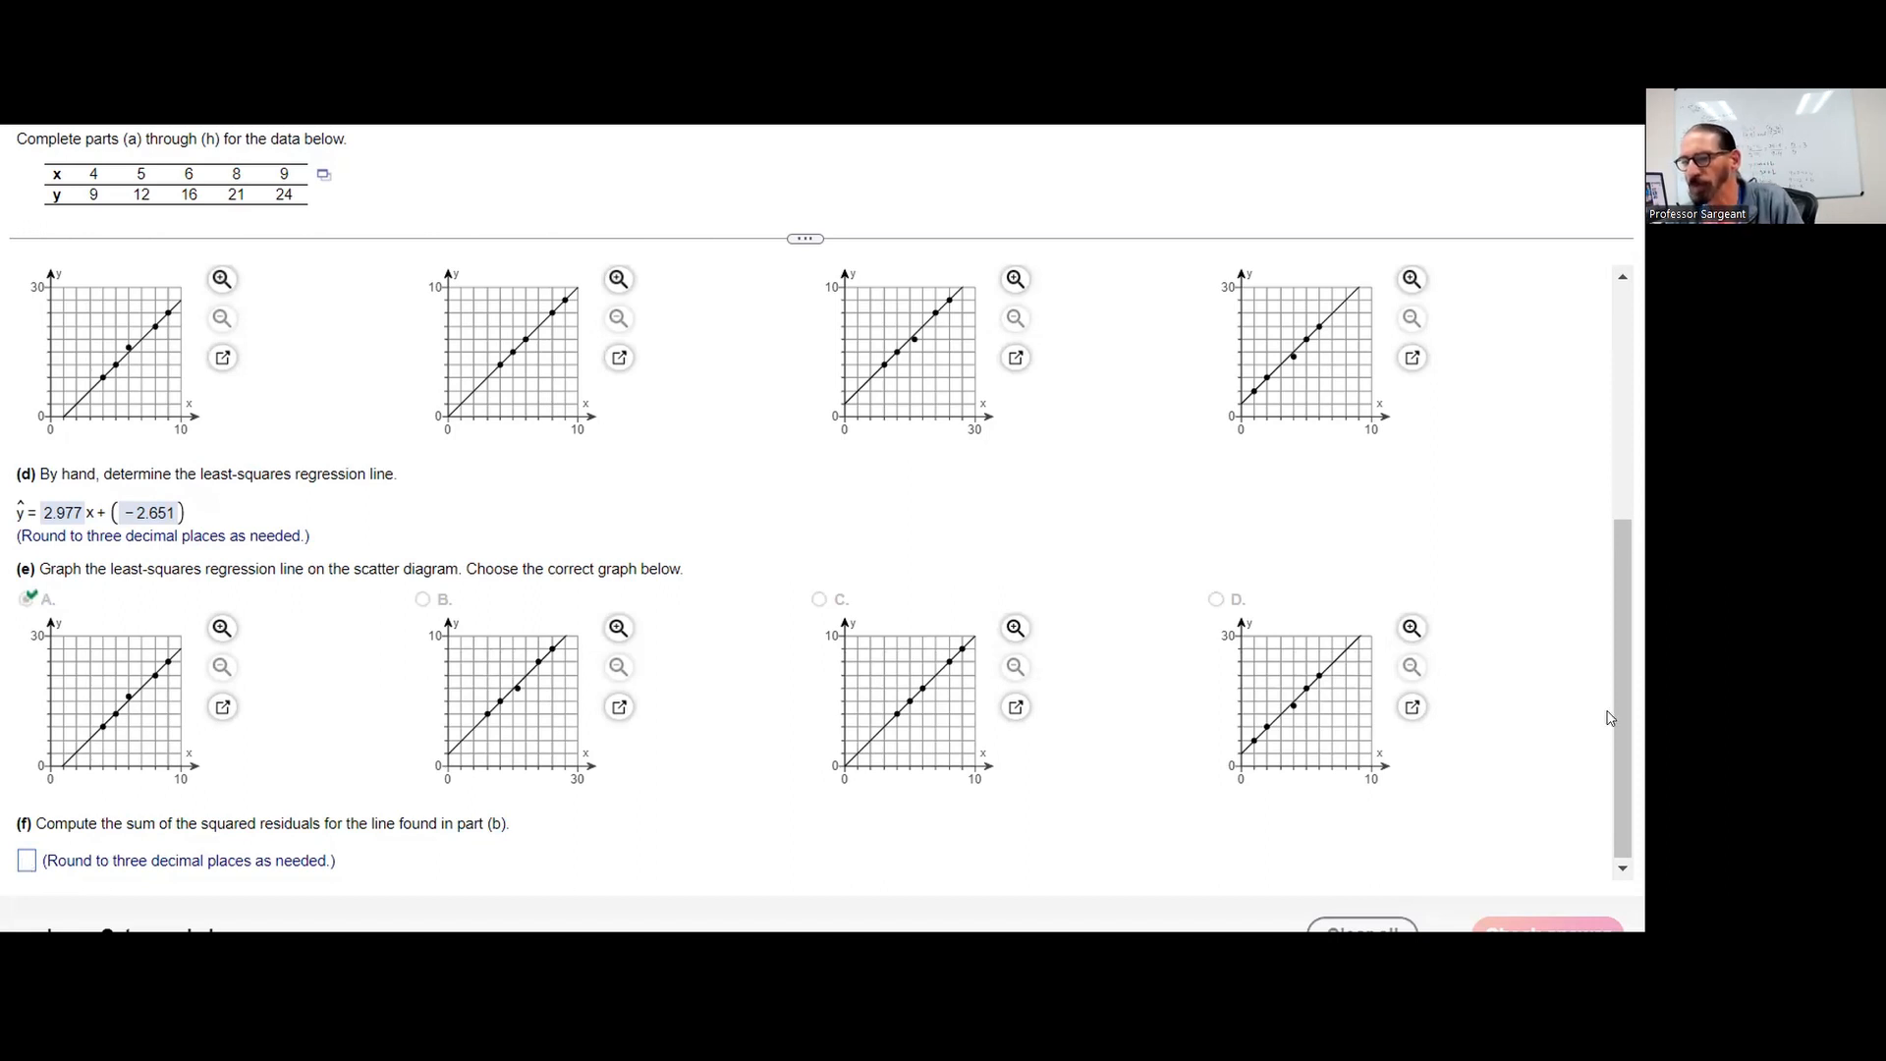
# Review the line equation from part (b) and open the problem's data table in Excel
pyautogui.moveTo(1630, 702); pyautogui.dragTo(1640, 577)
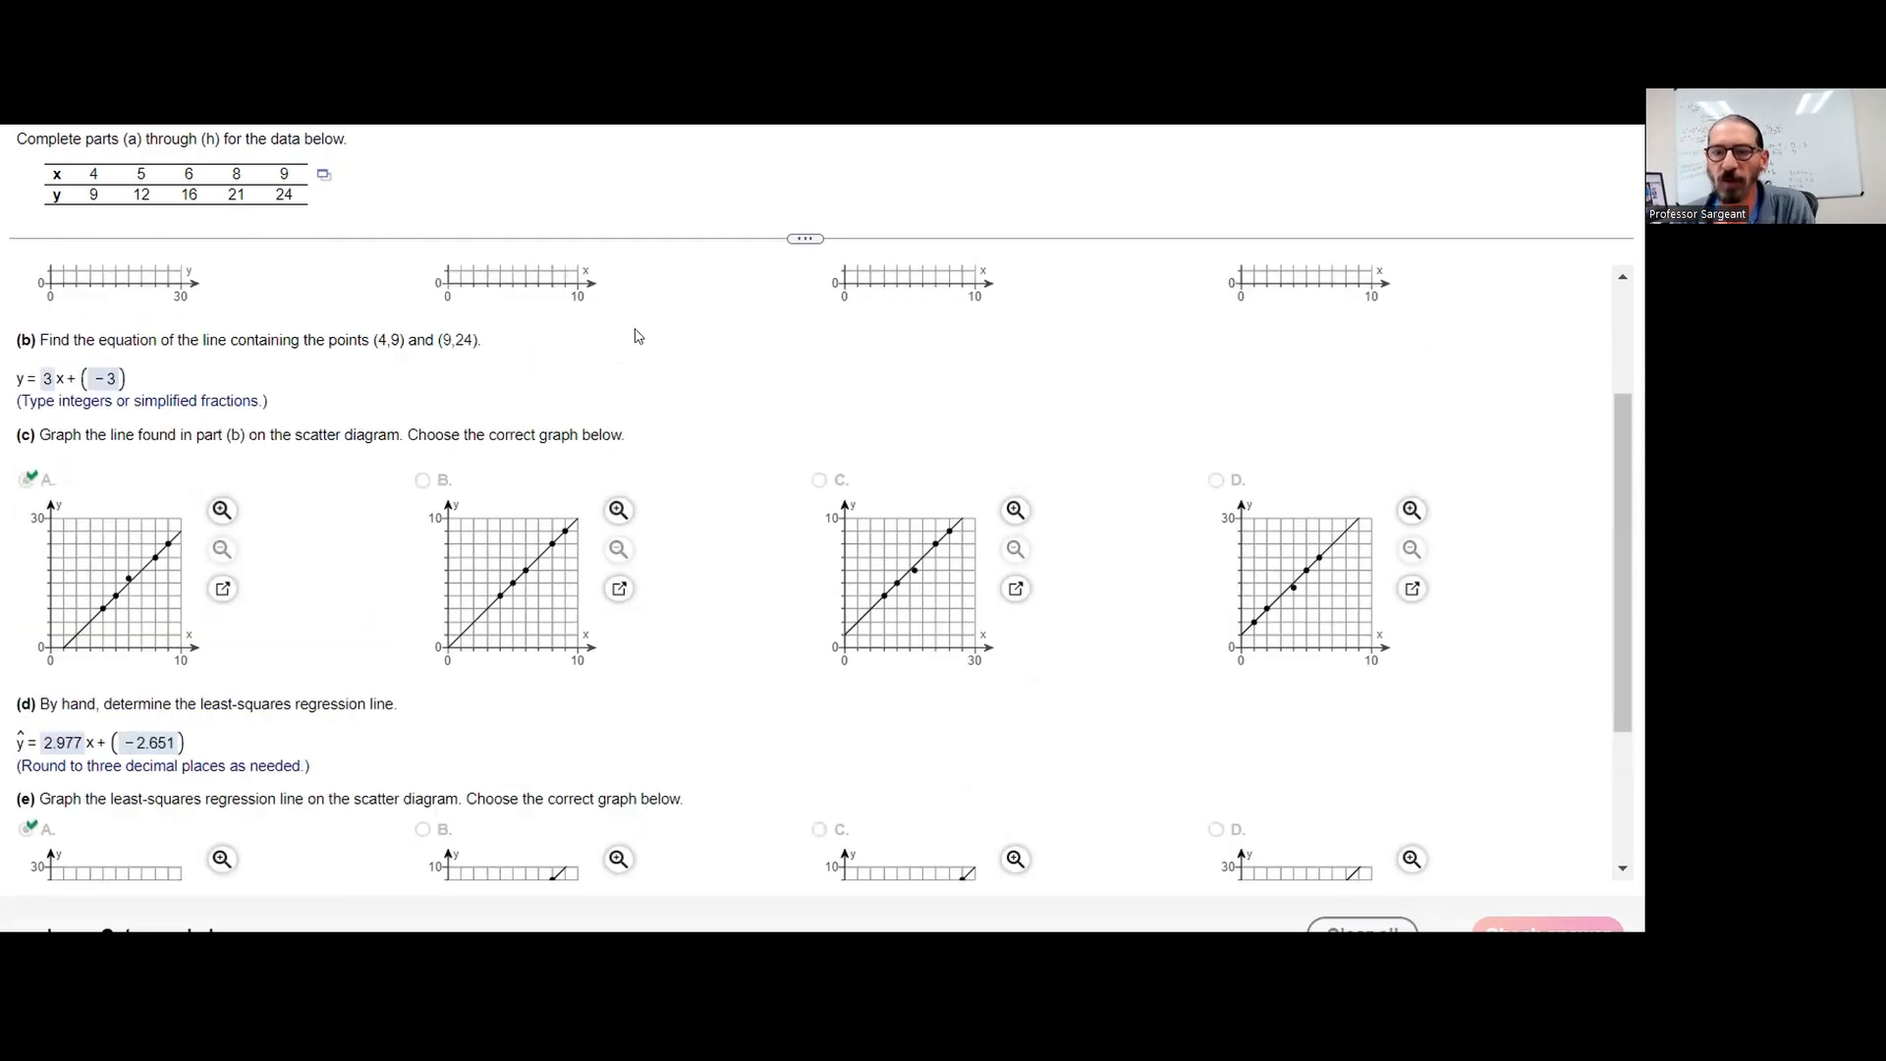
pyautogui.click(325, 176)
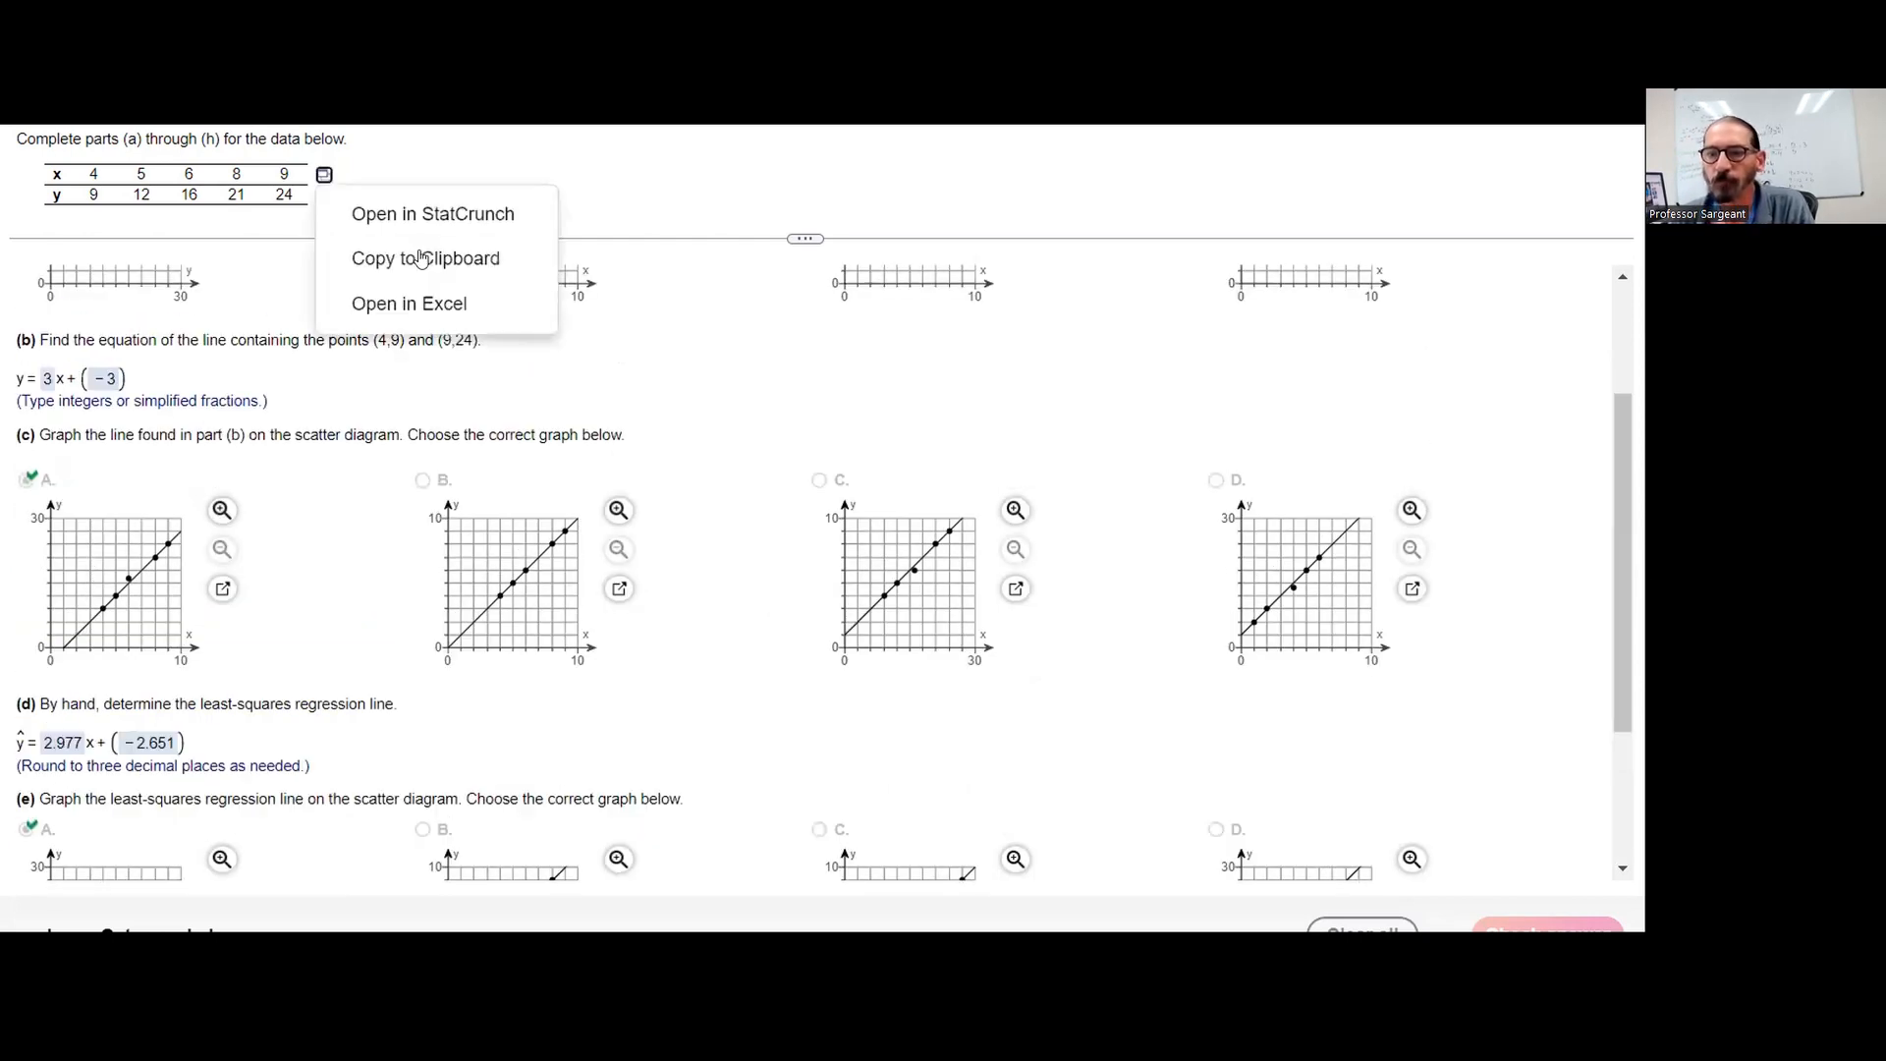
pyautogui.click(438, 303)
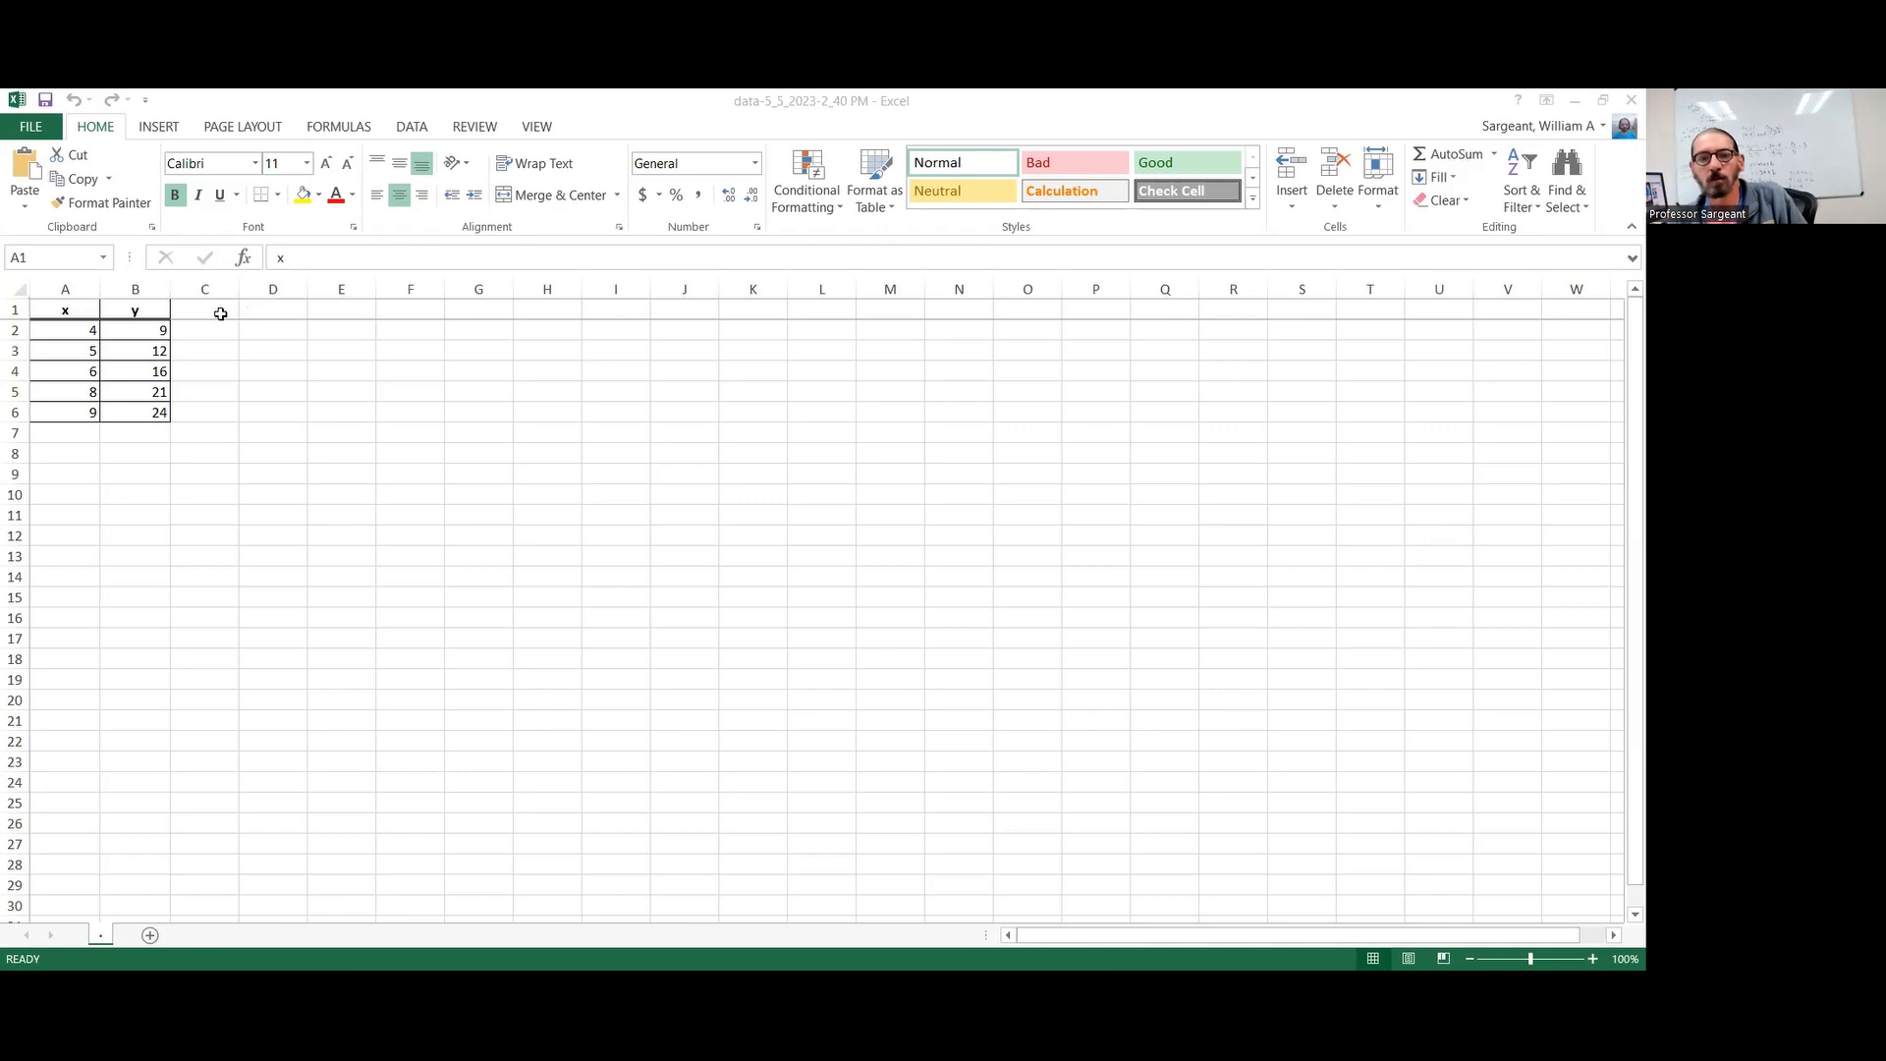
# Enter the header "Predicted y" in cell C1, beside the y column
pyautogui.press('F2')
pyautogui.click(221, 315)
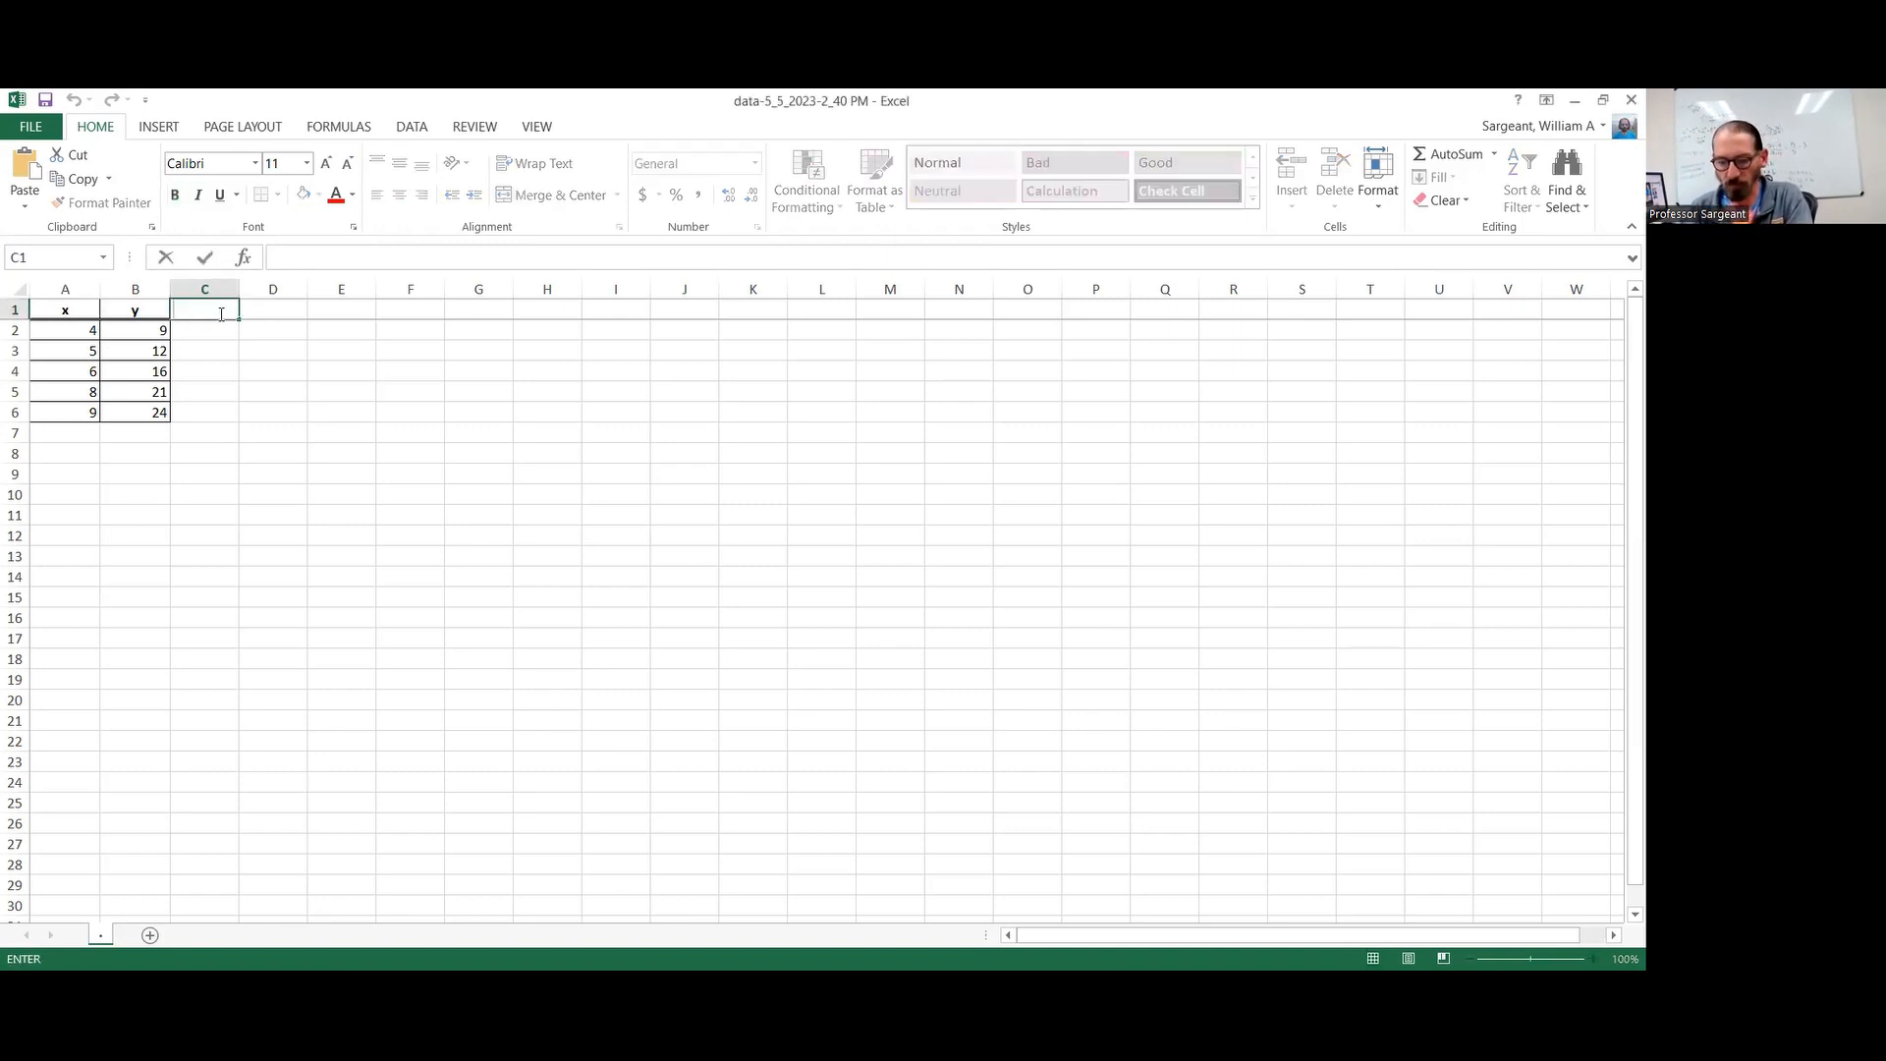
pyautogui.write('Pr')
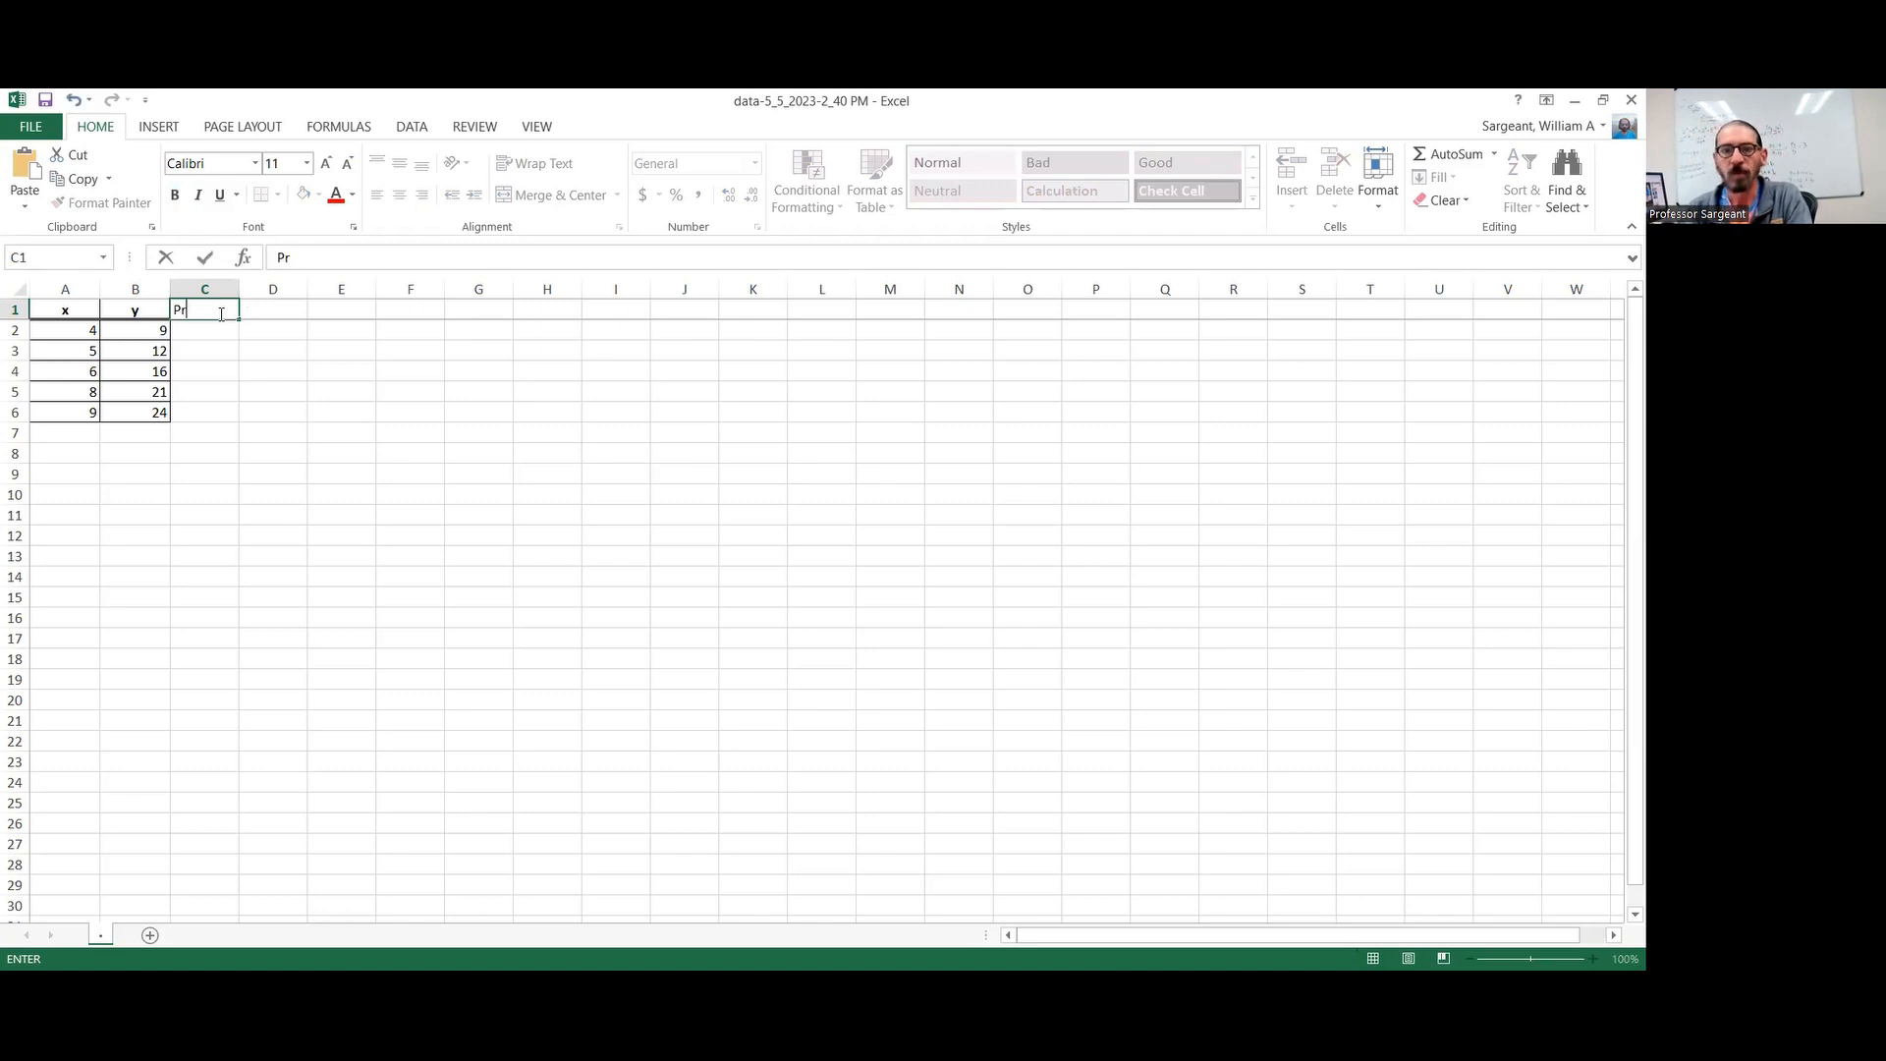
pyautogui.write('eidcted y')
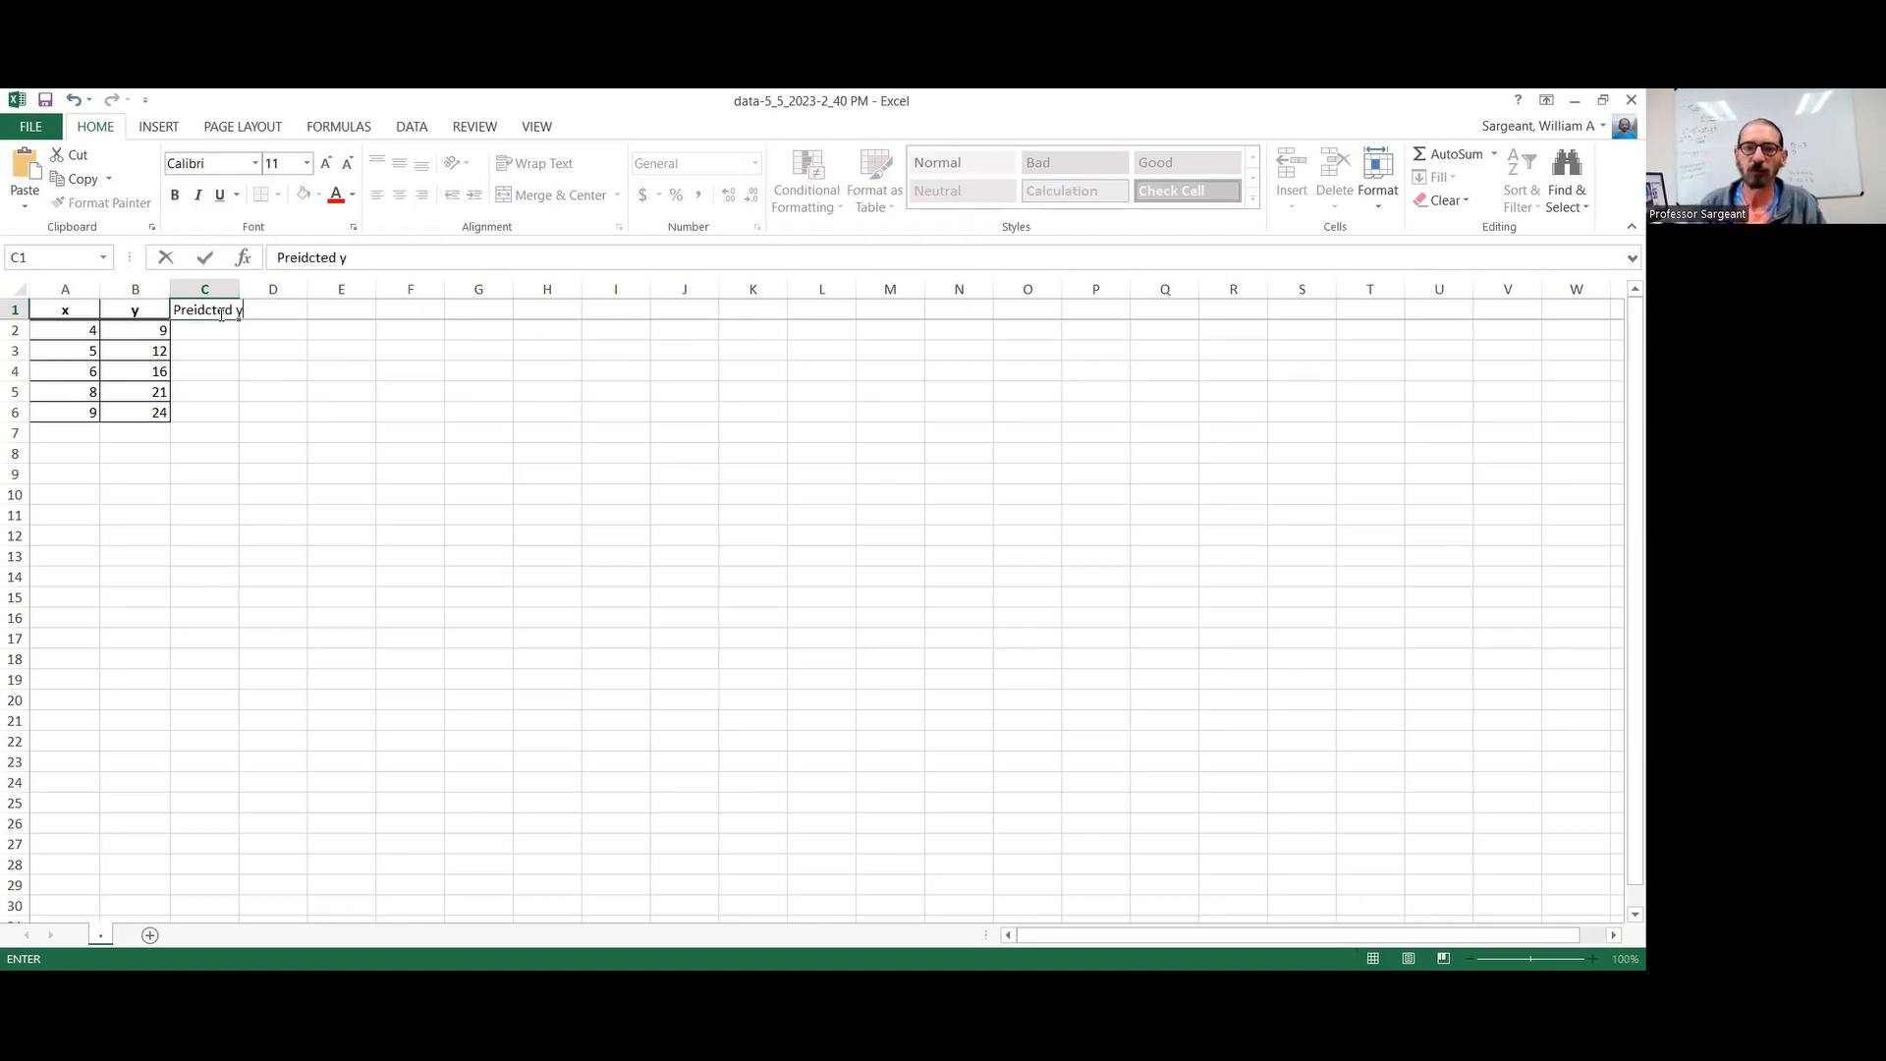
pyautogui.press('BackSpace')
pyautogui.press('BackSpace')
pyautogui.press('BackSpace')
pyautogui.press('BackSpace')
pyautogui.press('BackSpace')
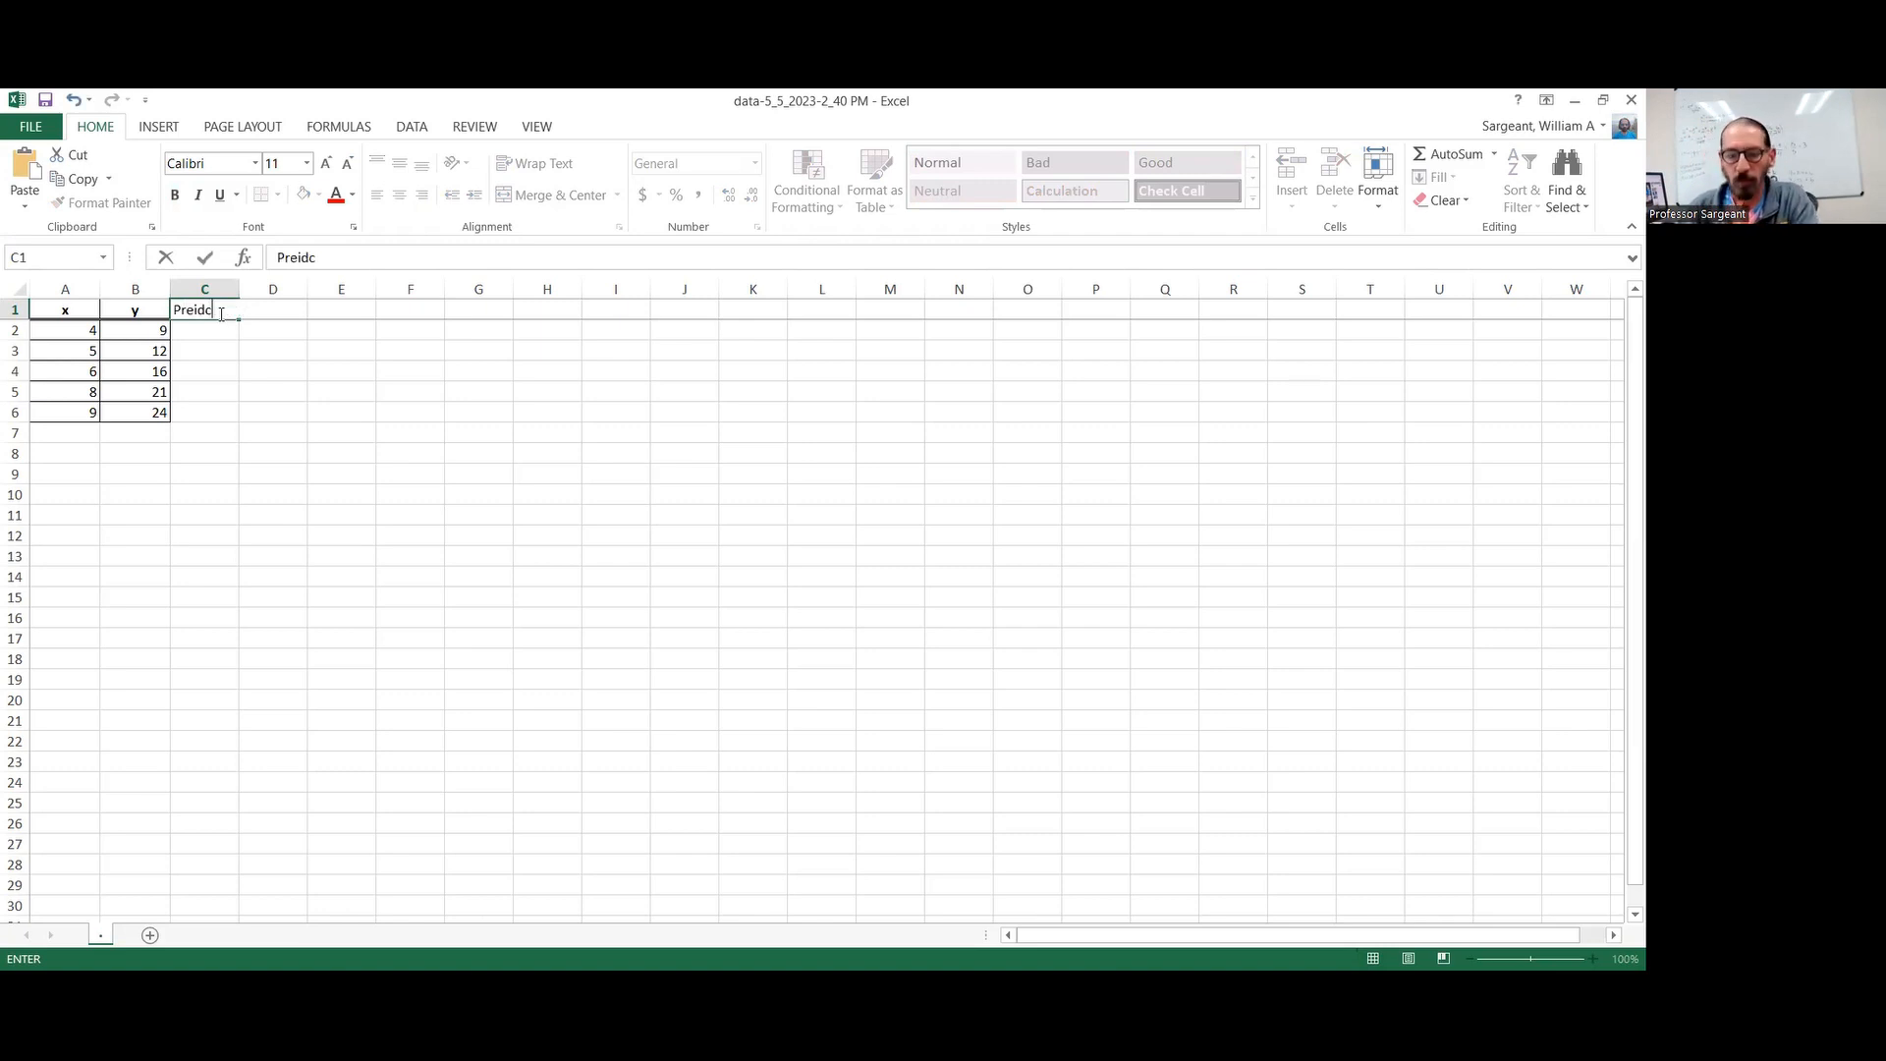
pyautogui.press('BackSpace')
pyautogui.press('BackSpace')
pyautogui.press('BackSpace')
pyautogui.write('dict')
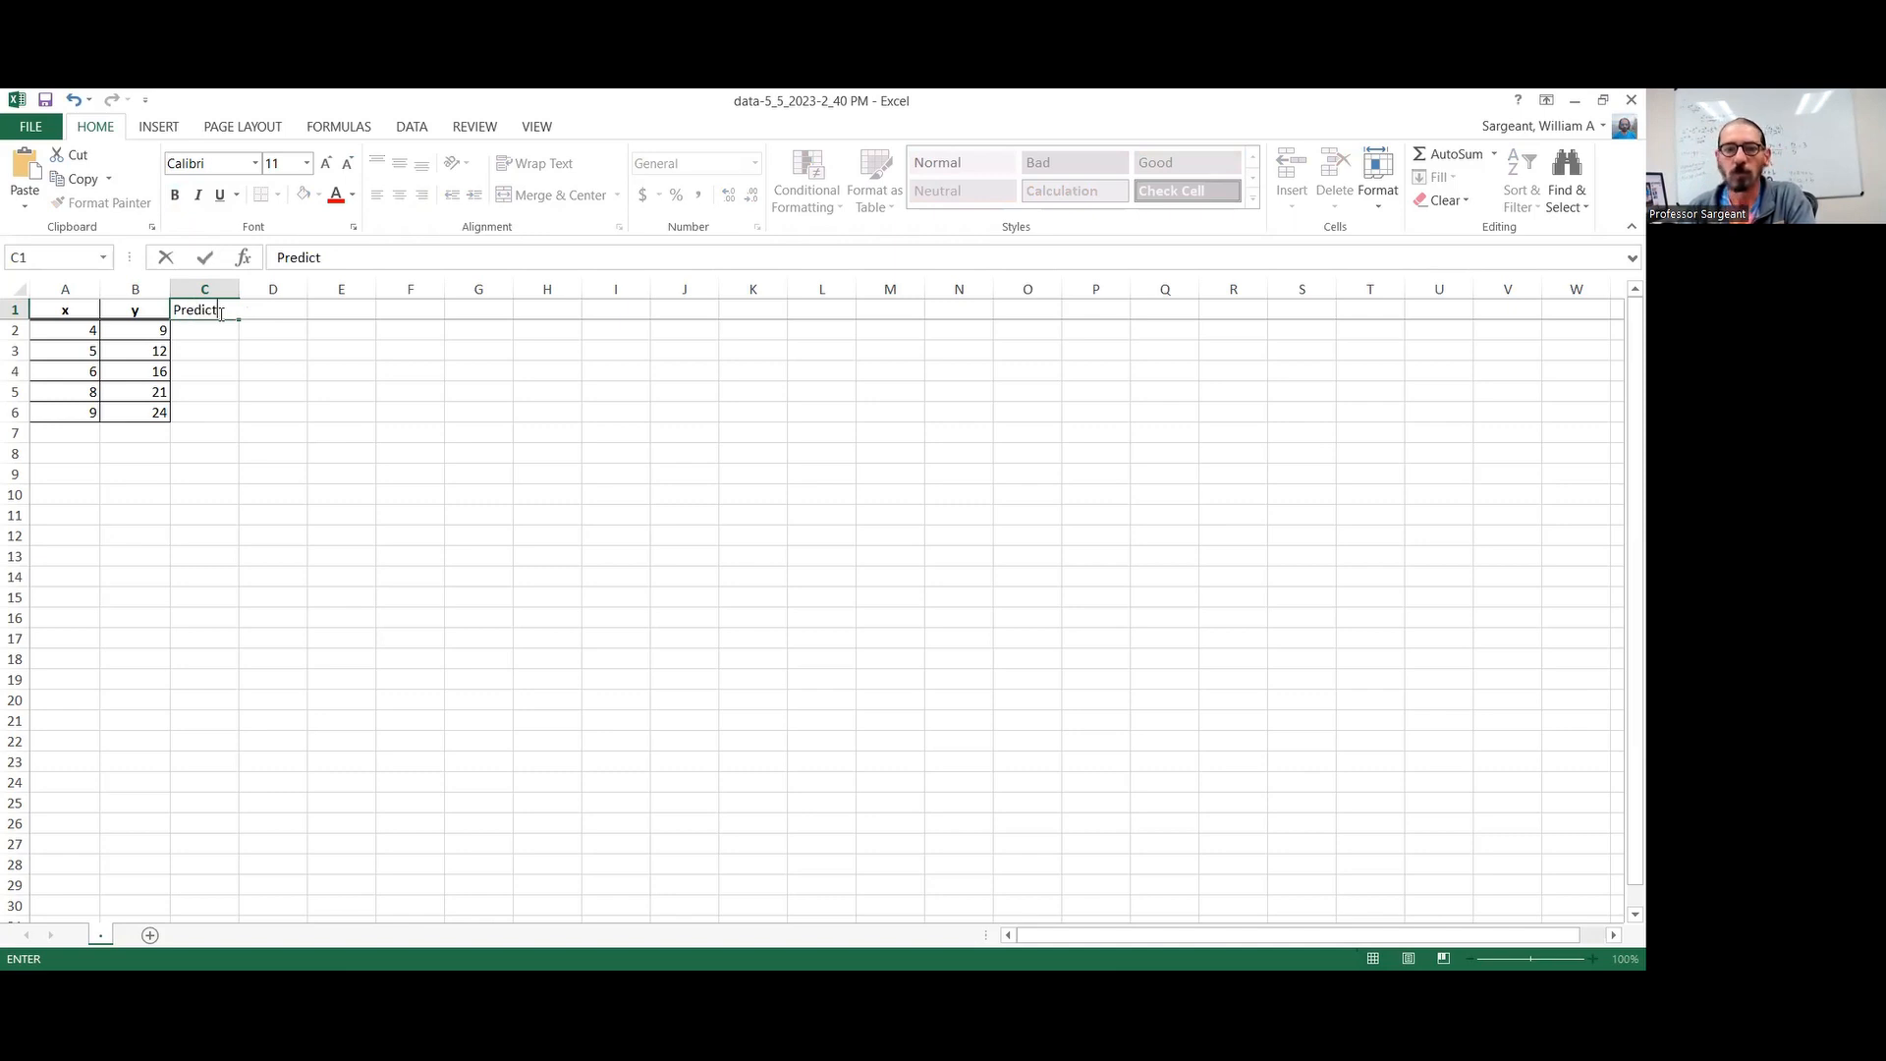
pyautogui.write('ed')
pyautogui.write(' y')
pyautogui.press('Return')
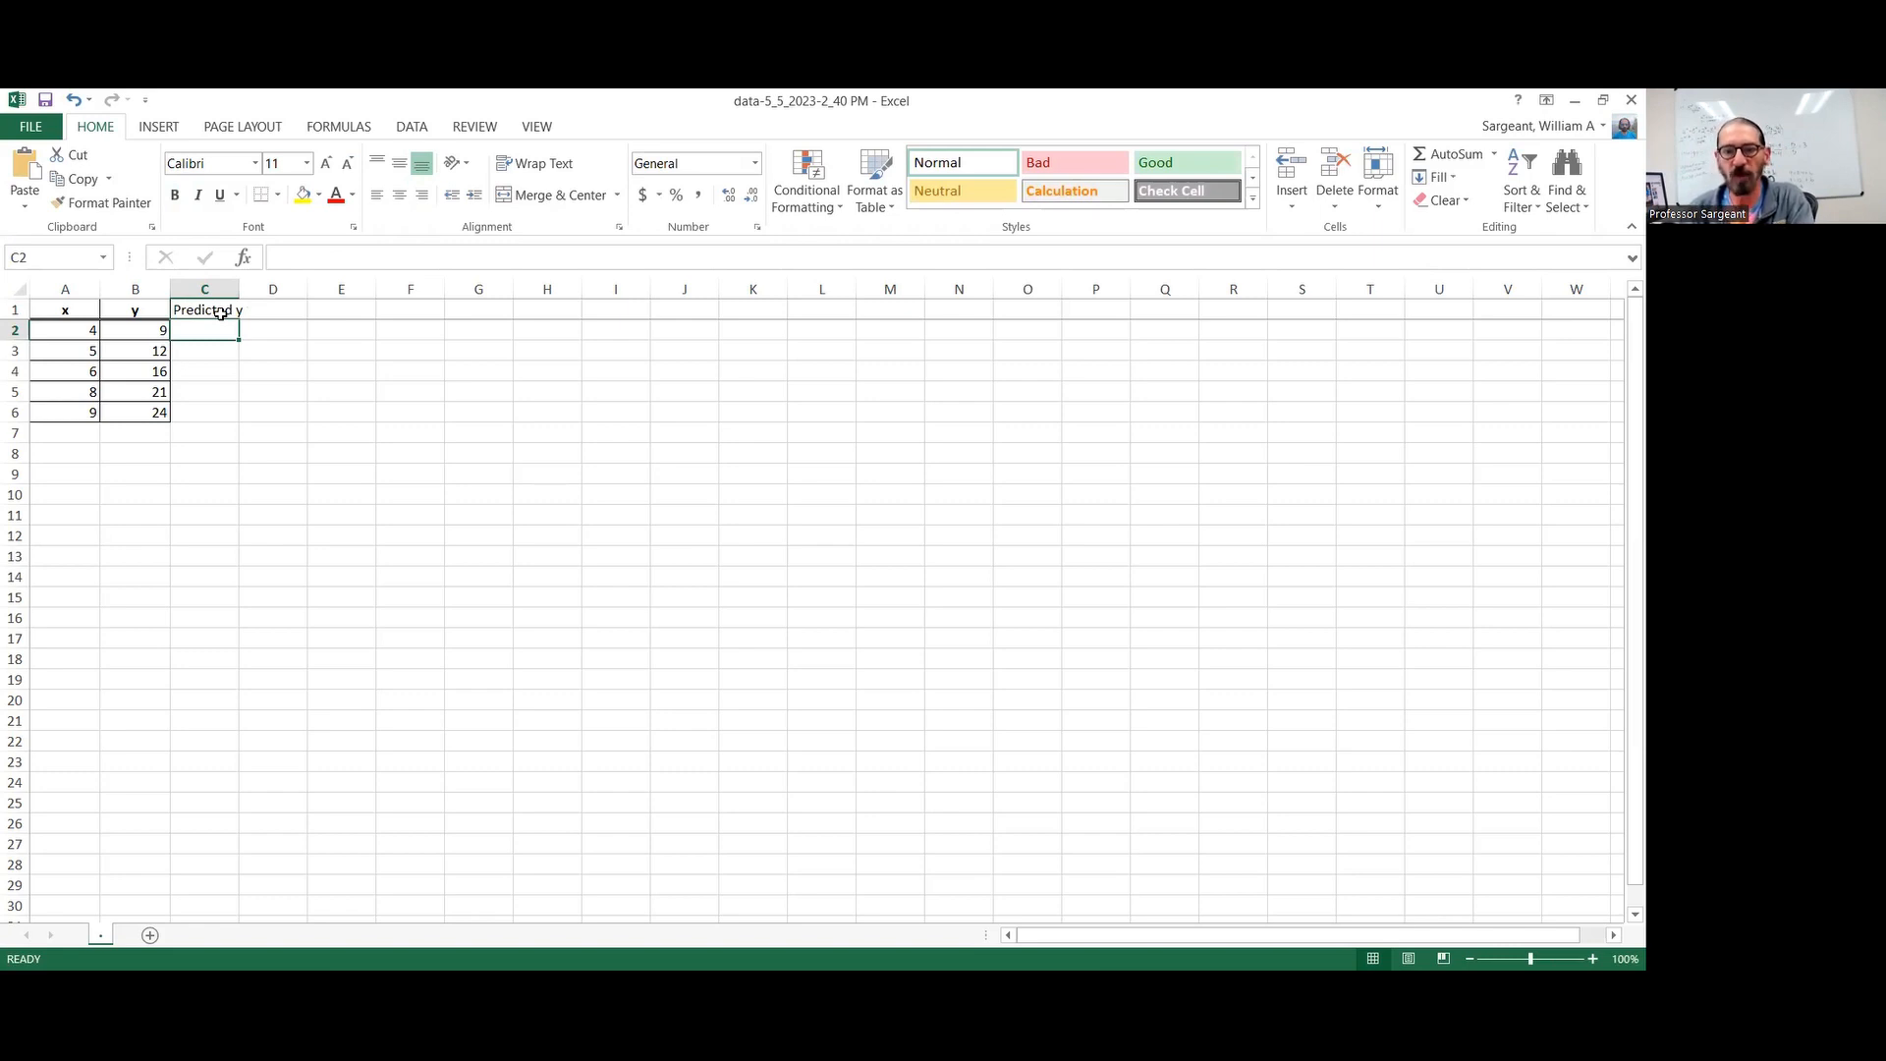
# Calculate the predicted y values with =3*A2-3 in C2 and fill the formula down to C6
pyautogui.write('=')
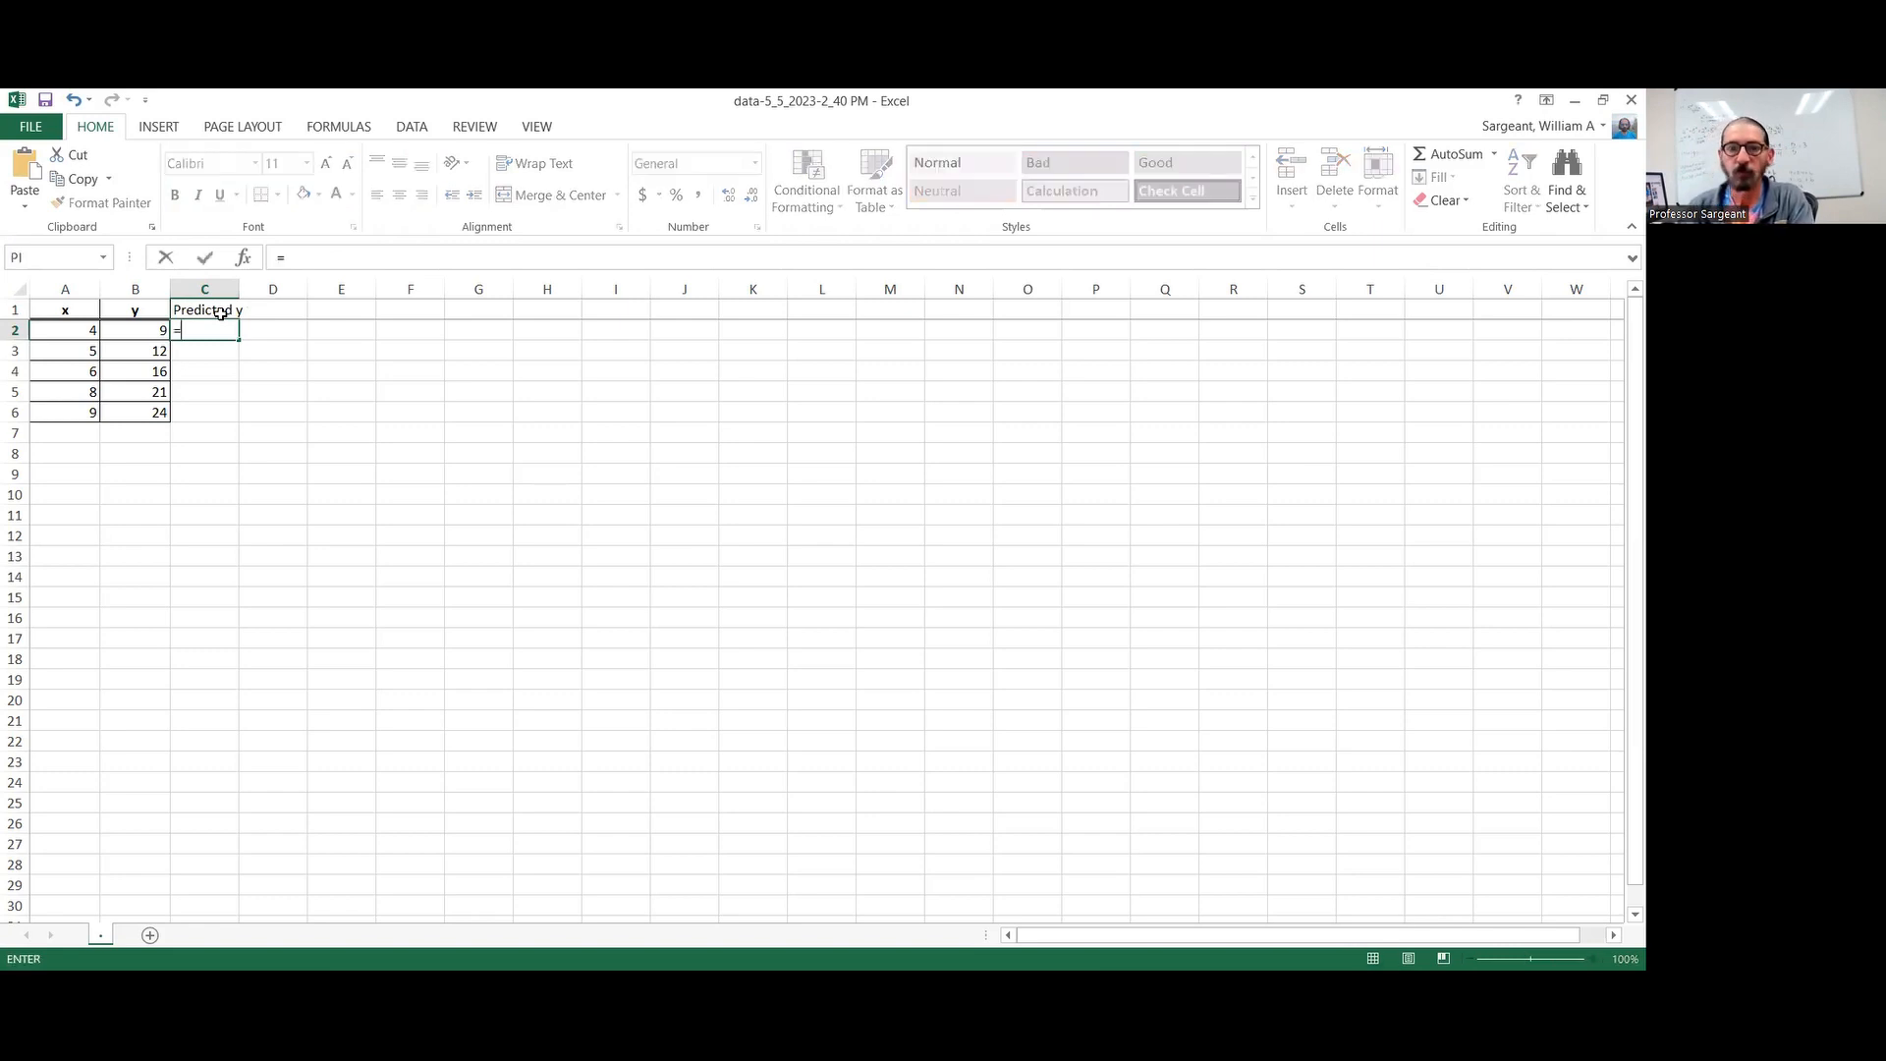
pyautogui.write('3*')
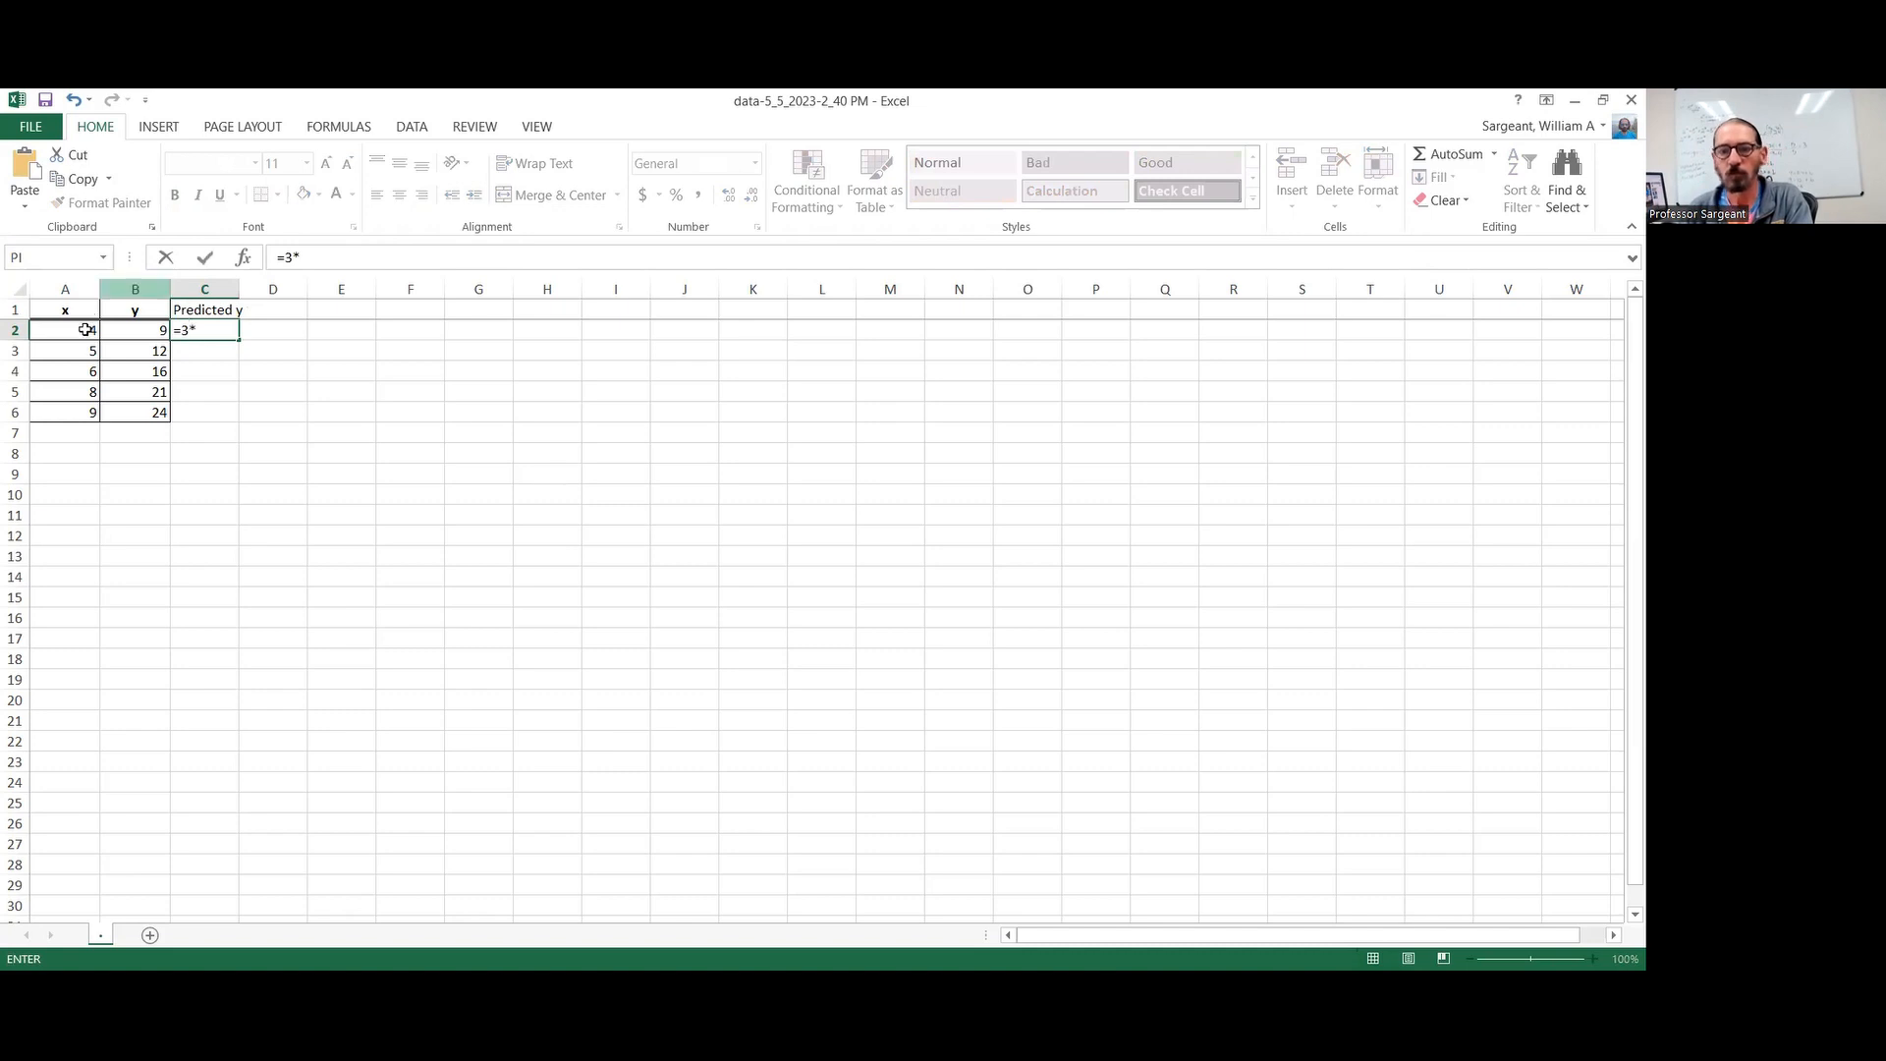
pyautogui.click(86, 330)
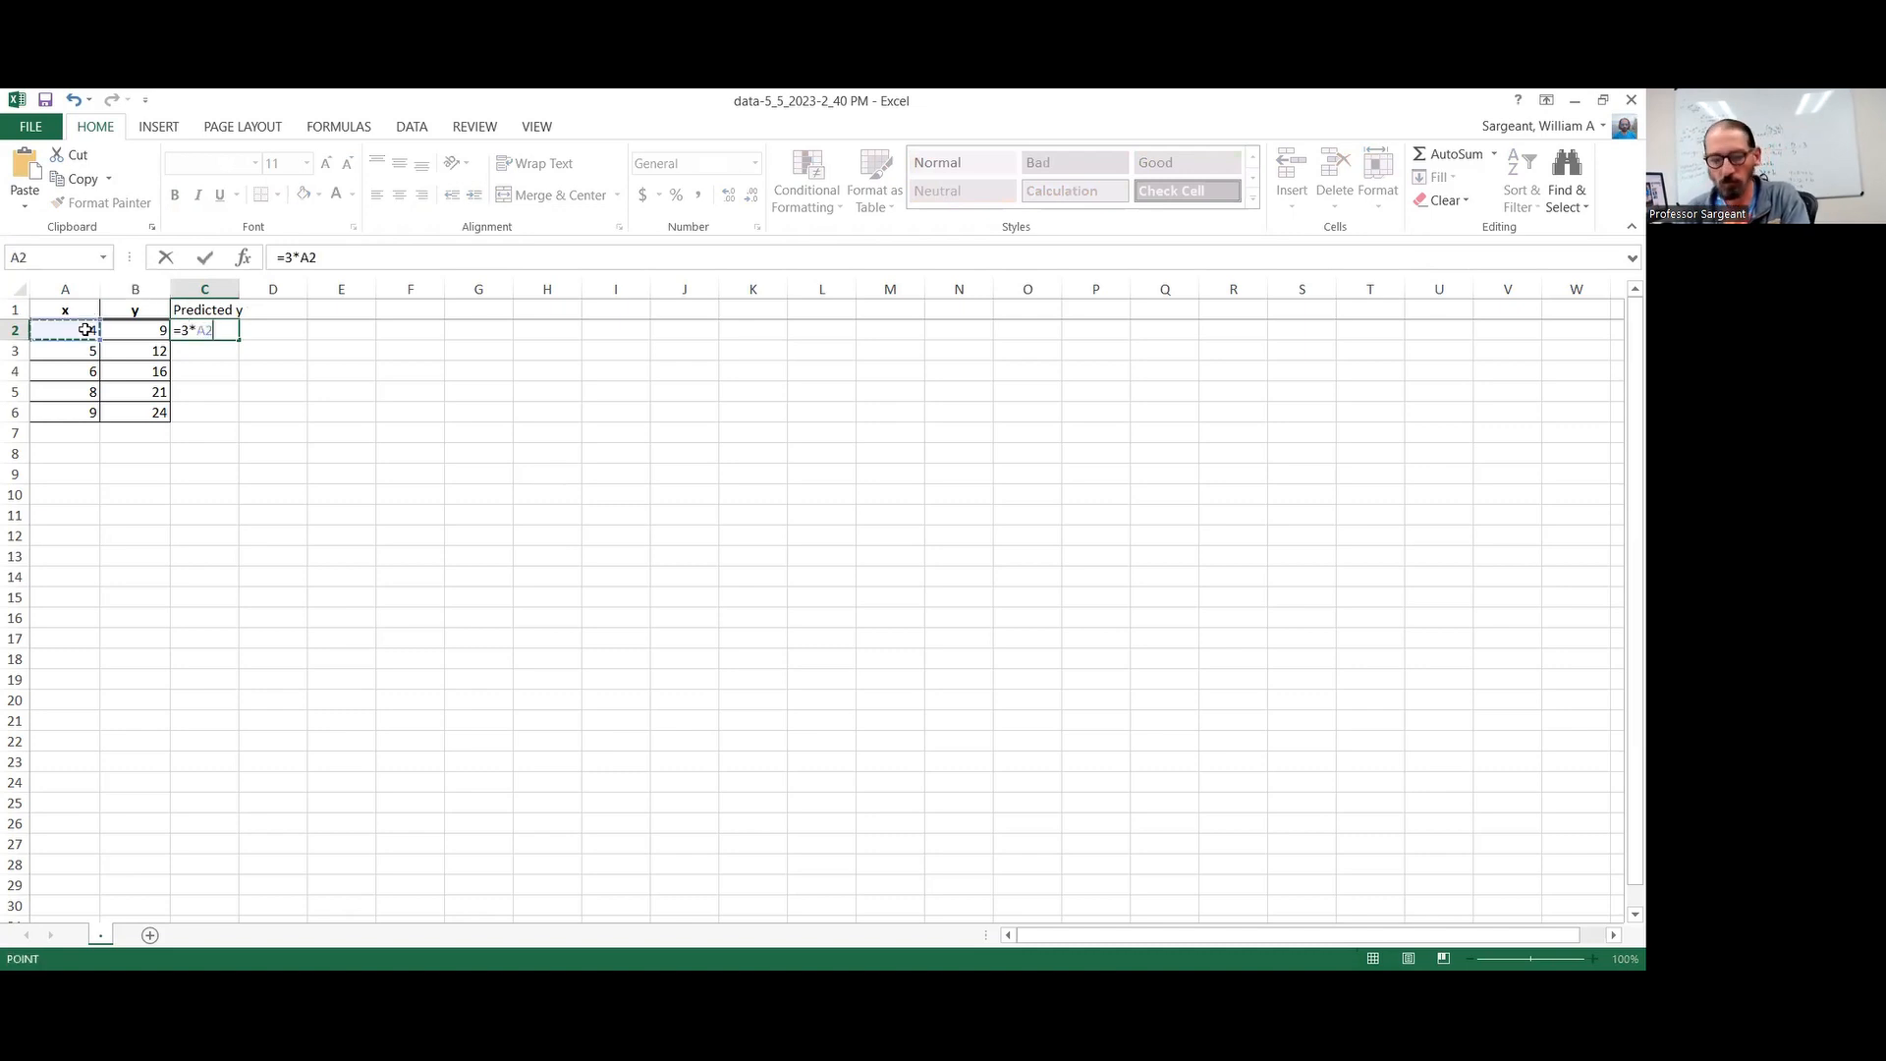
pyautogui.press('Return')
pyautogui.click(234, 342)
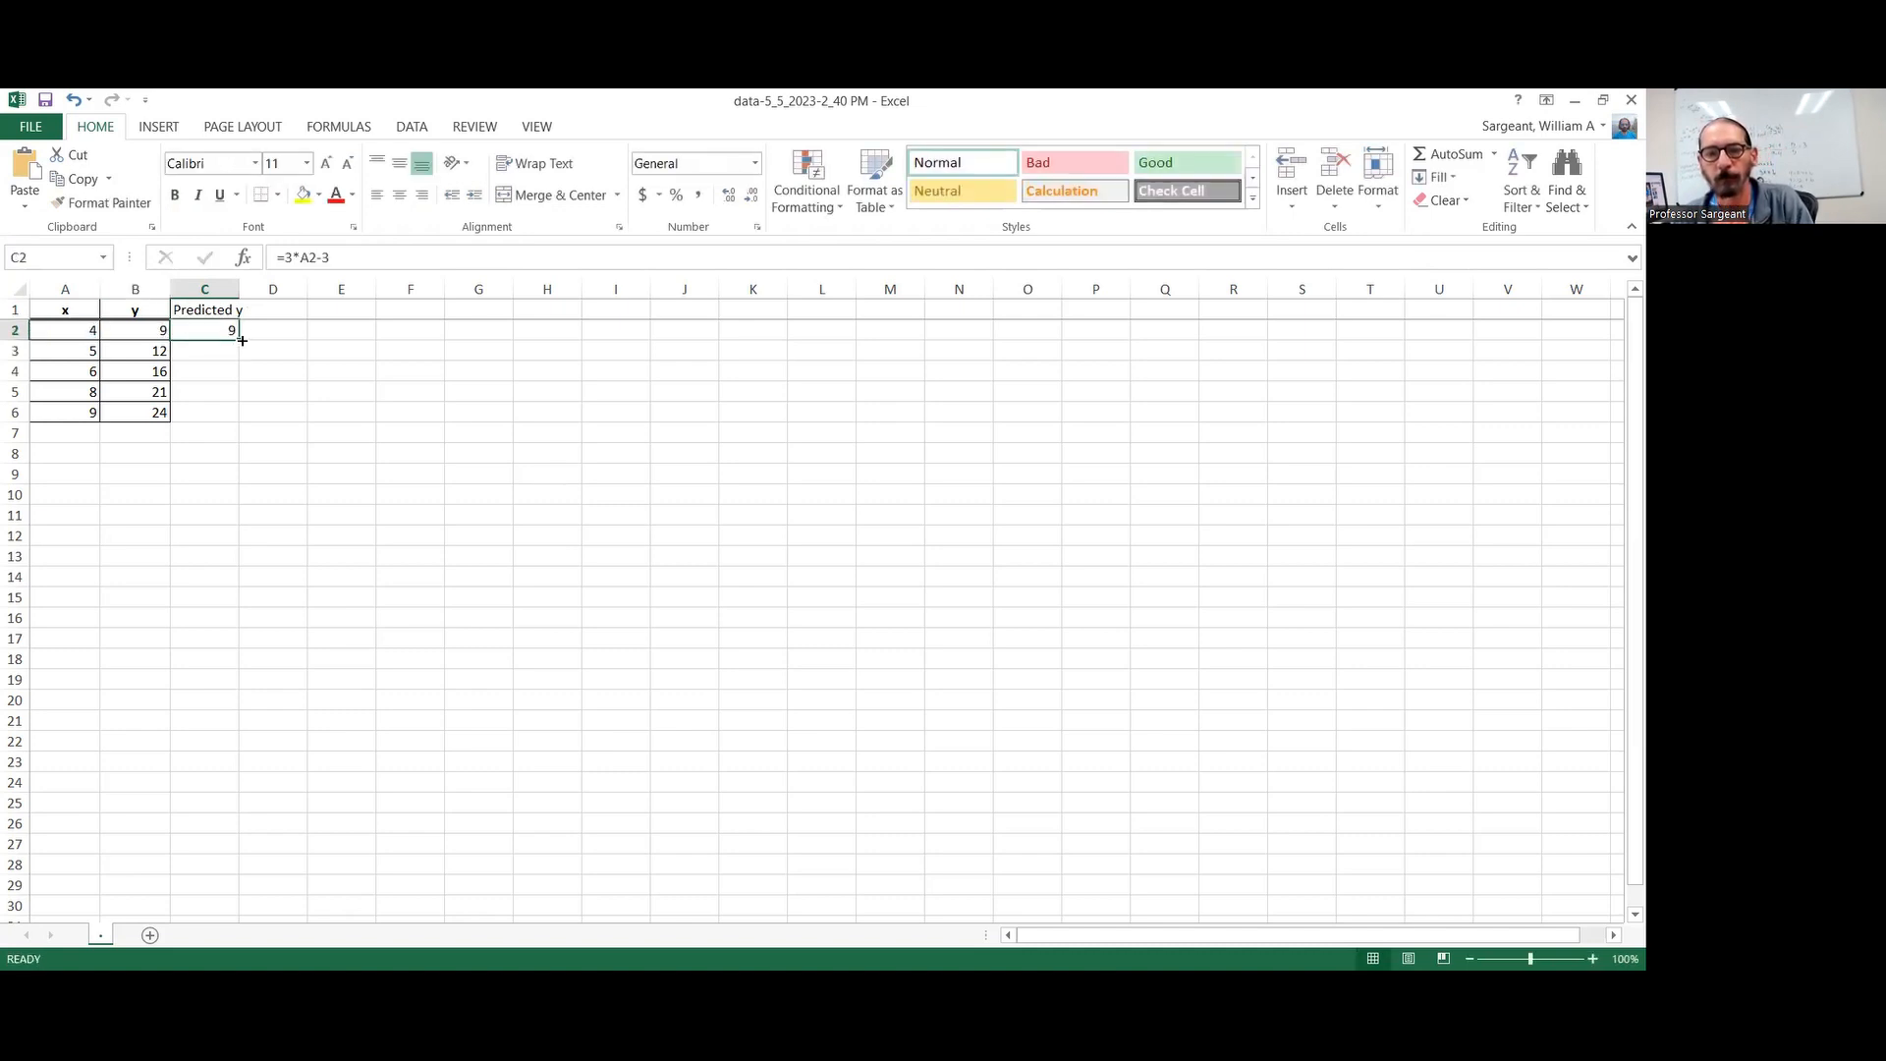
pyautogui.moveTo(245, 406); pyautogui.dragTo(231, 424)
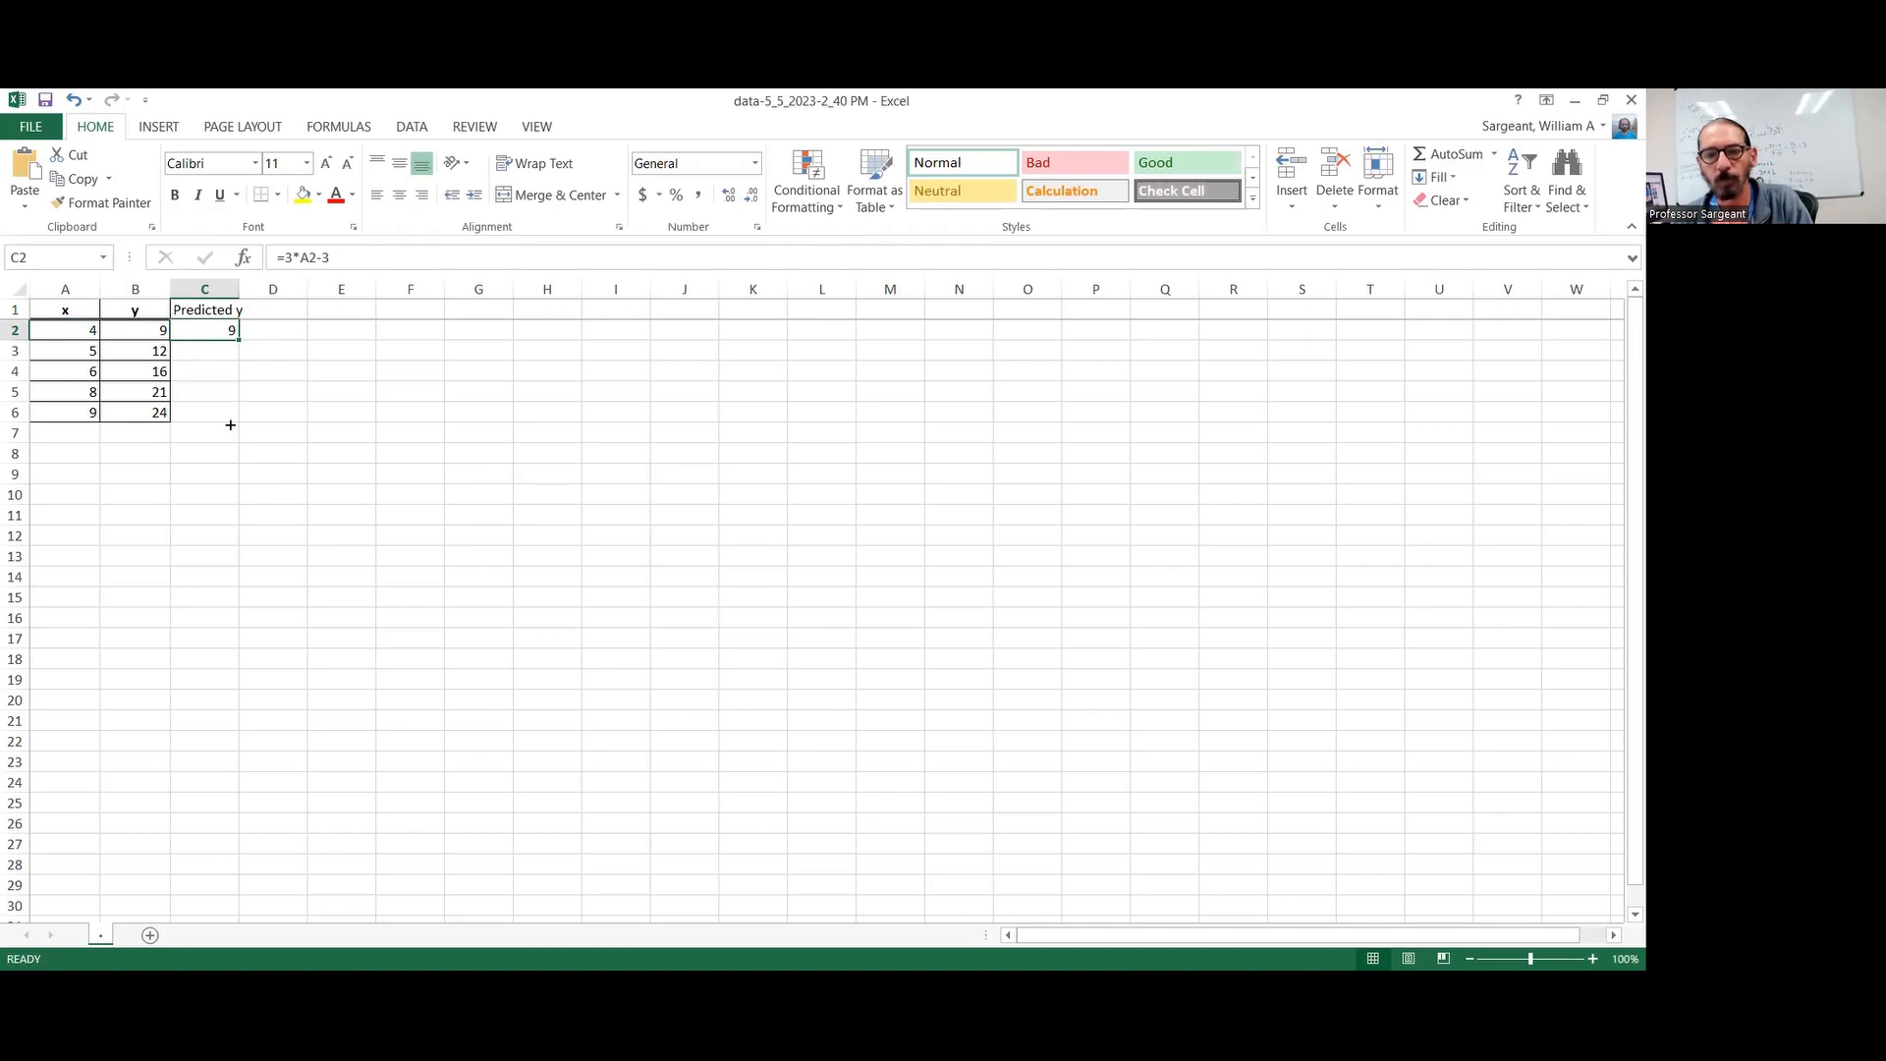
# Enter the header "Residual" in cell D1
pyautogui.click(289, 307)
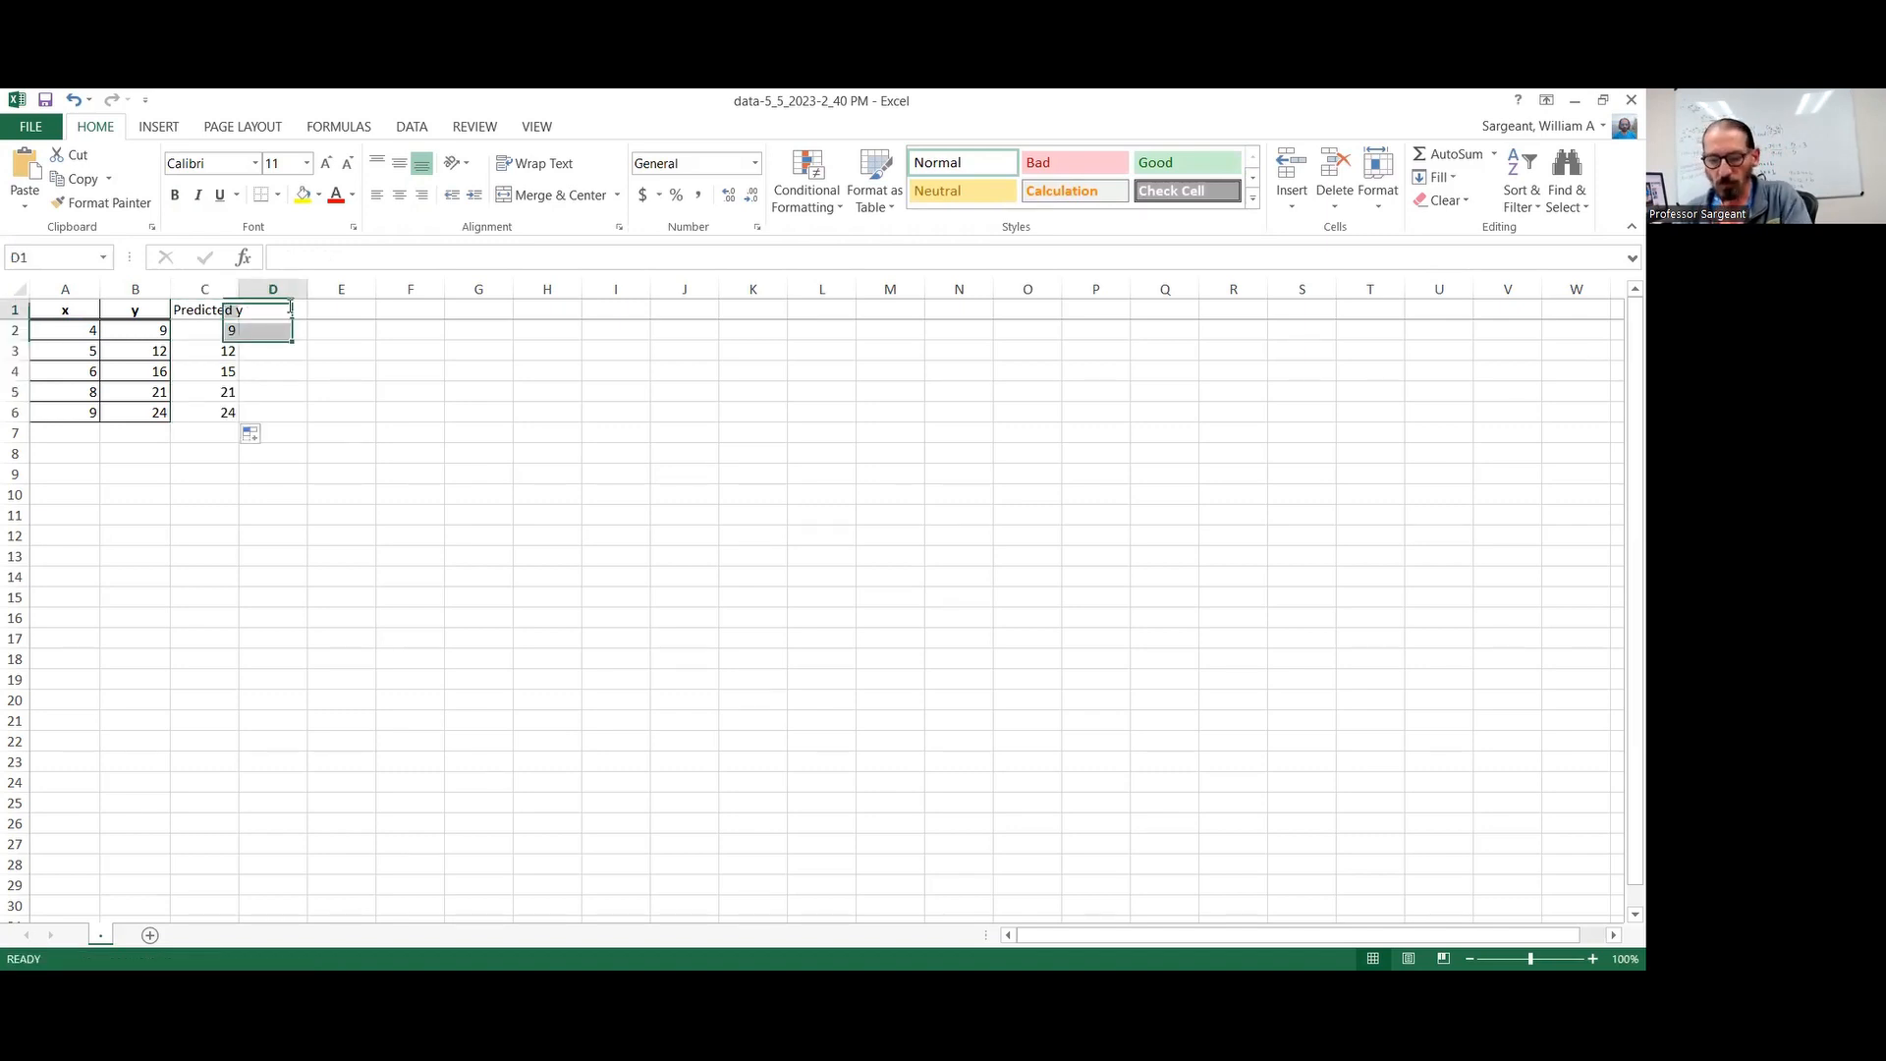
pyautogui.write('Residual')
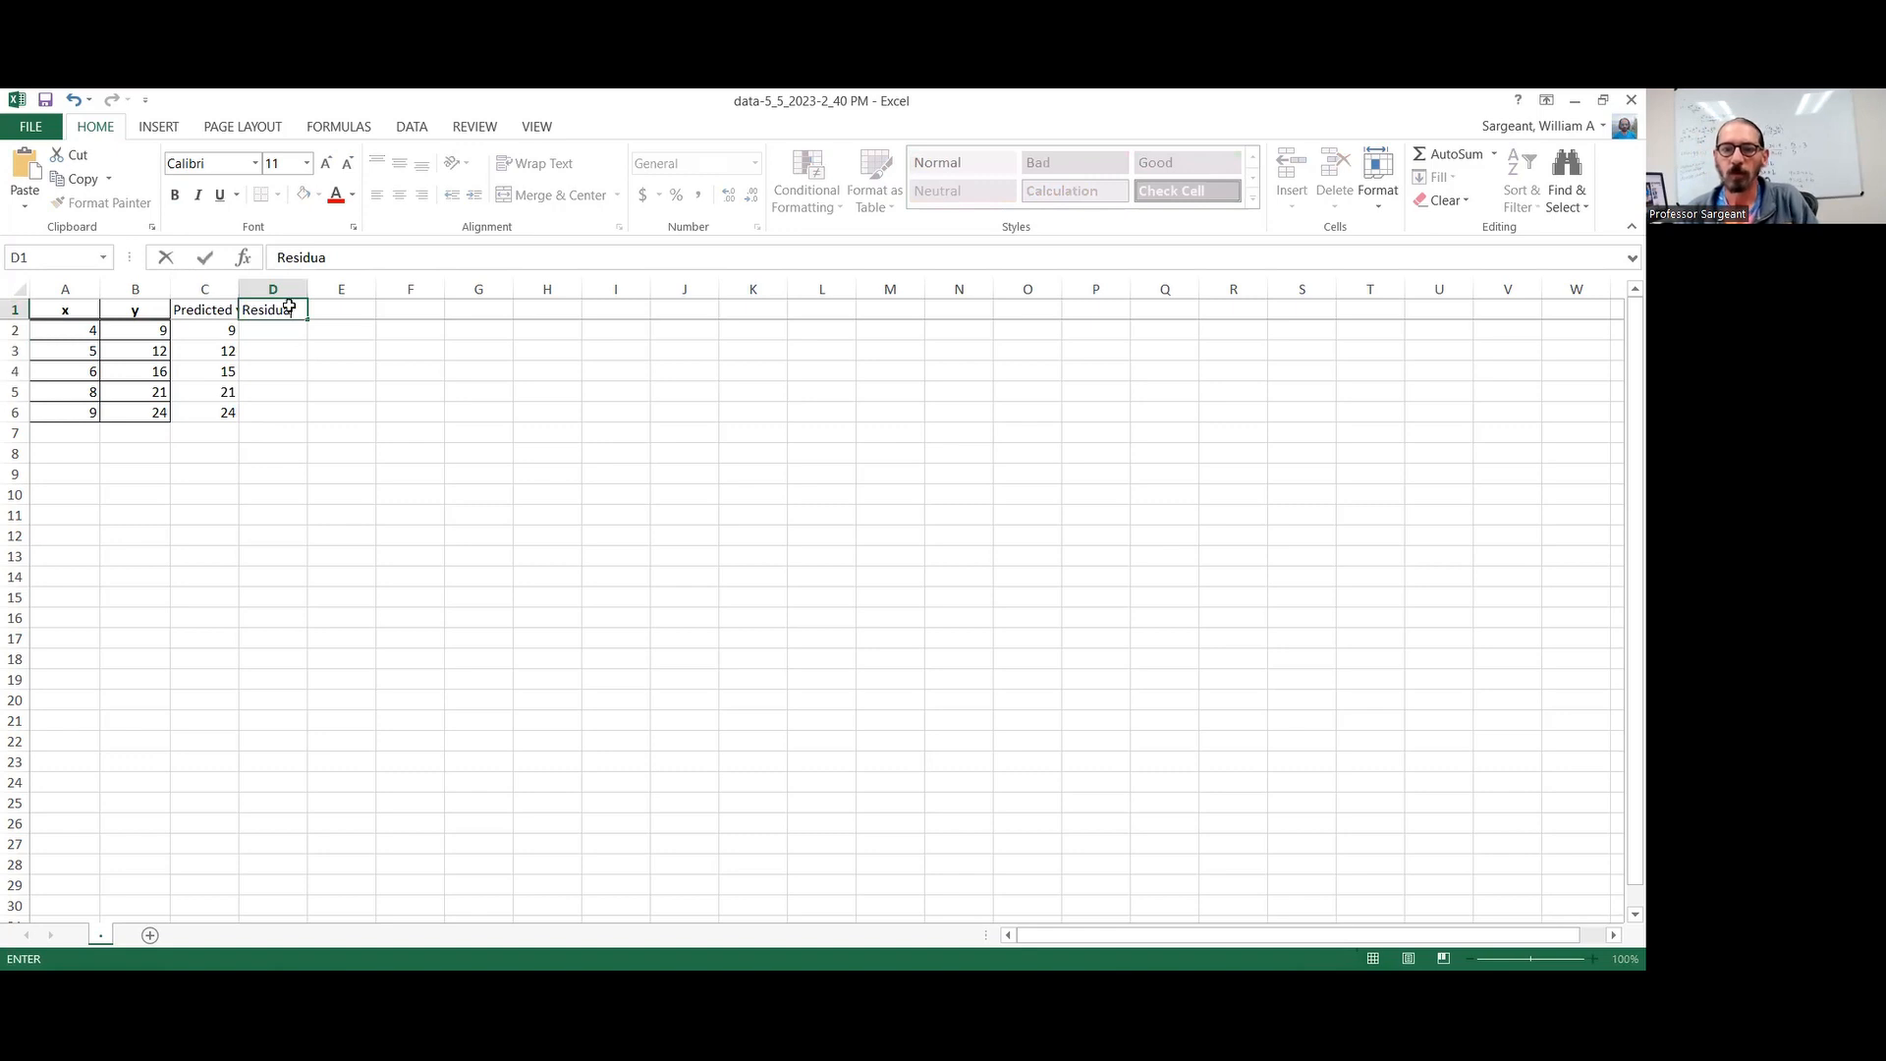
pyautogui.press('Return')
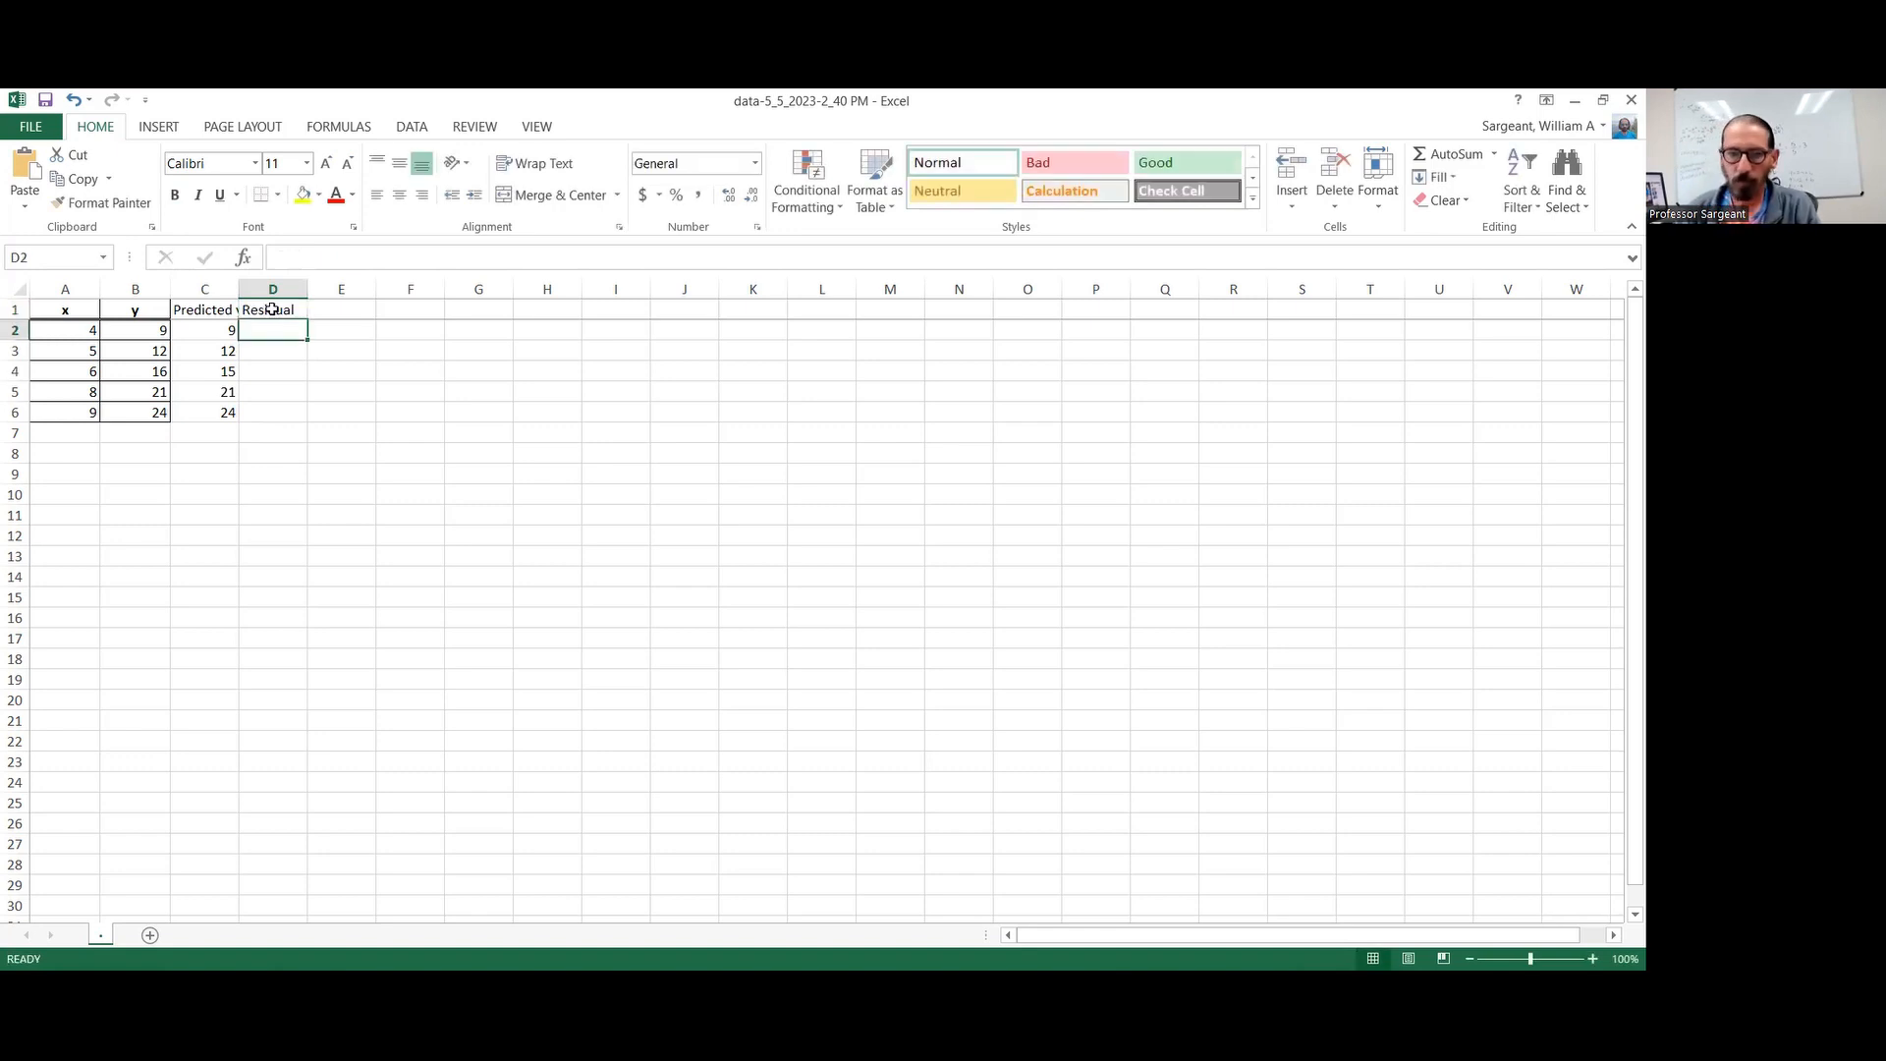
# Calculate the residuals with =B2-C2 in D2, fill the formula down to D6, and check the copied formulas
pyautogui.write('=')
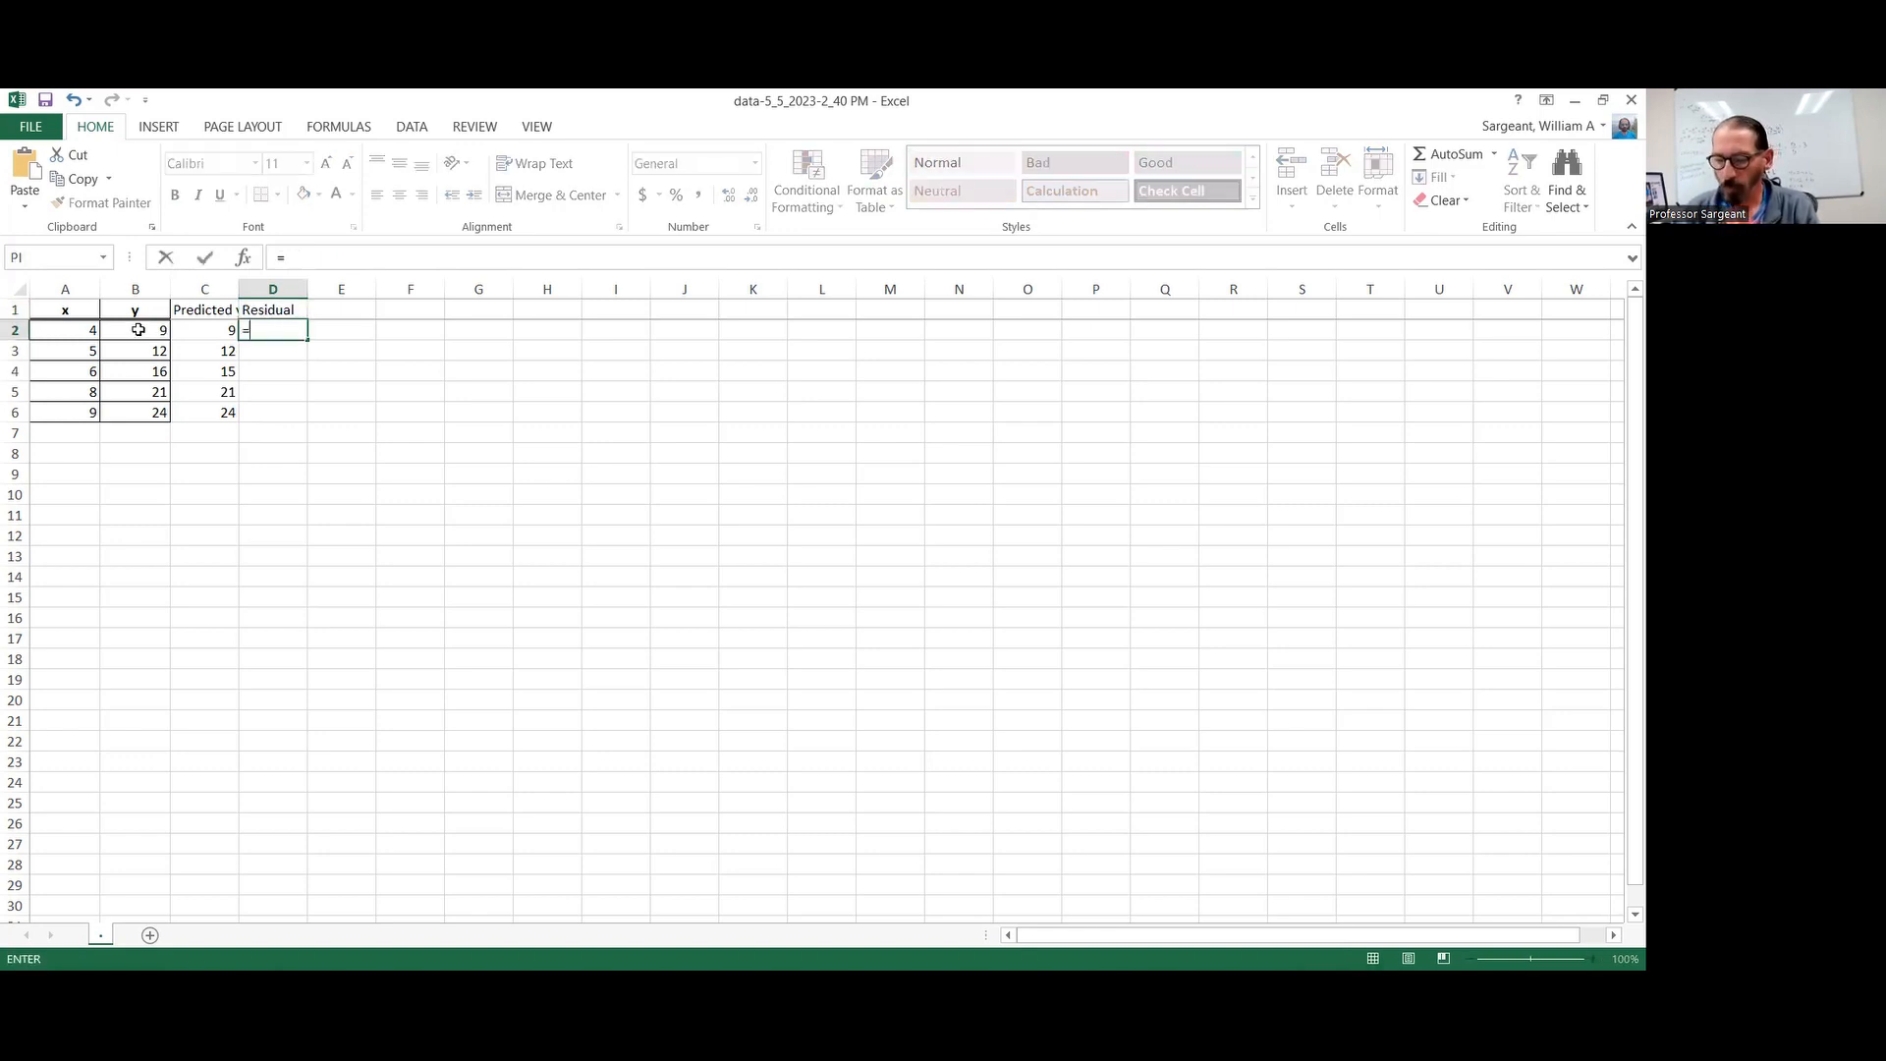
pyautogui.click(139, 330)
pyautogui.write('-')
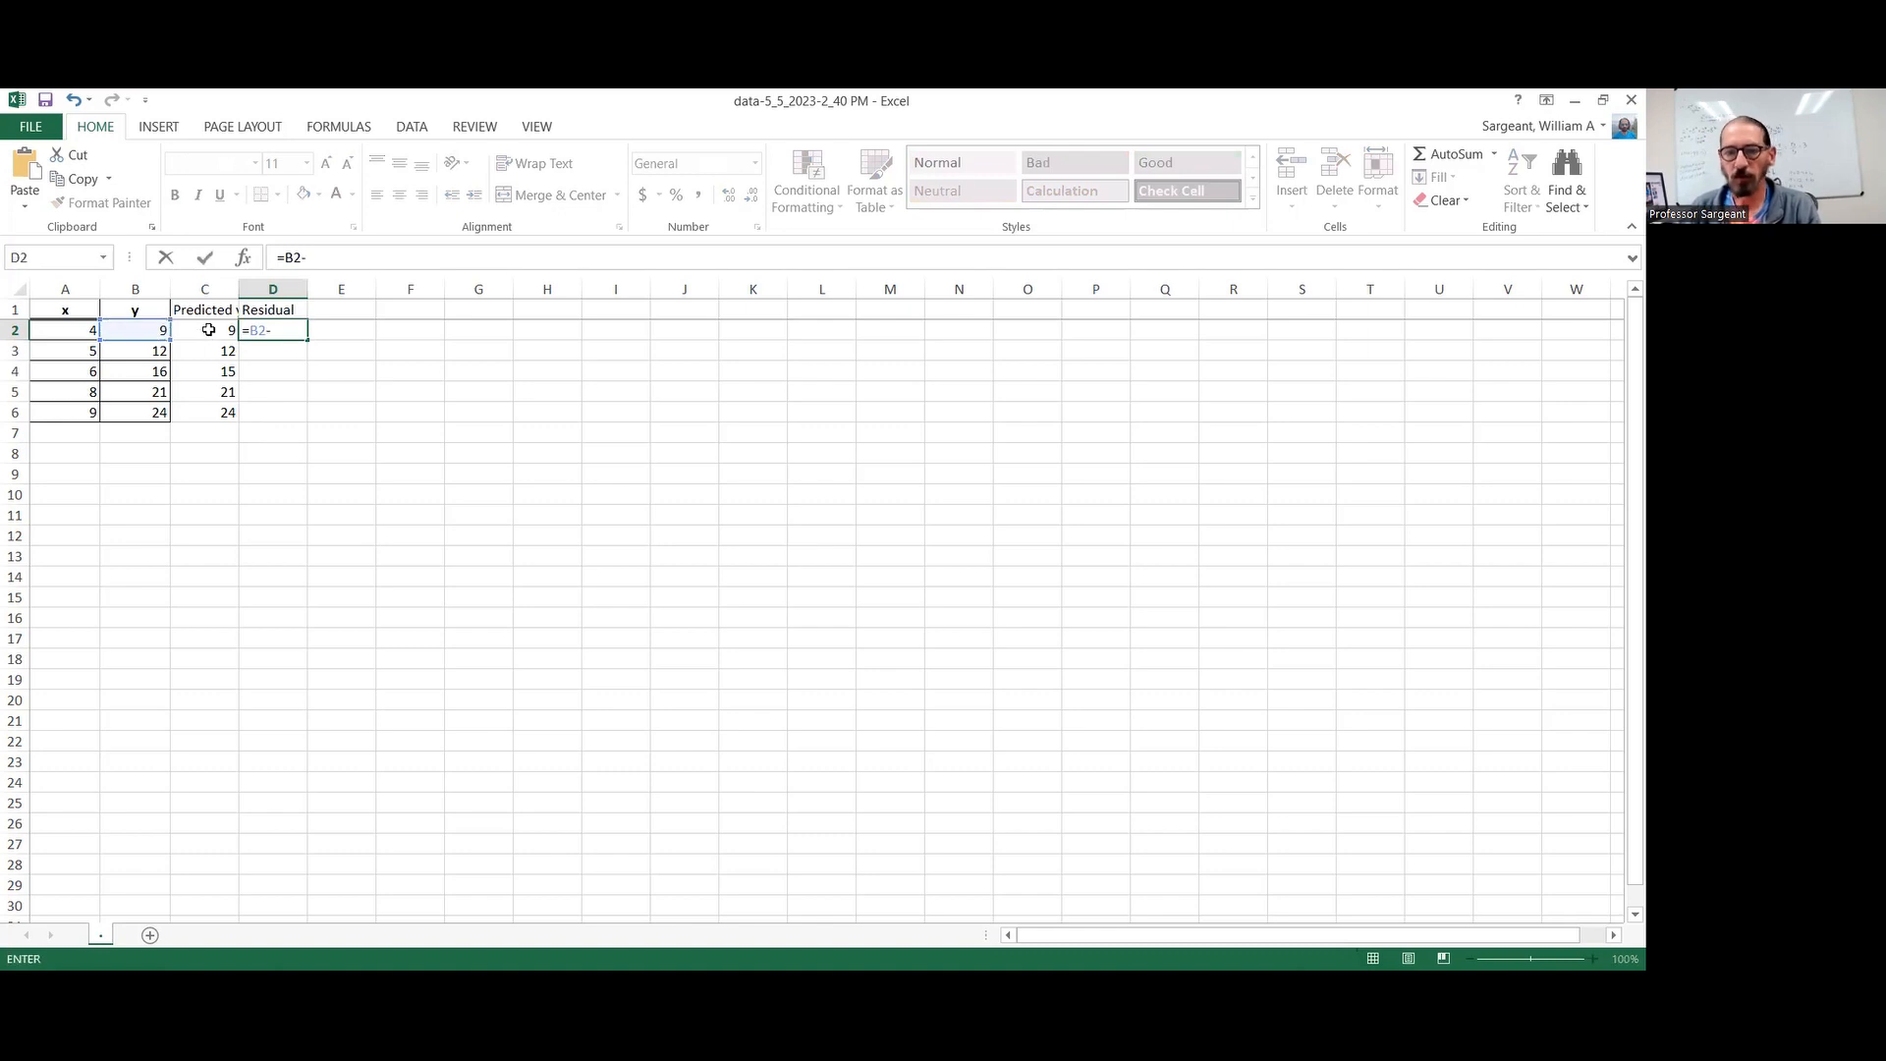
pyautogui.click(208, 330)
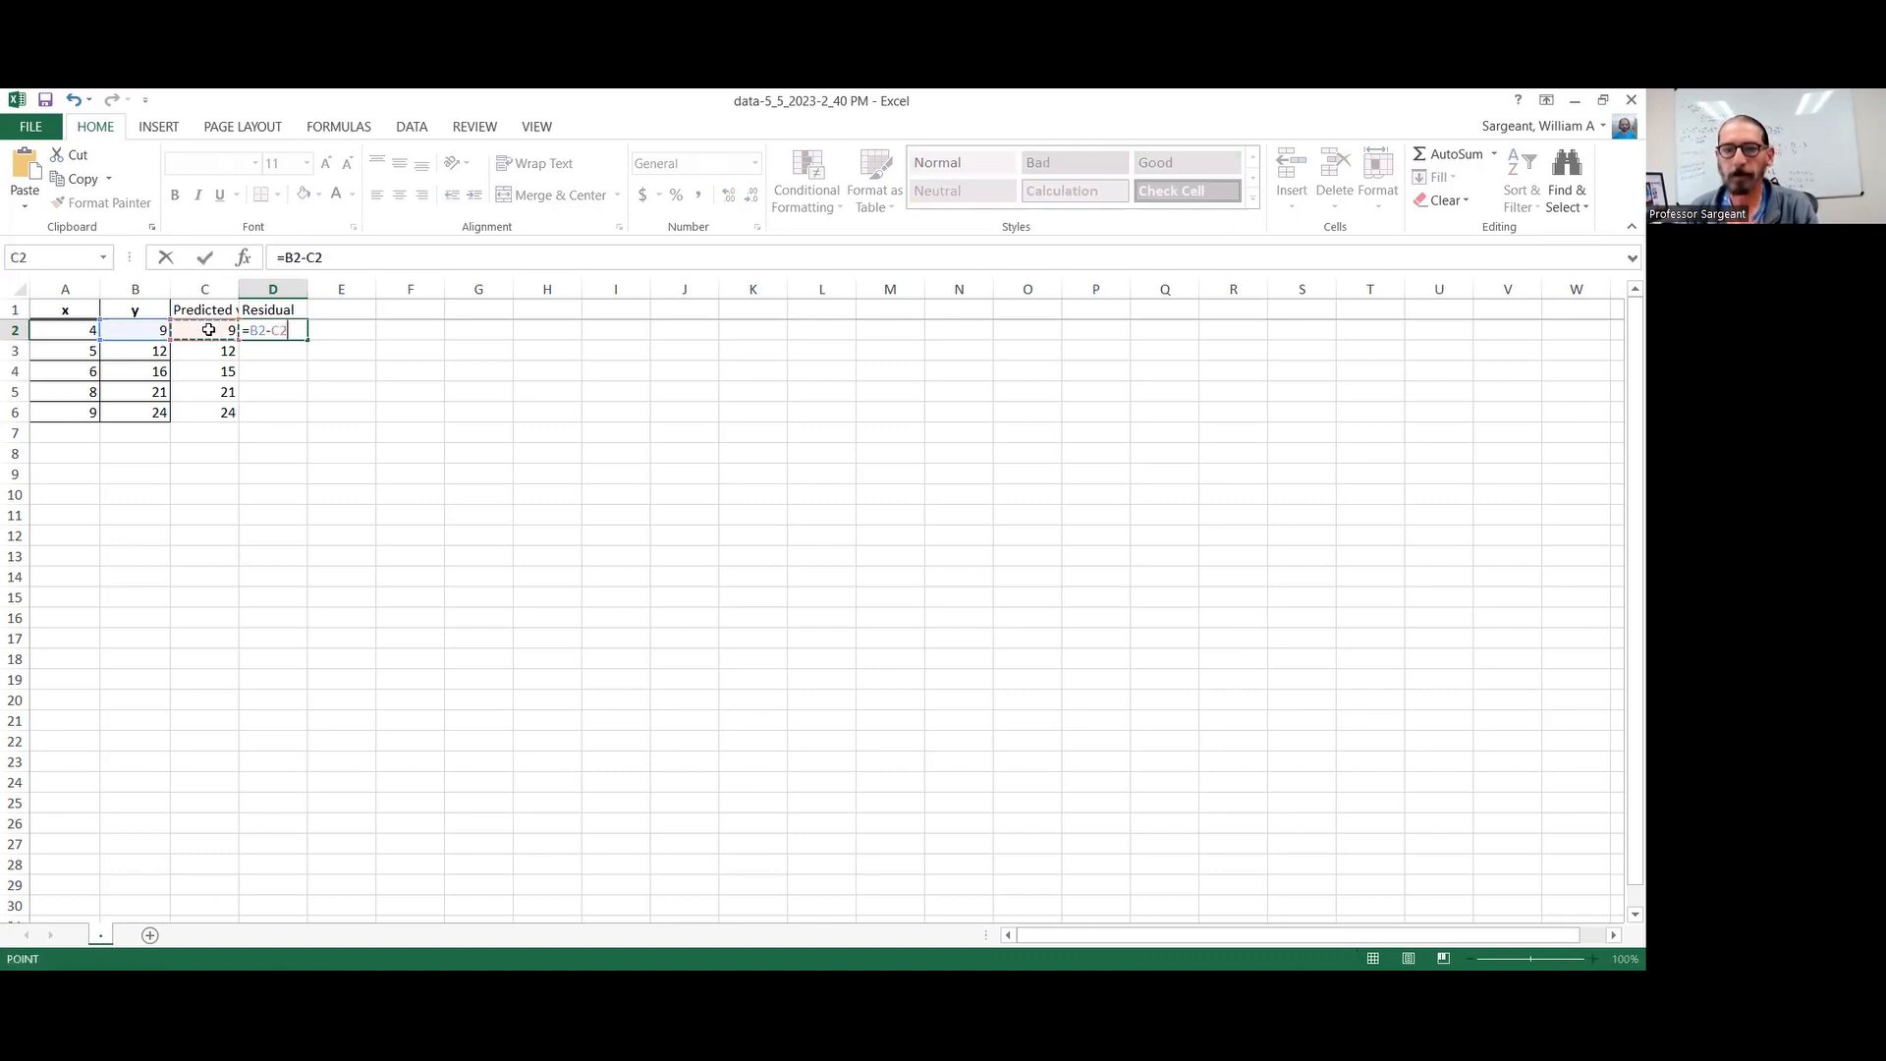
pyautogui.press('Return')
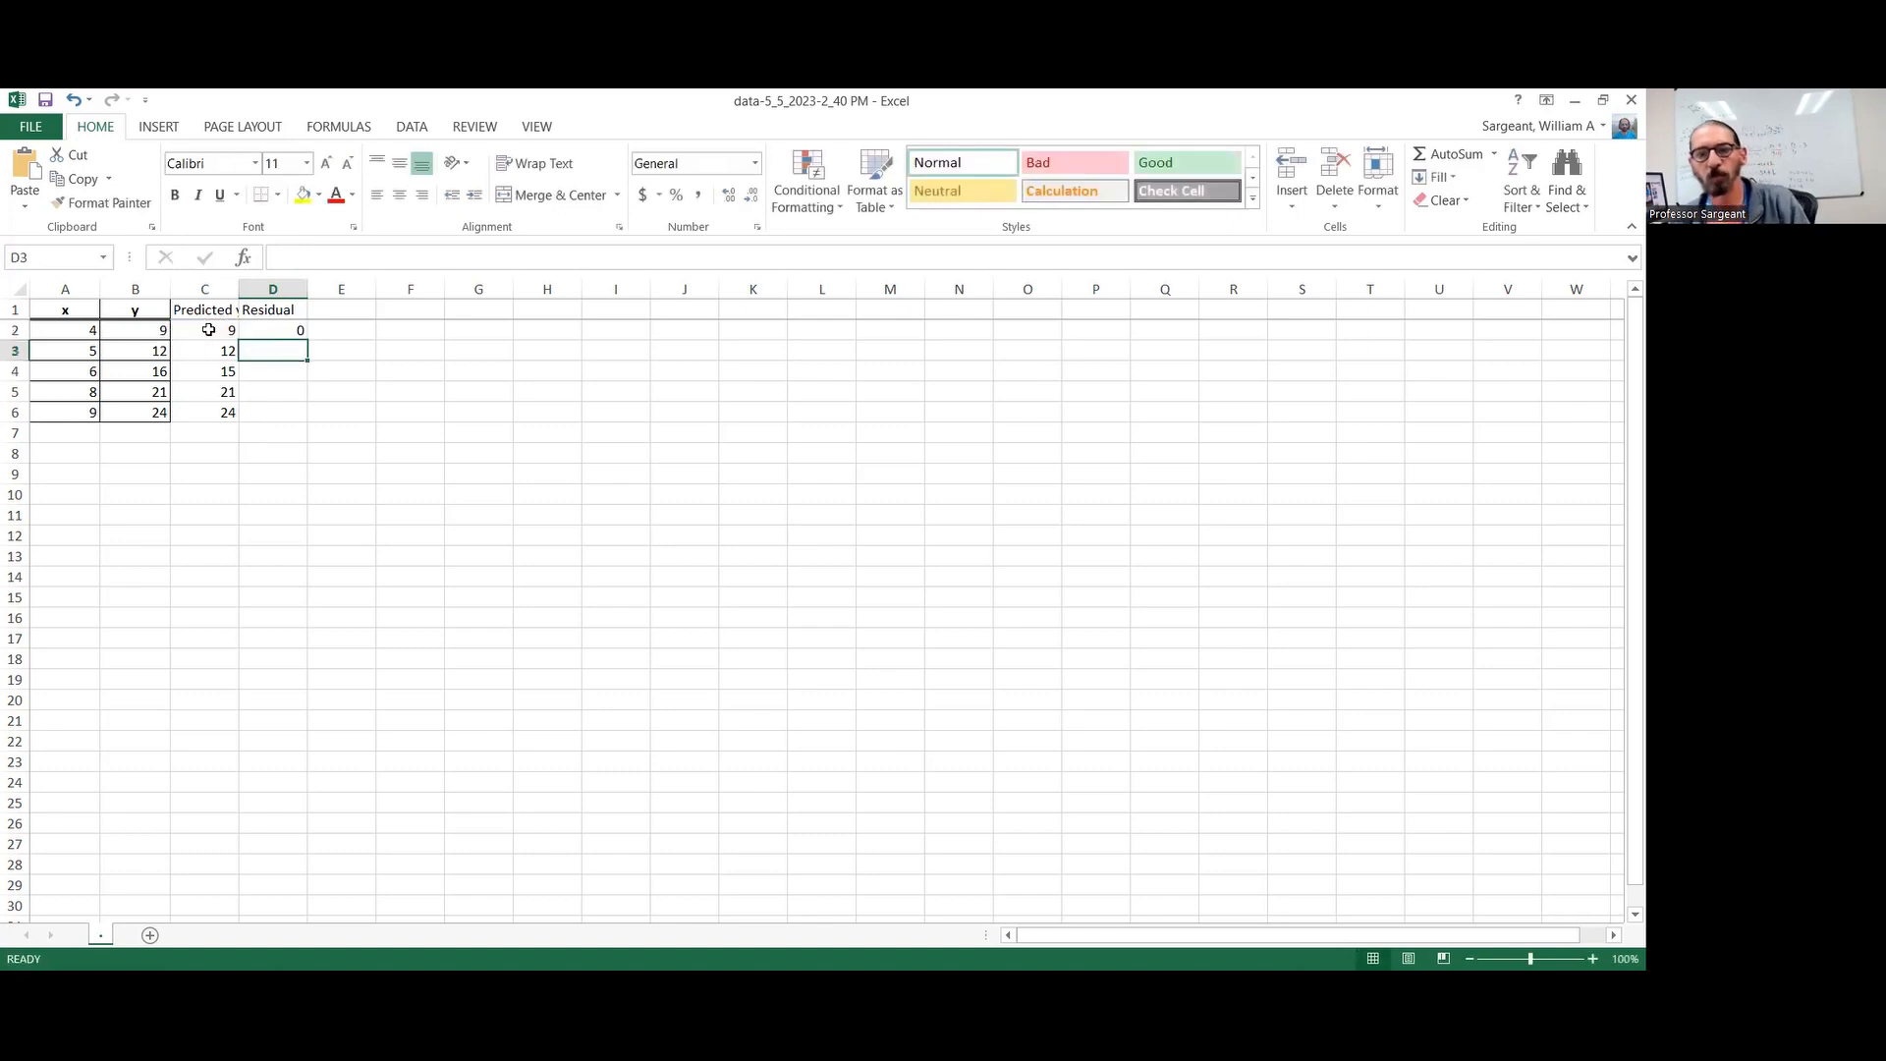
pyautogui.click(306, 337)
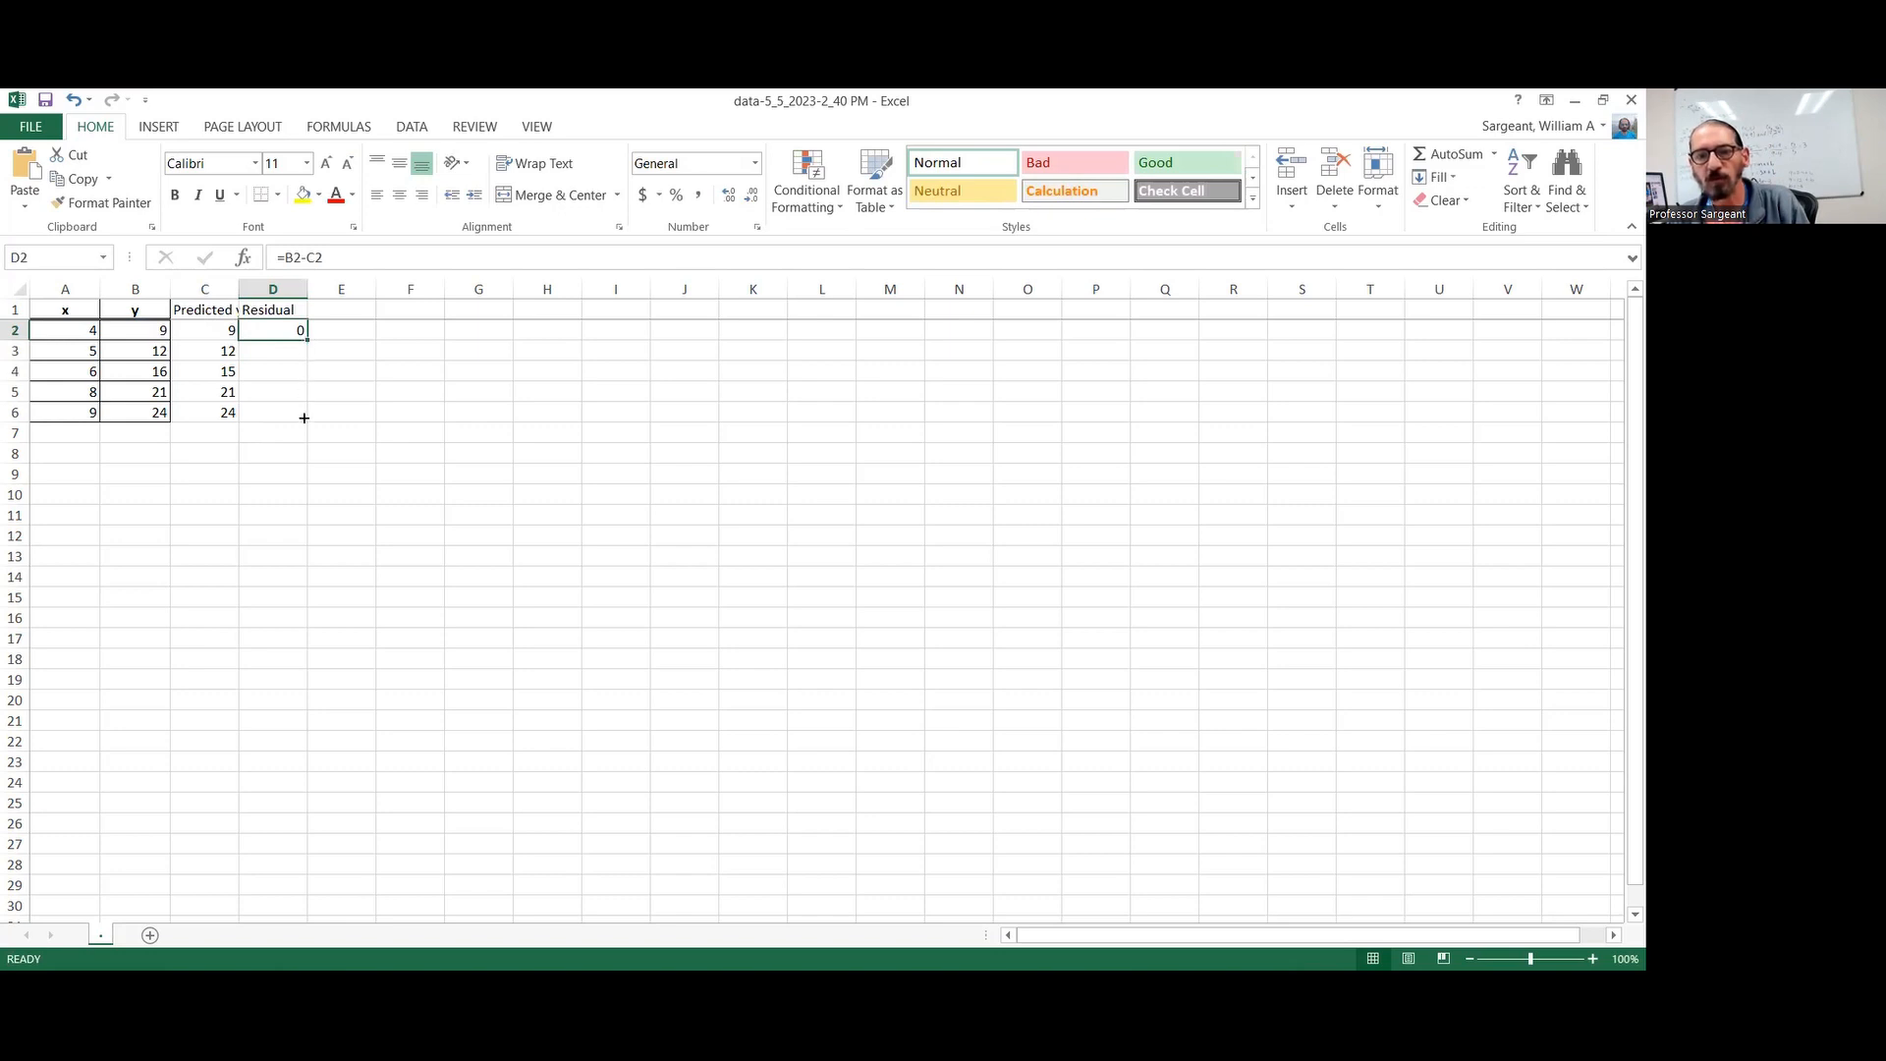
pyautogui.moveTo(304, 418); pyautogui.dragTo(300, 417)
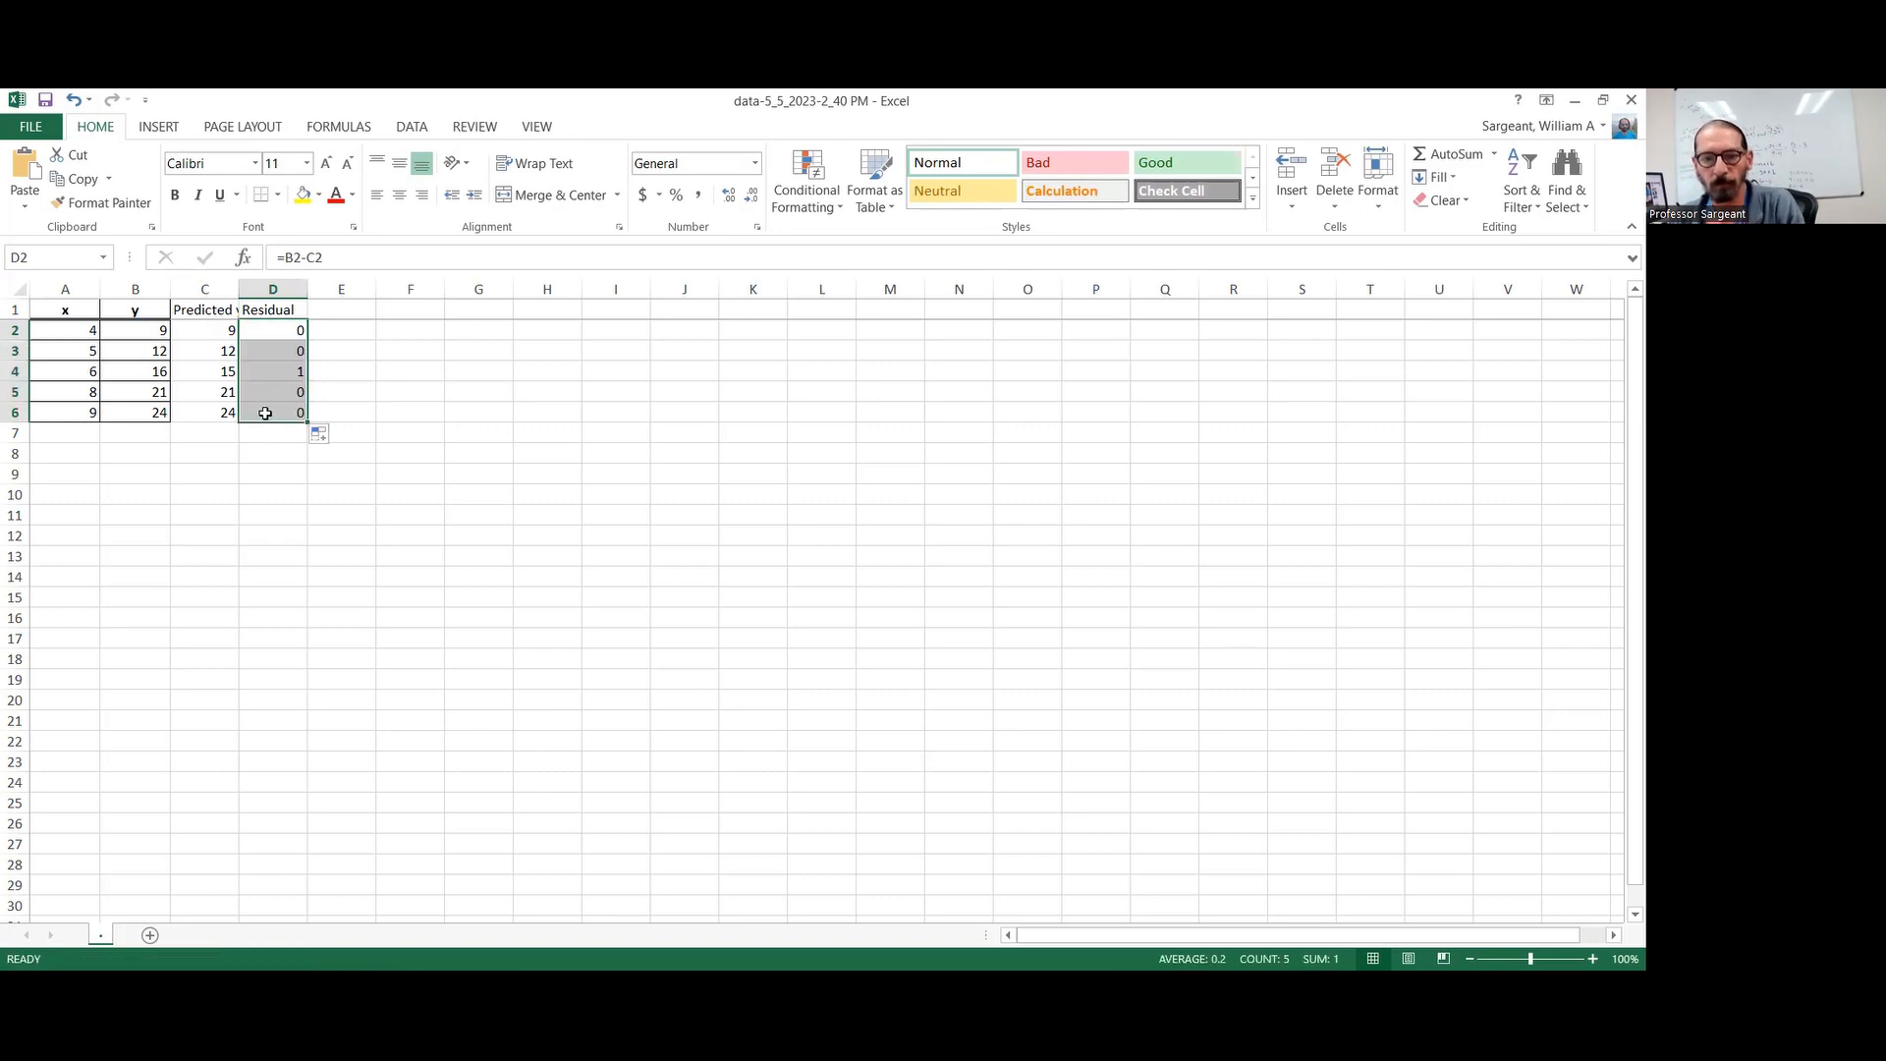
pyautogui.click(265, 414)
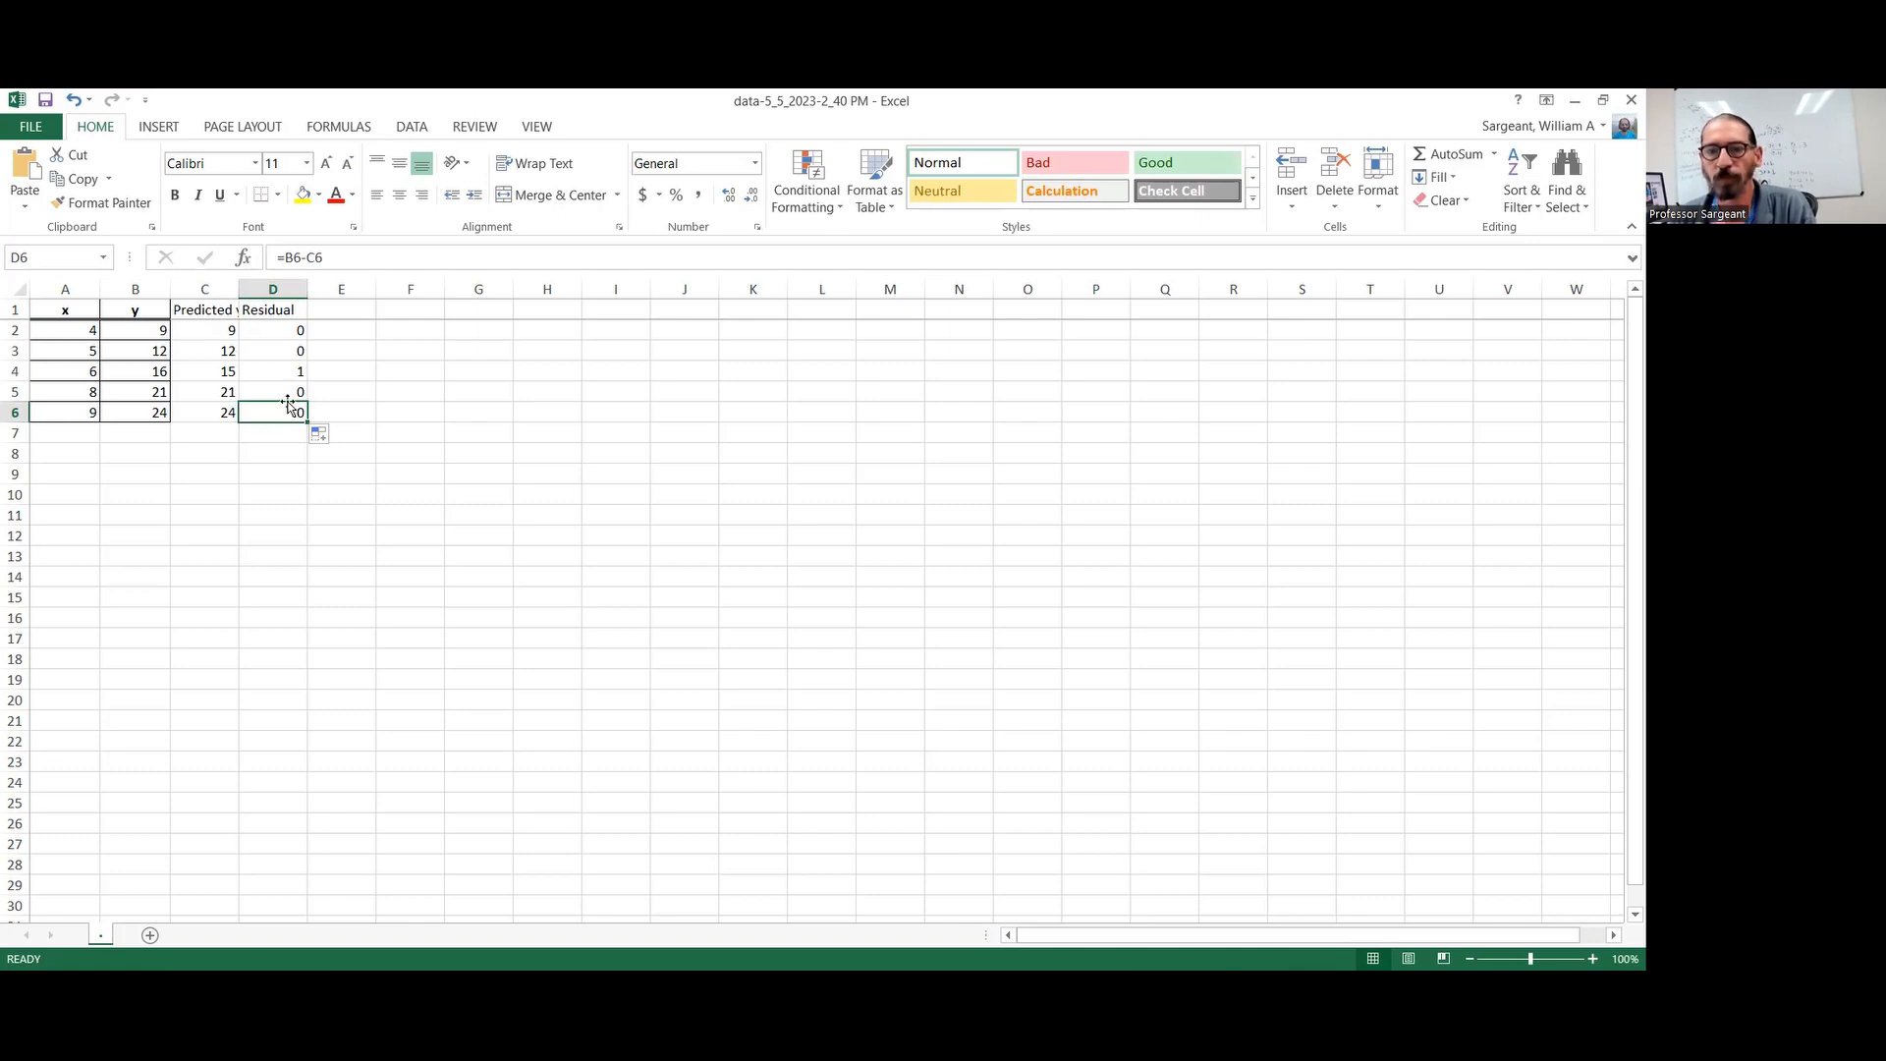
pyautogui.click(279, 374)
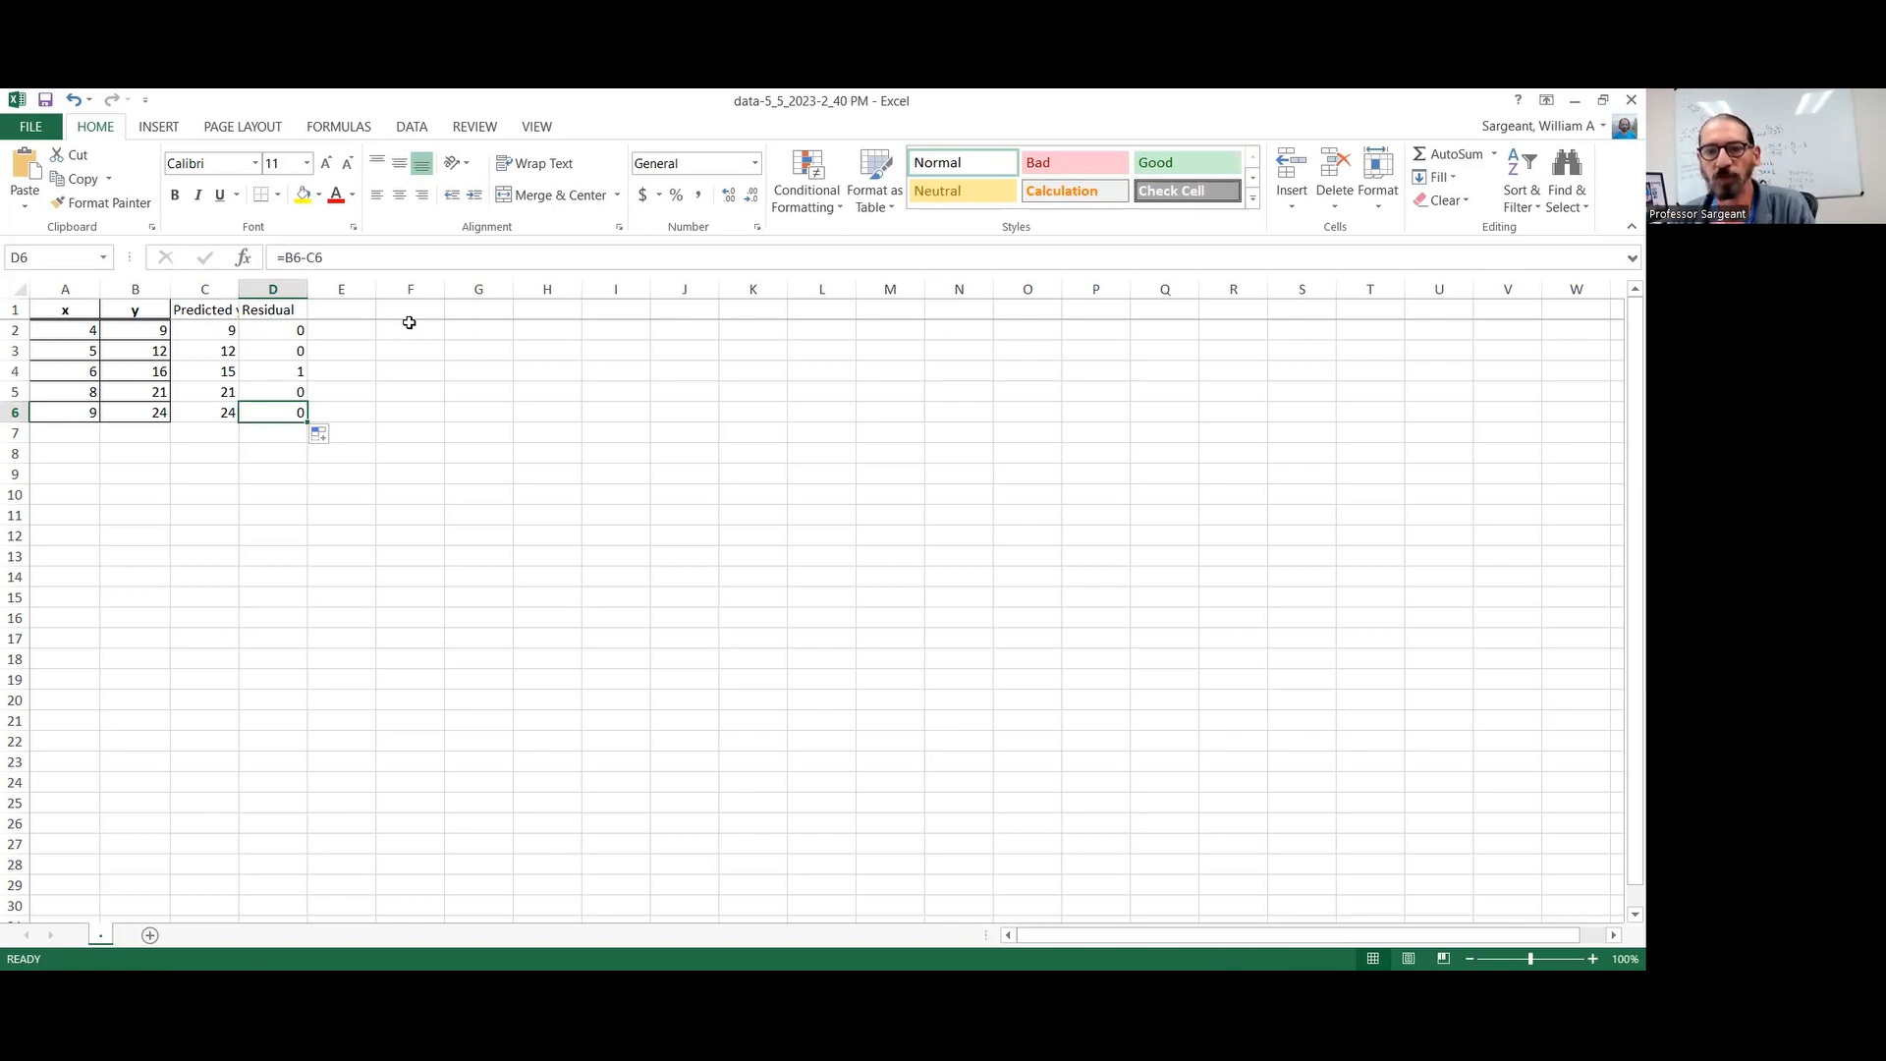
# Enter the header "Residual Squared" in cell E1 and widen column E to fit it
pyautogui.click(354, 311)
pyautogui.doubleClick(355, 312)
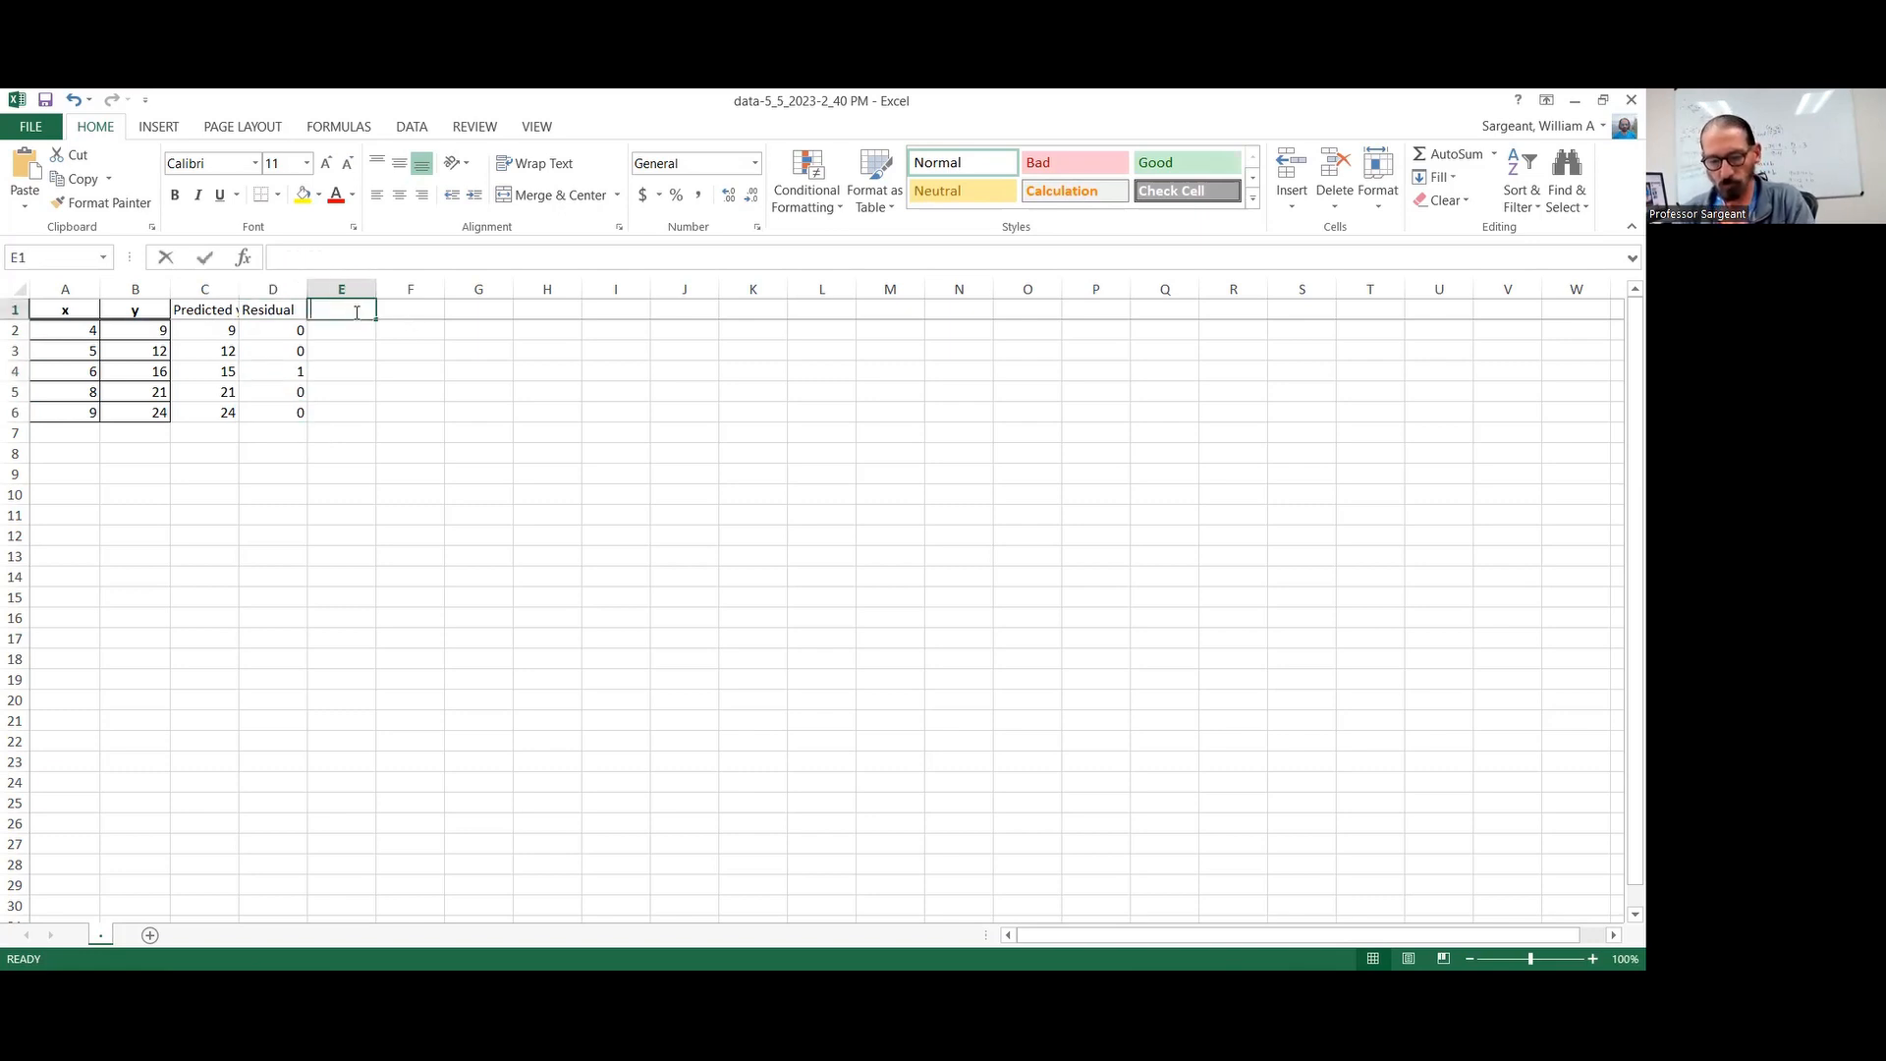
pyautogui.write('Residual S')
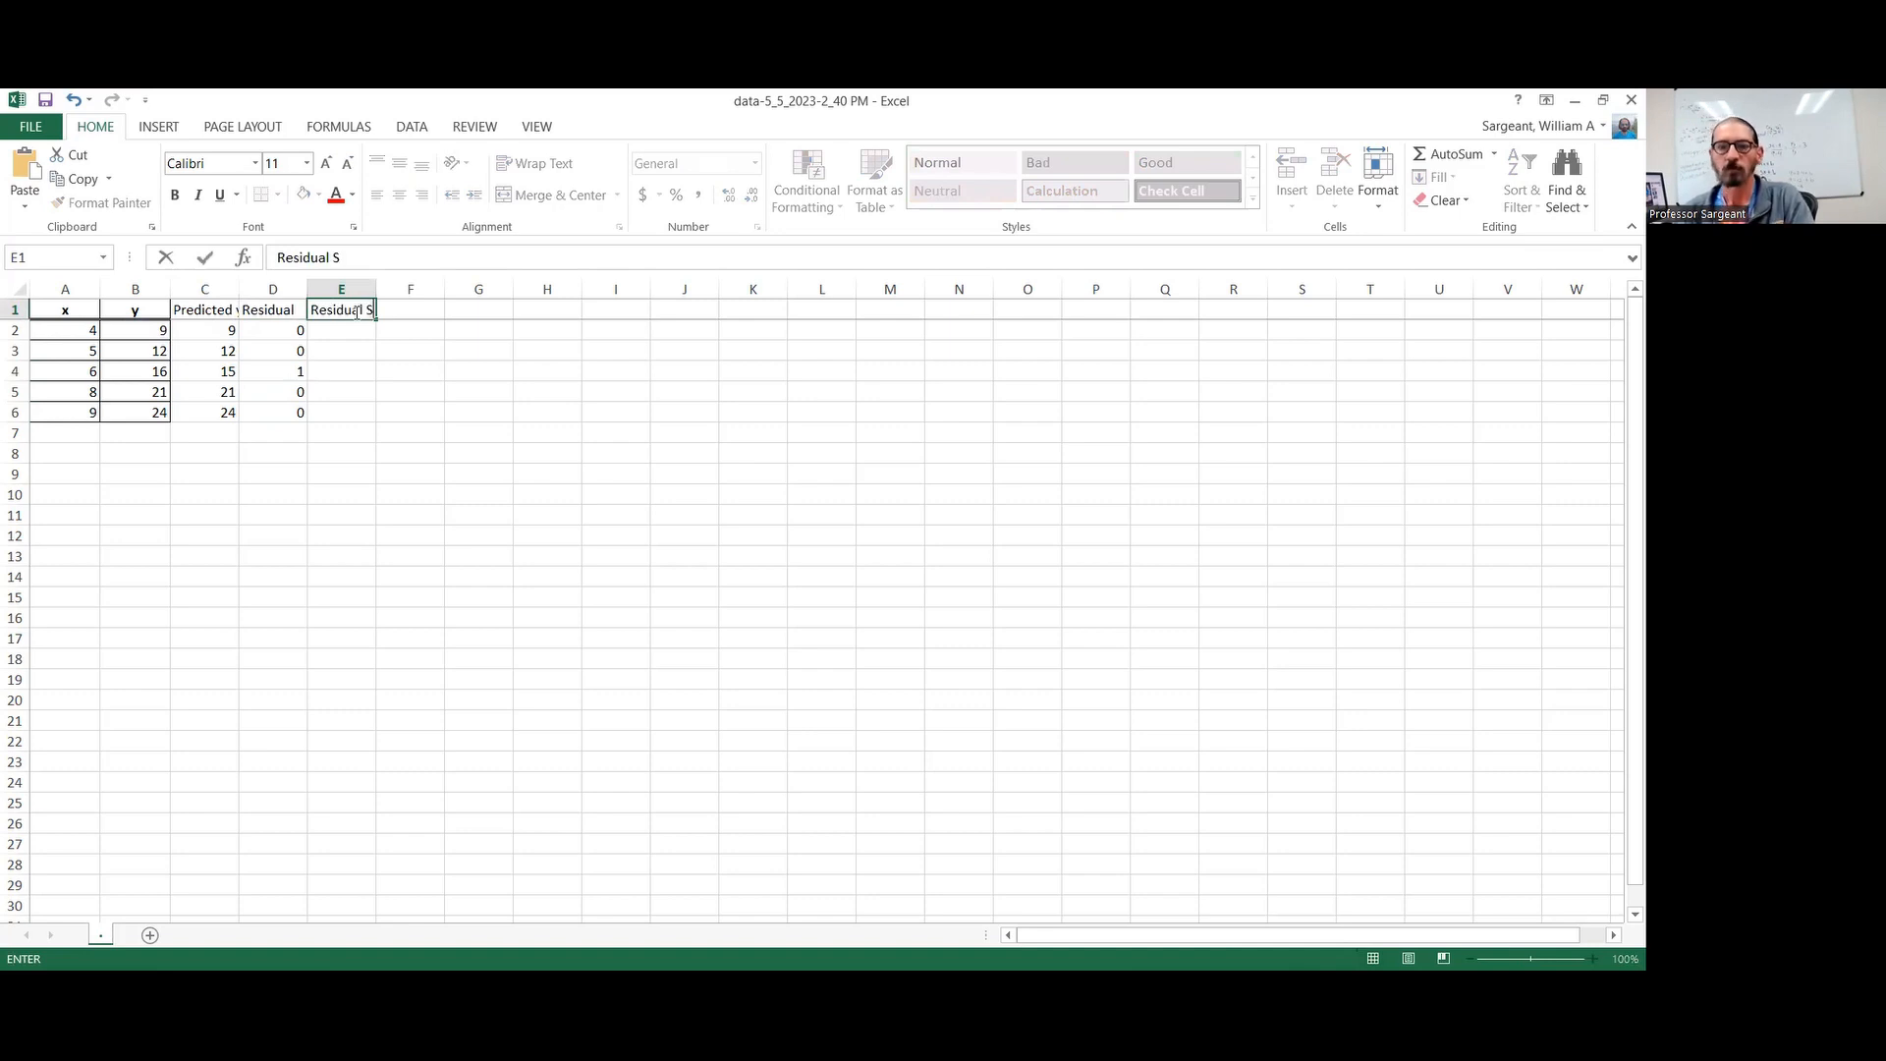
pyautogui.write('quared')
pyautogui.press('Return')
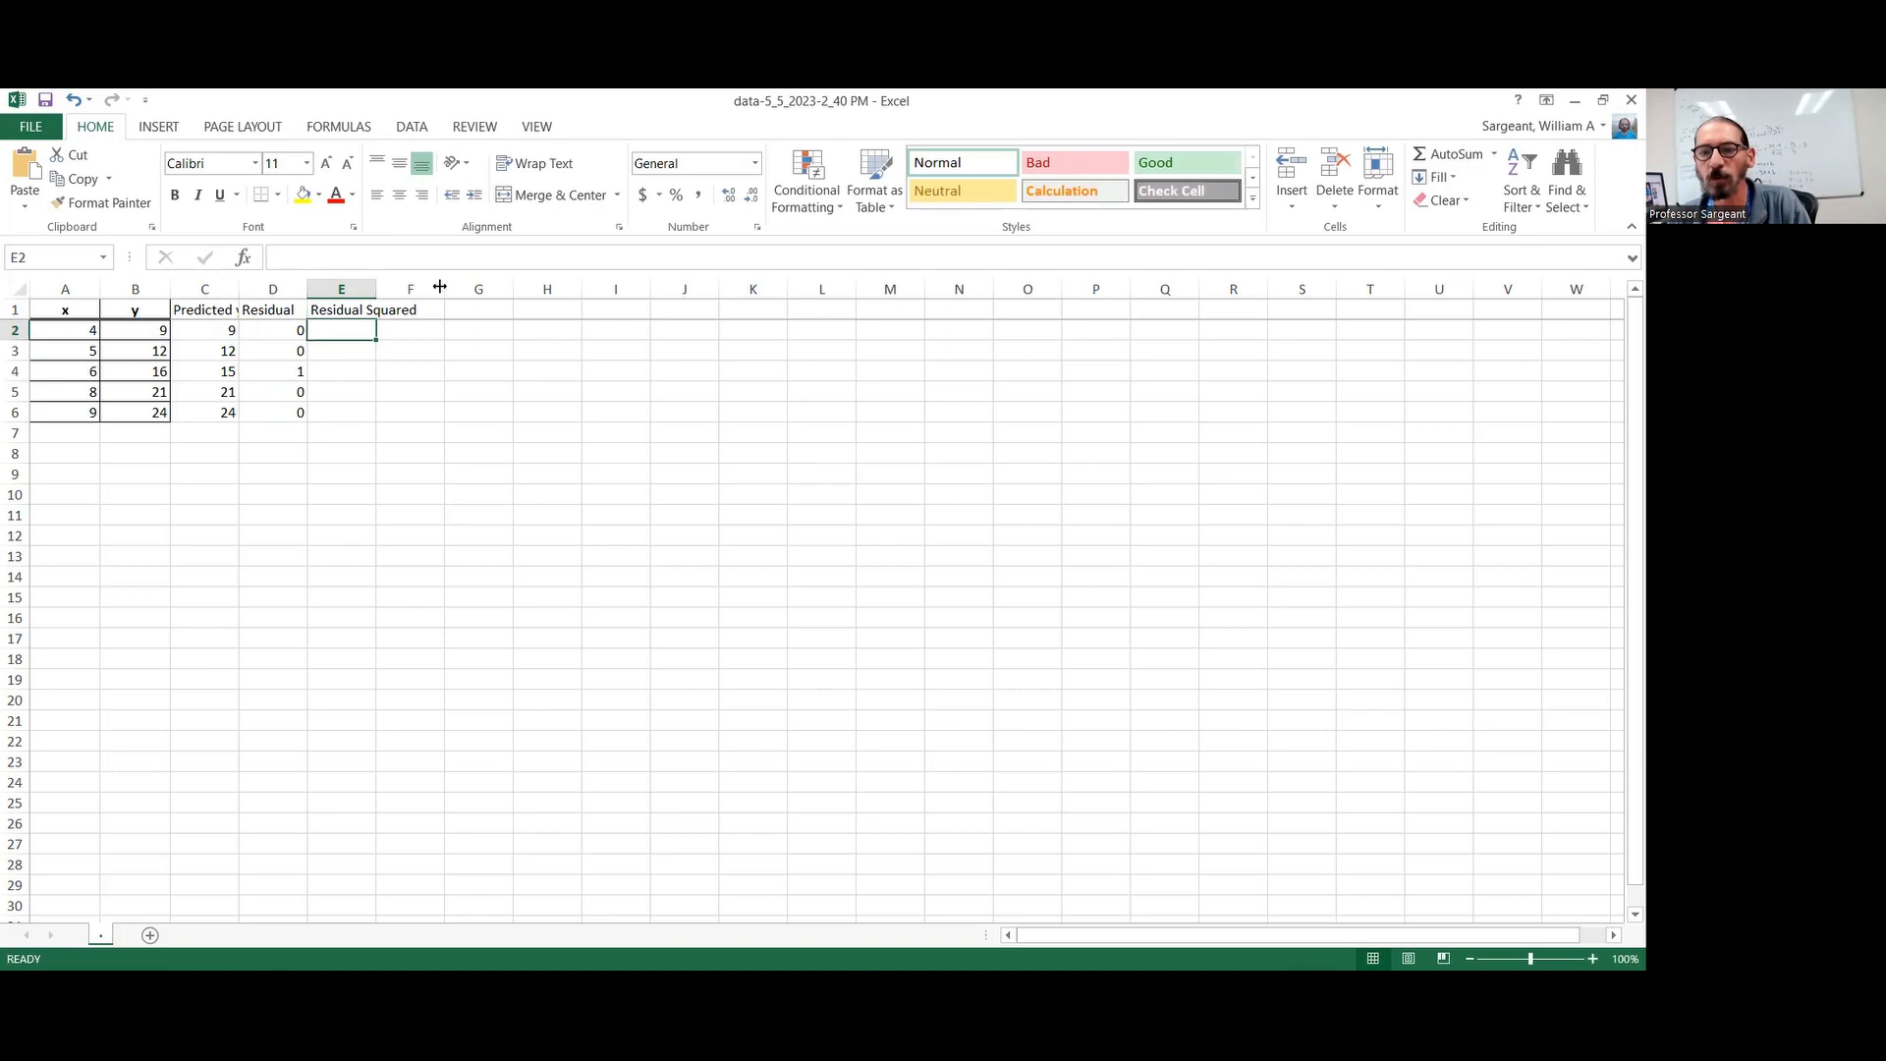
pyautogui.moveTo(375, 288); pyautogui.dragTo(443, 288)
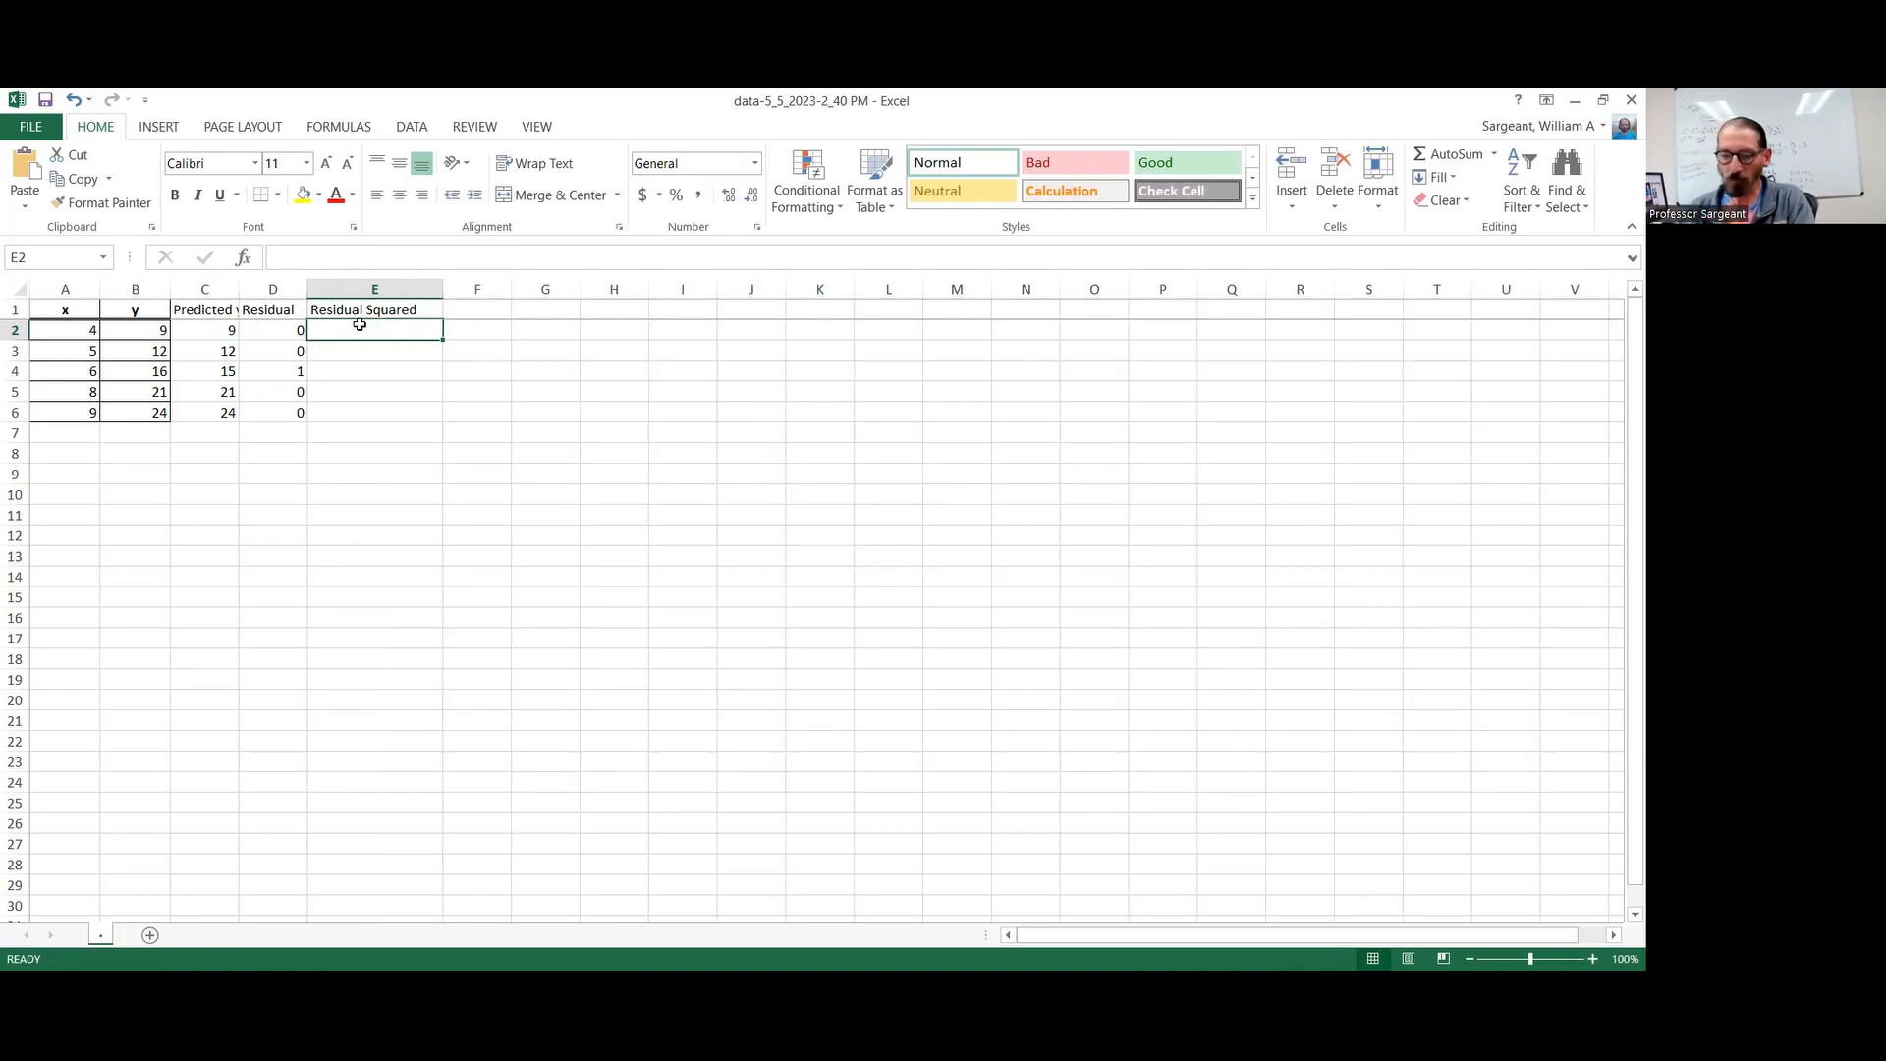
# Square the residuals with =D2^2 in E2 and fill the formula down to E6
pyautogui.write('=')
pyautogui.click(291, 328)
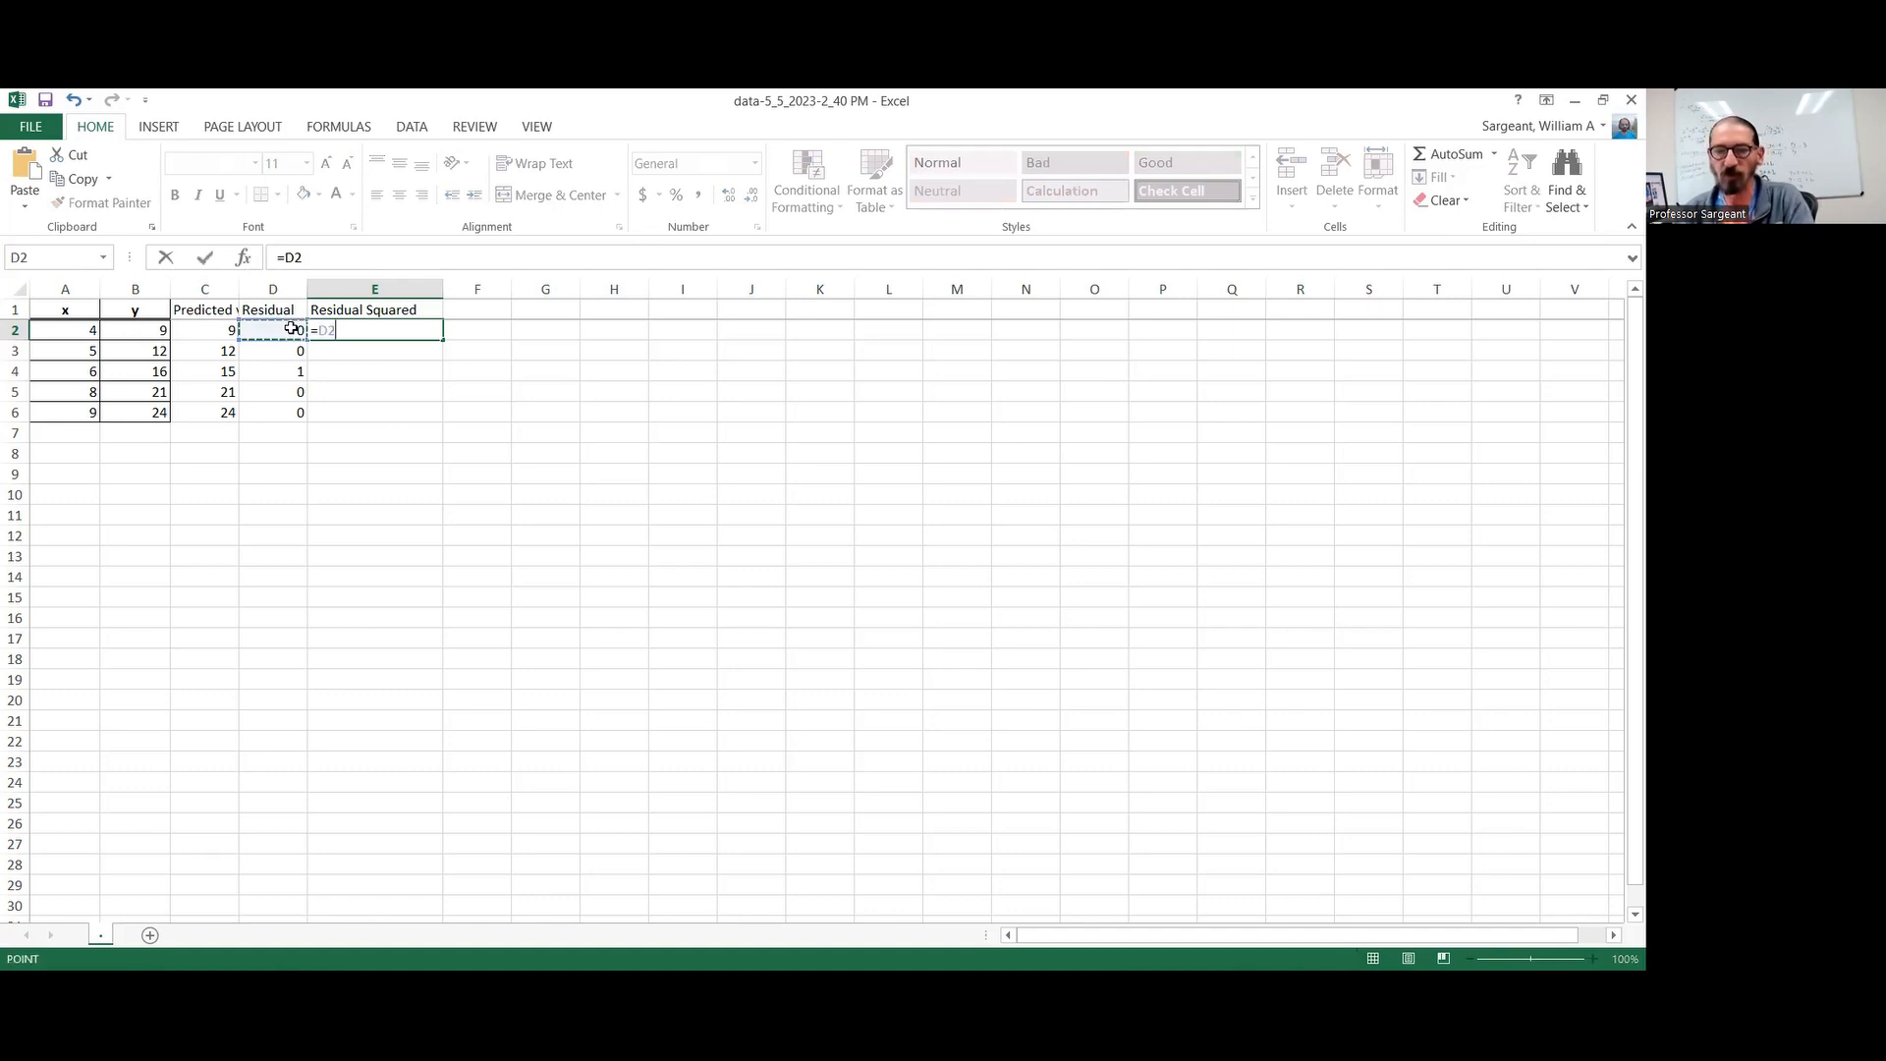
pyautogui.write('^')
pyautogui.write('2')
pyautogui.press('Return')
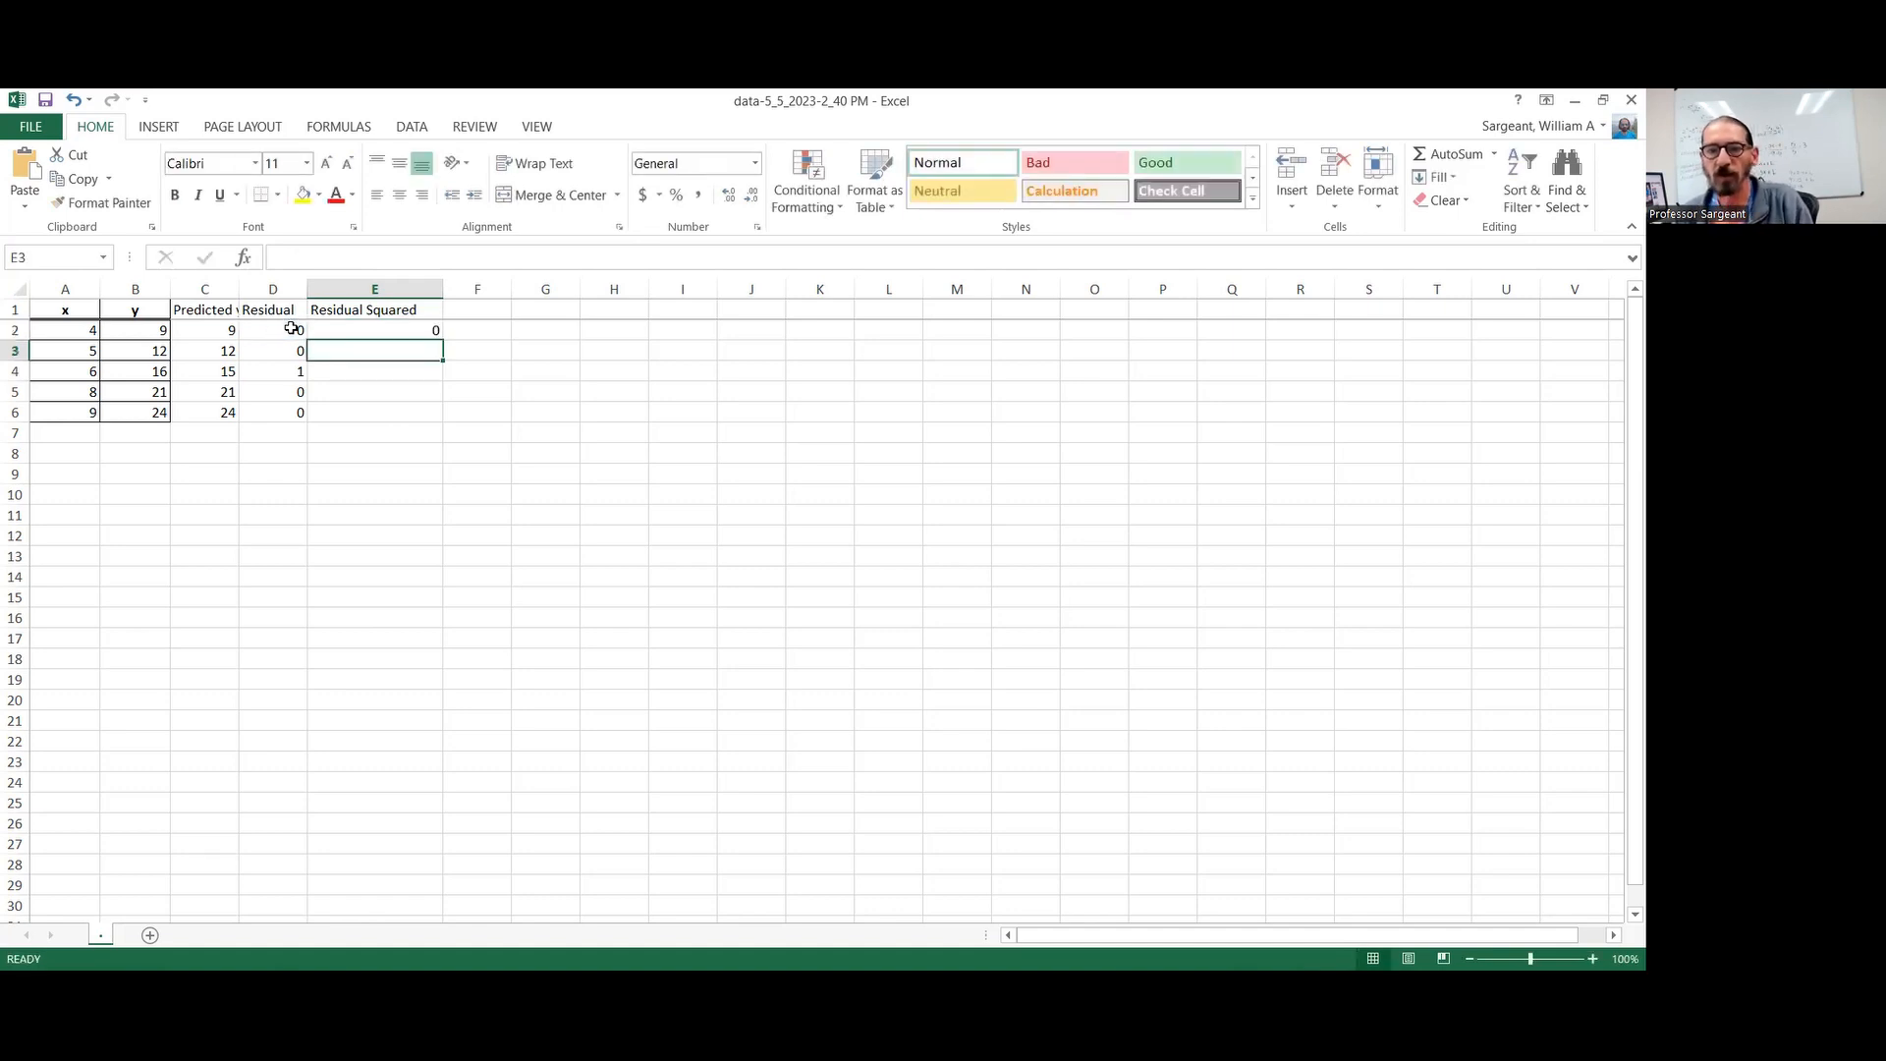
pyautogui.click(440, 335)
pyautogui.moveTo(432, 414); pyautogui.dragTo(404, 439)
# Total the squared residuals in cell E7 with =sum(E2:E6)
pyautogui.click(408, 444)
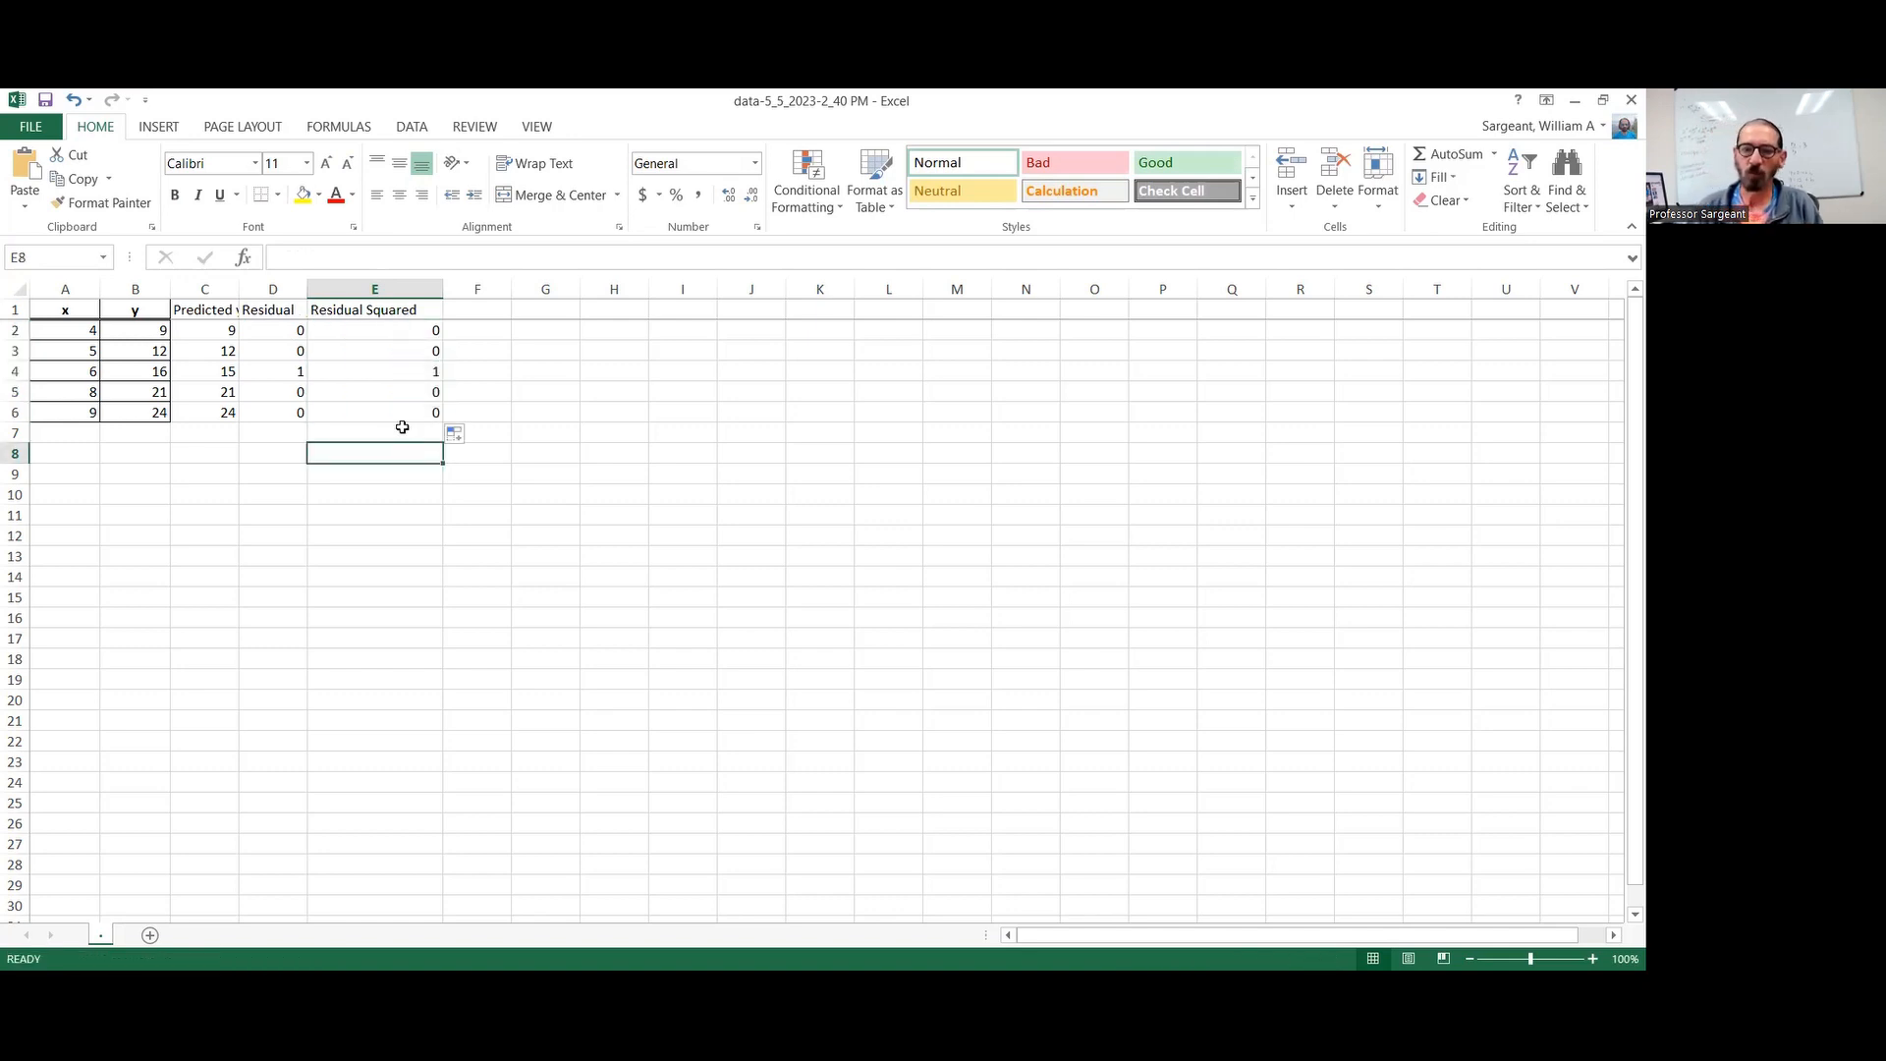
pyautogui.click(401, 427)
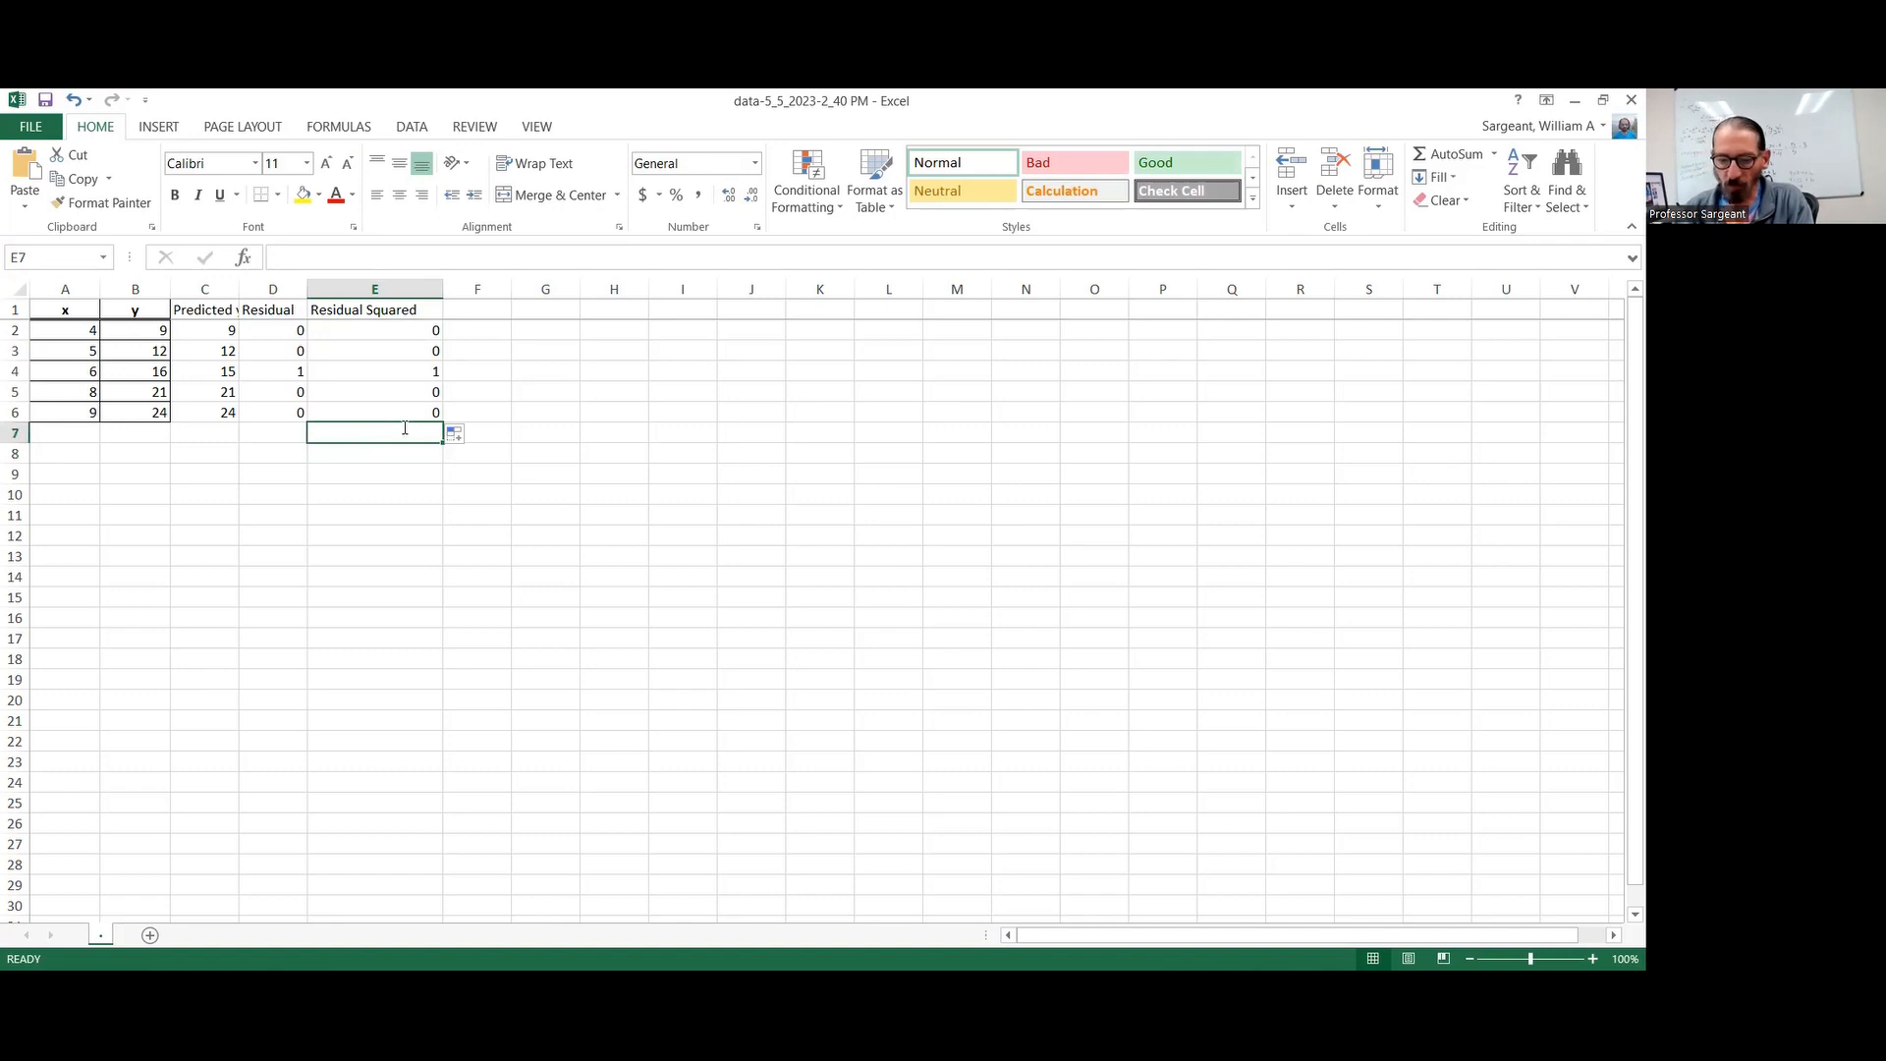
pyautogui.write('=')
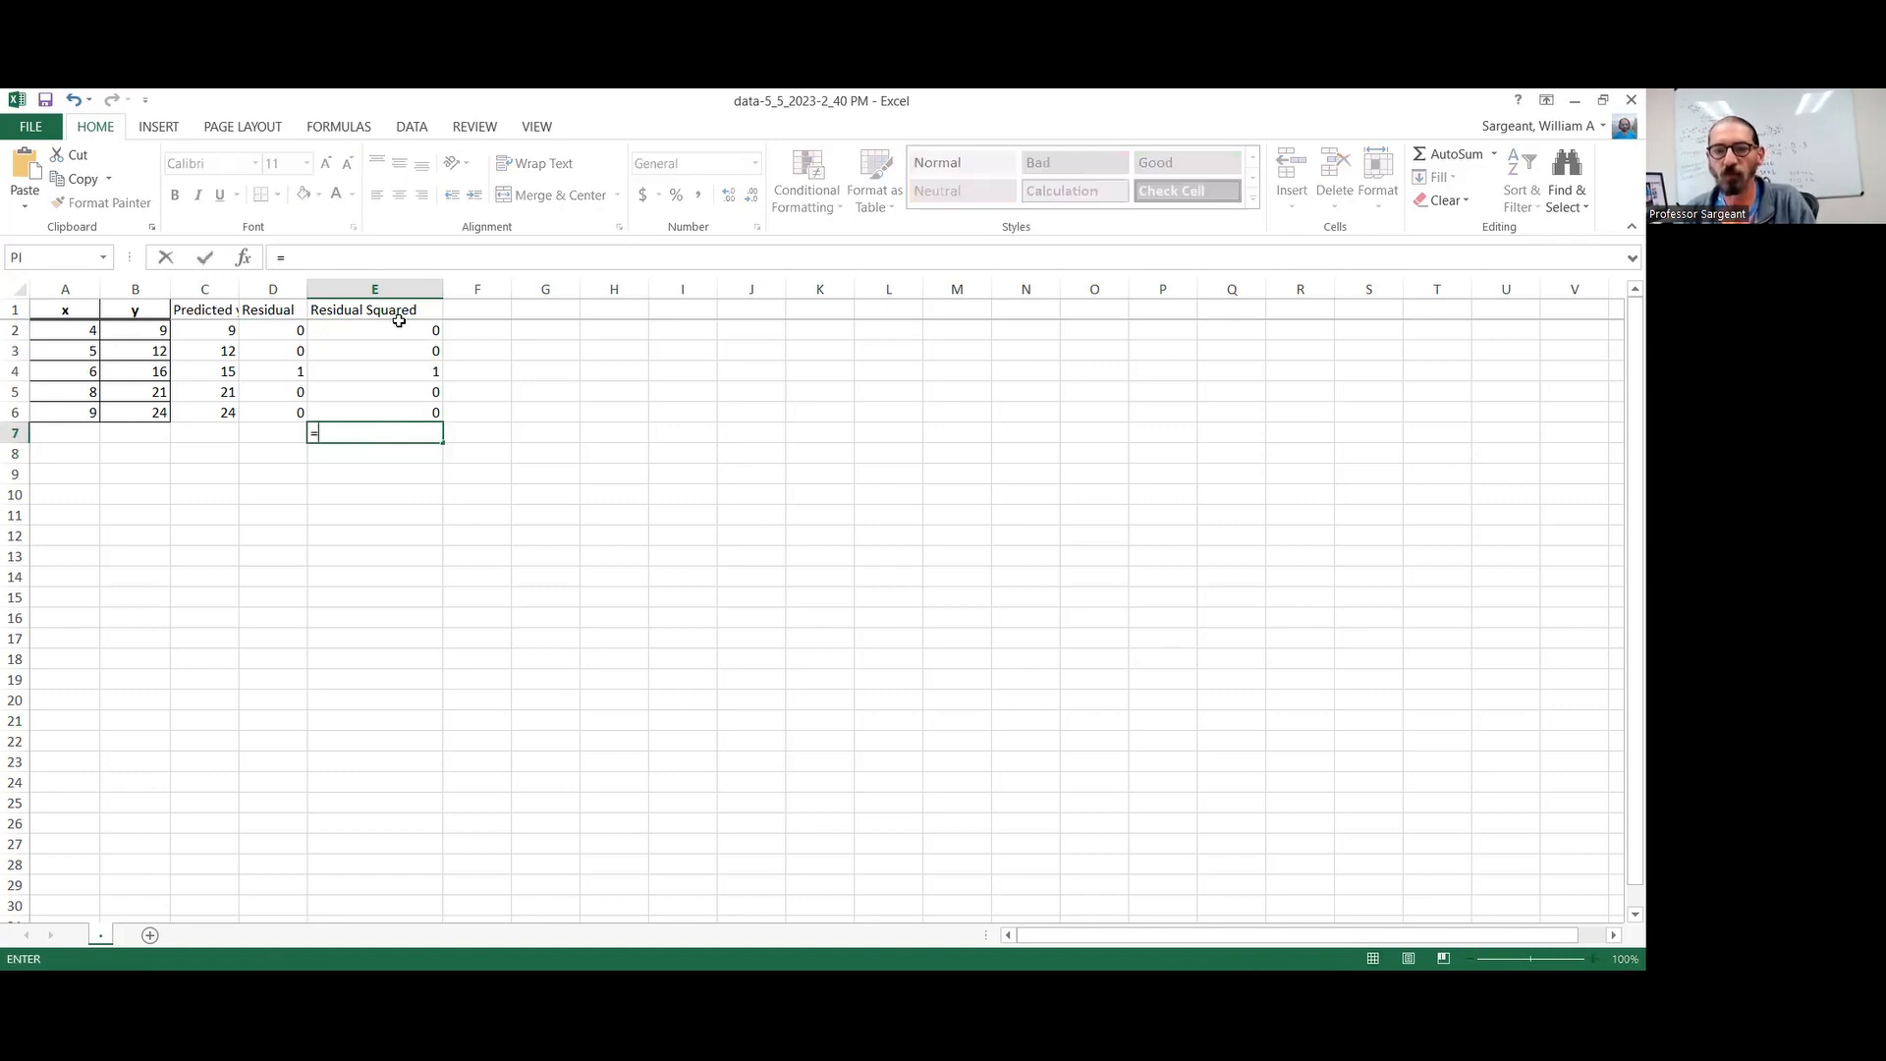
pyautogui.write('sum(')
pyautogui.click(397, 334)
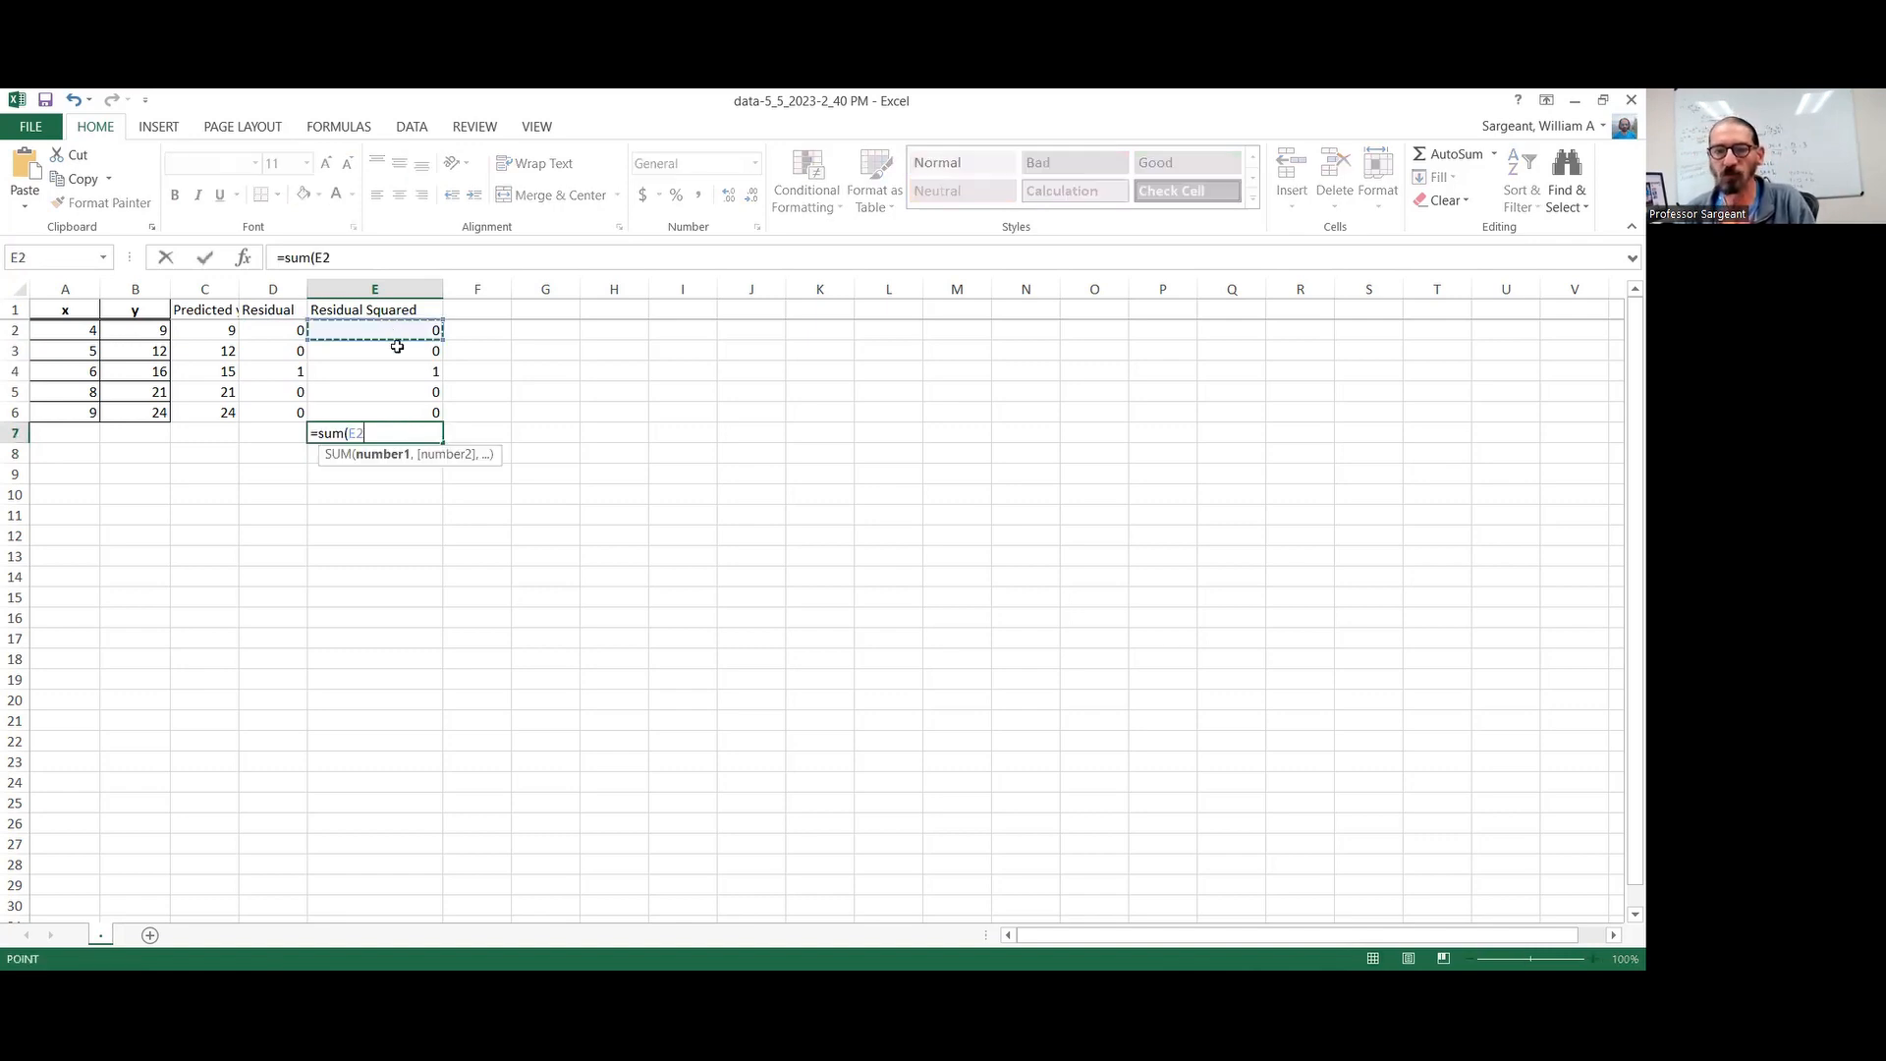
pyautogui.press('F8')
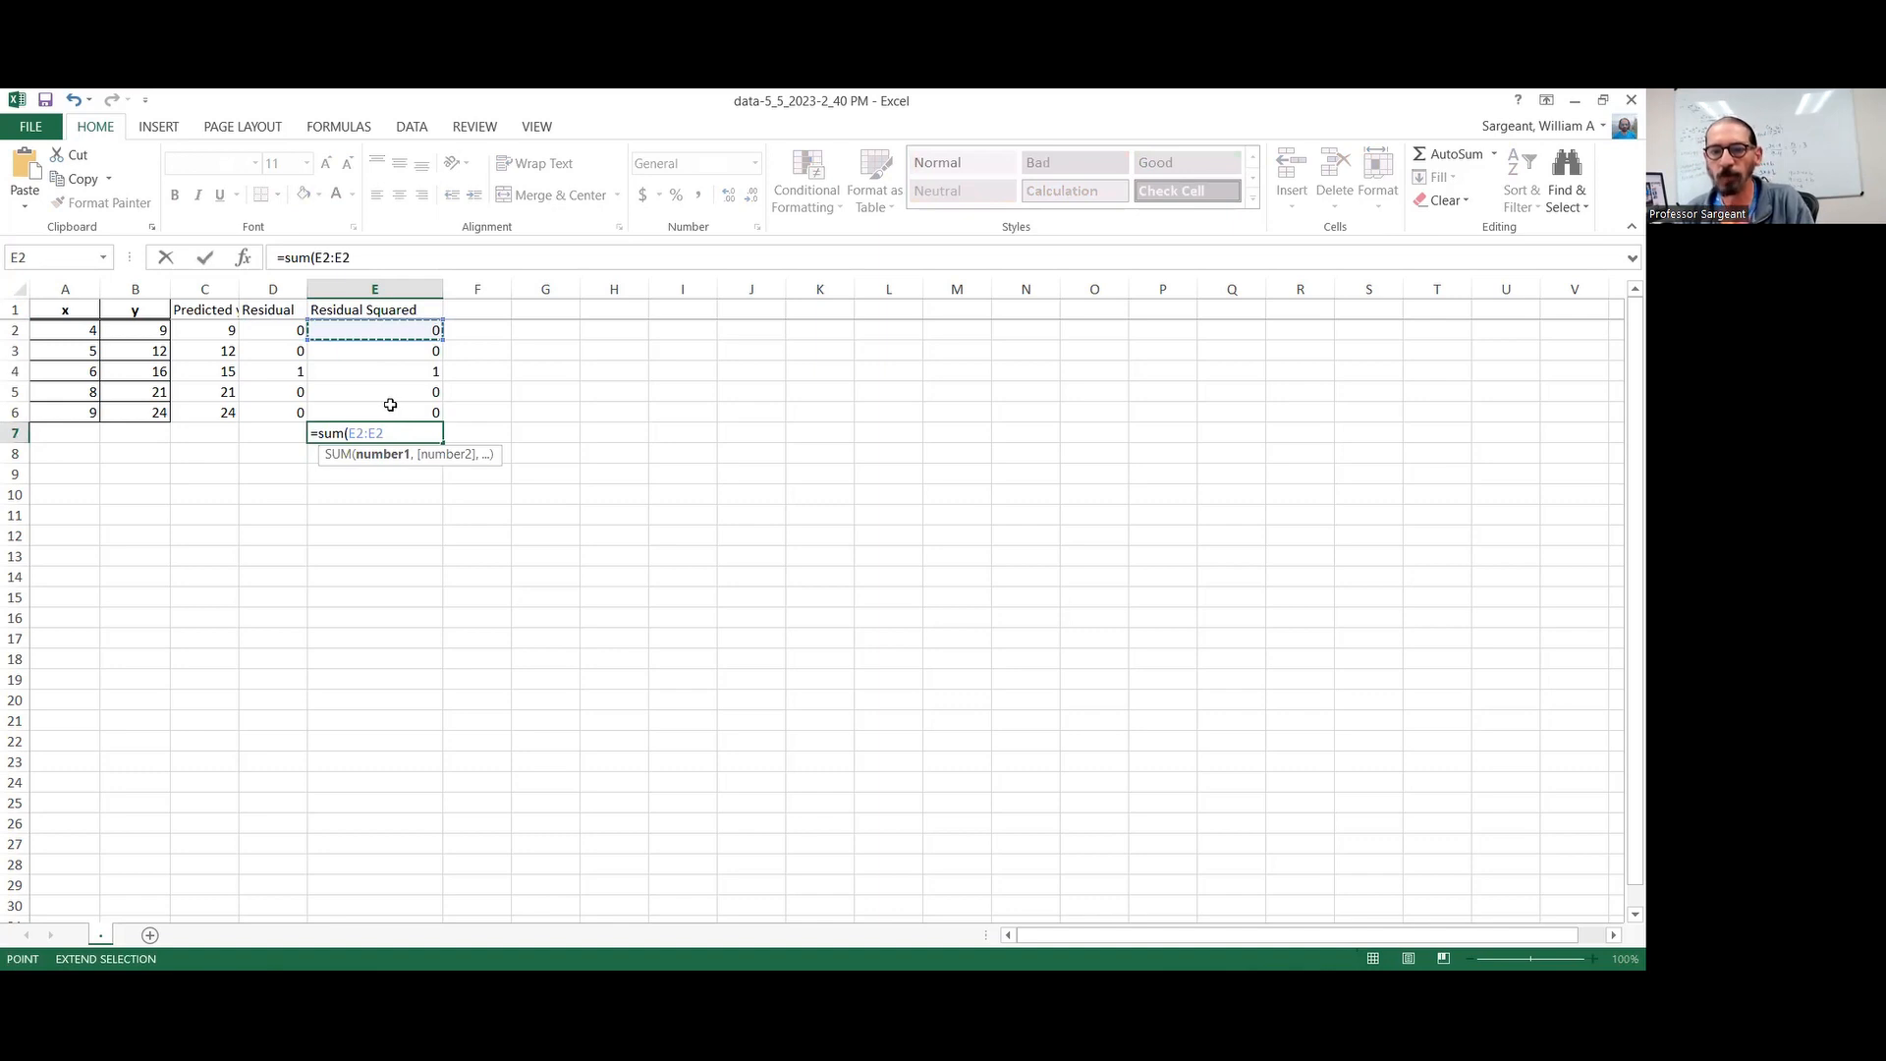
pyautogui.click(392, 412)
pyautogui.write(')')
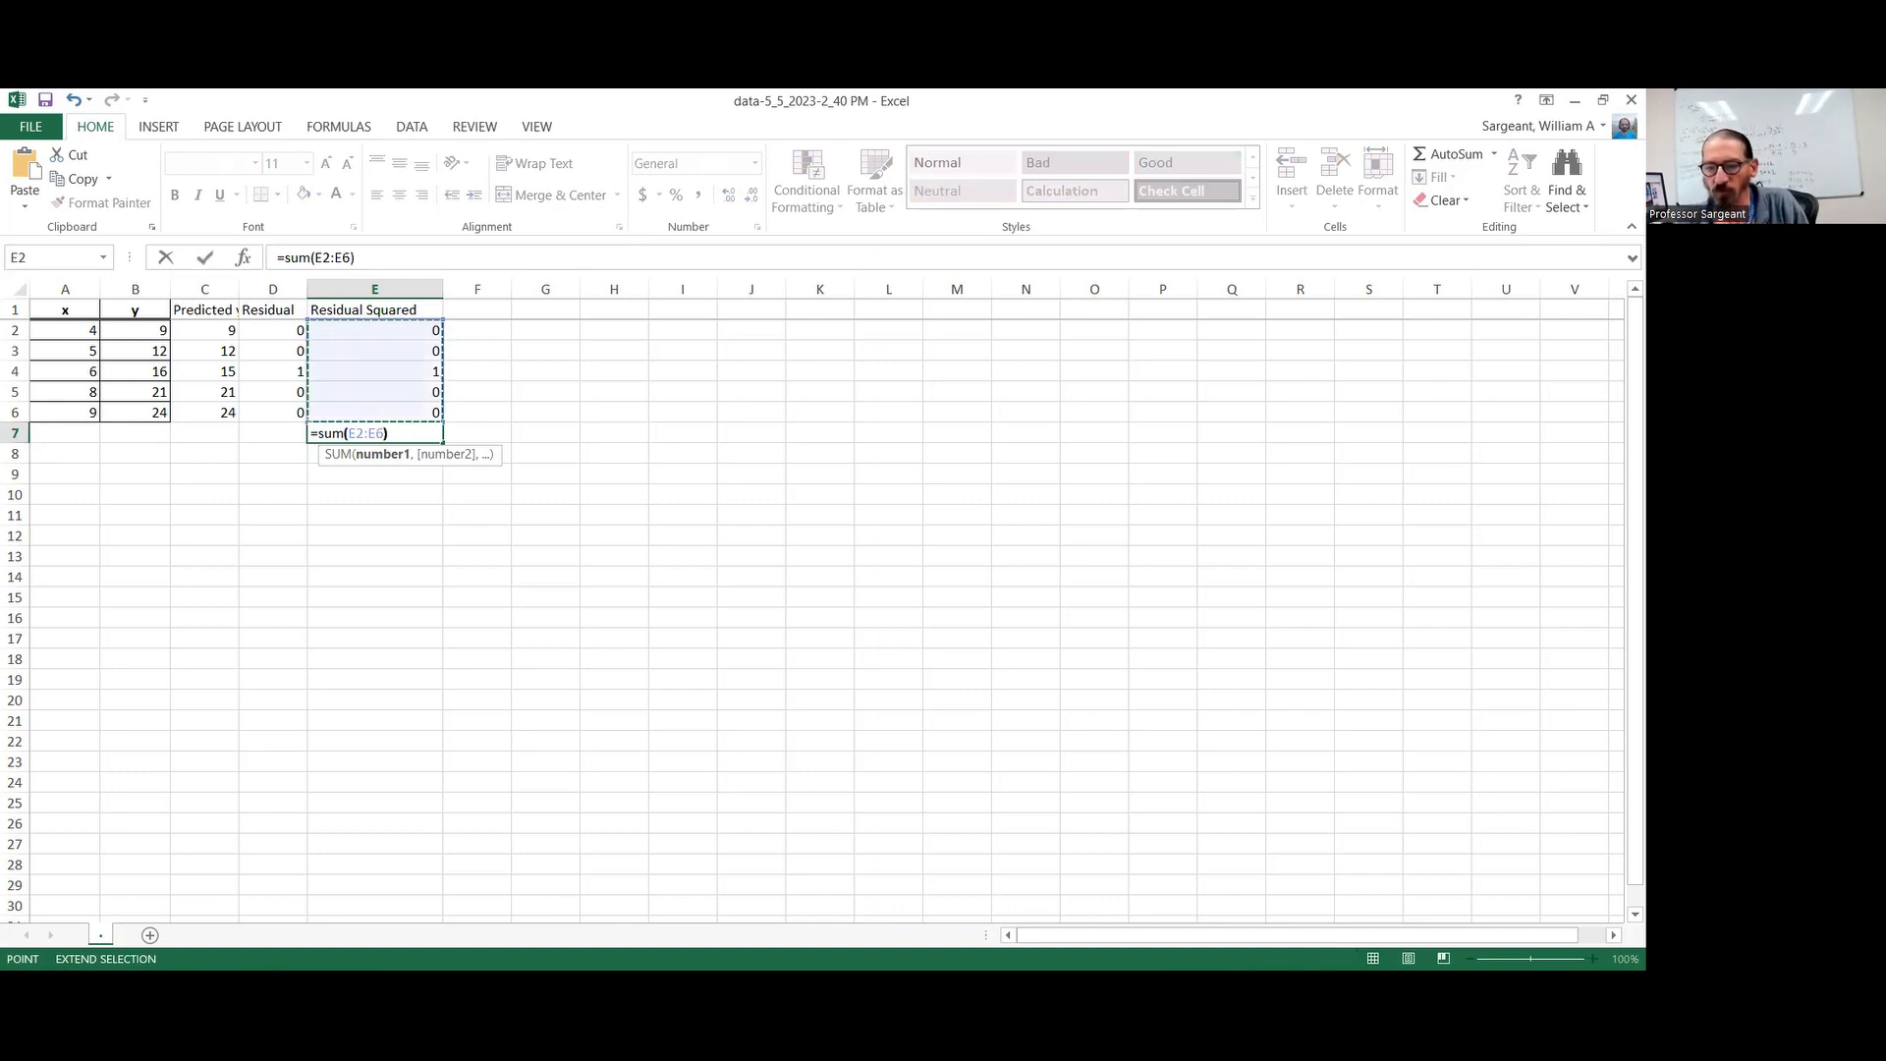
pyautogui.press('Return')
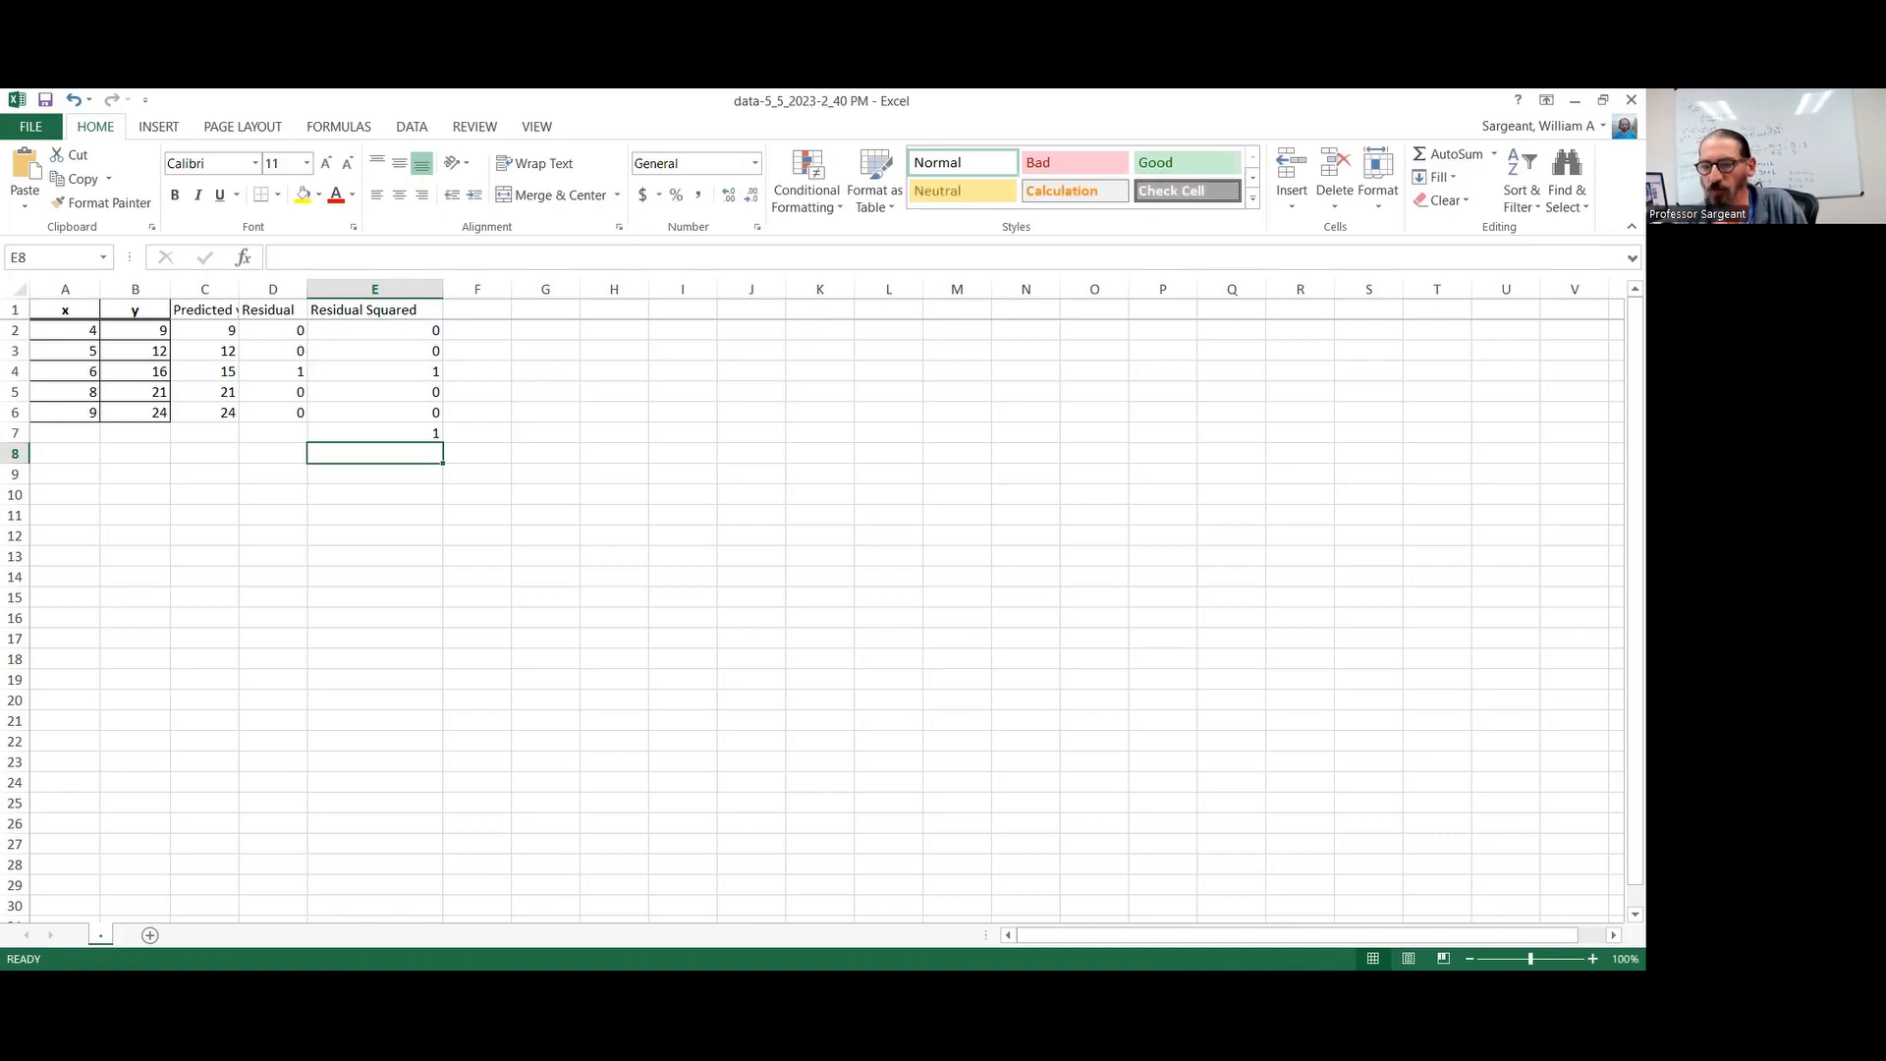
# Switch back to the MyStatLab exercise, submit 1 as the part (f) sum of squared residuals, and dismiss the feedback
pyautogui.hotkey('alt', 'Tab')
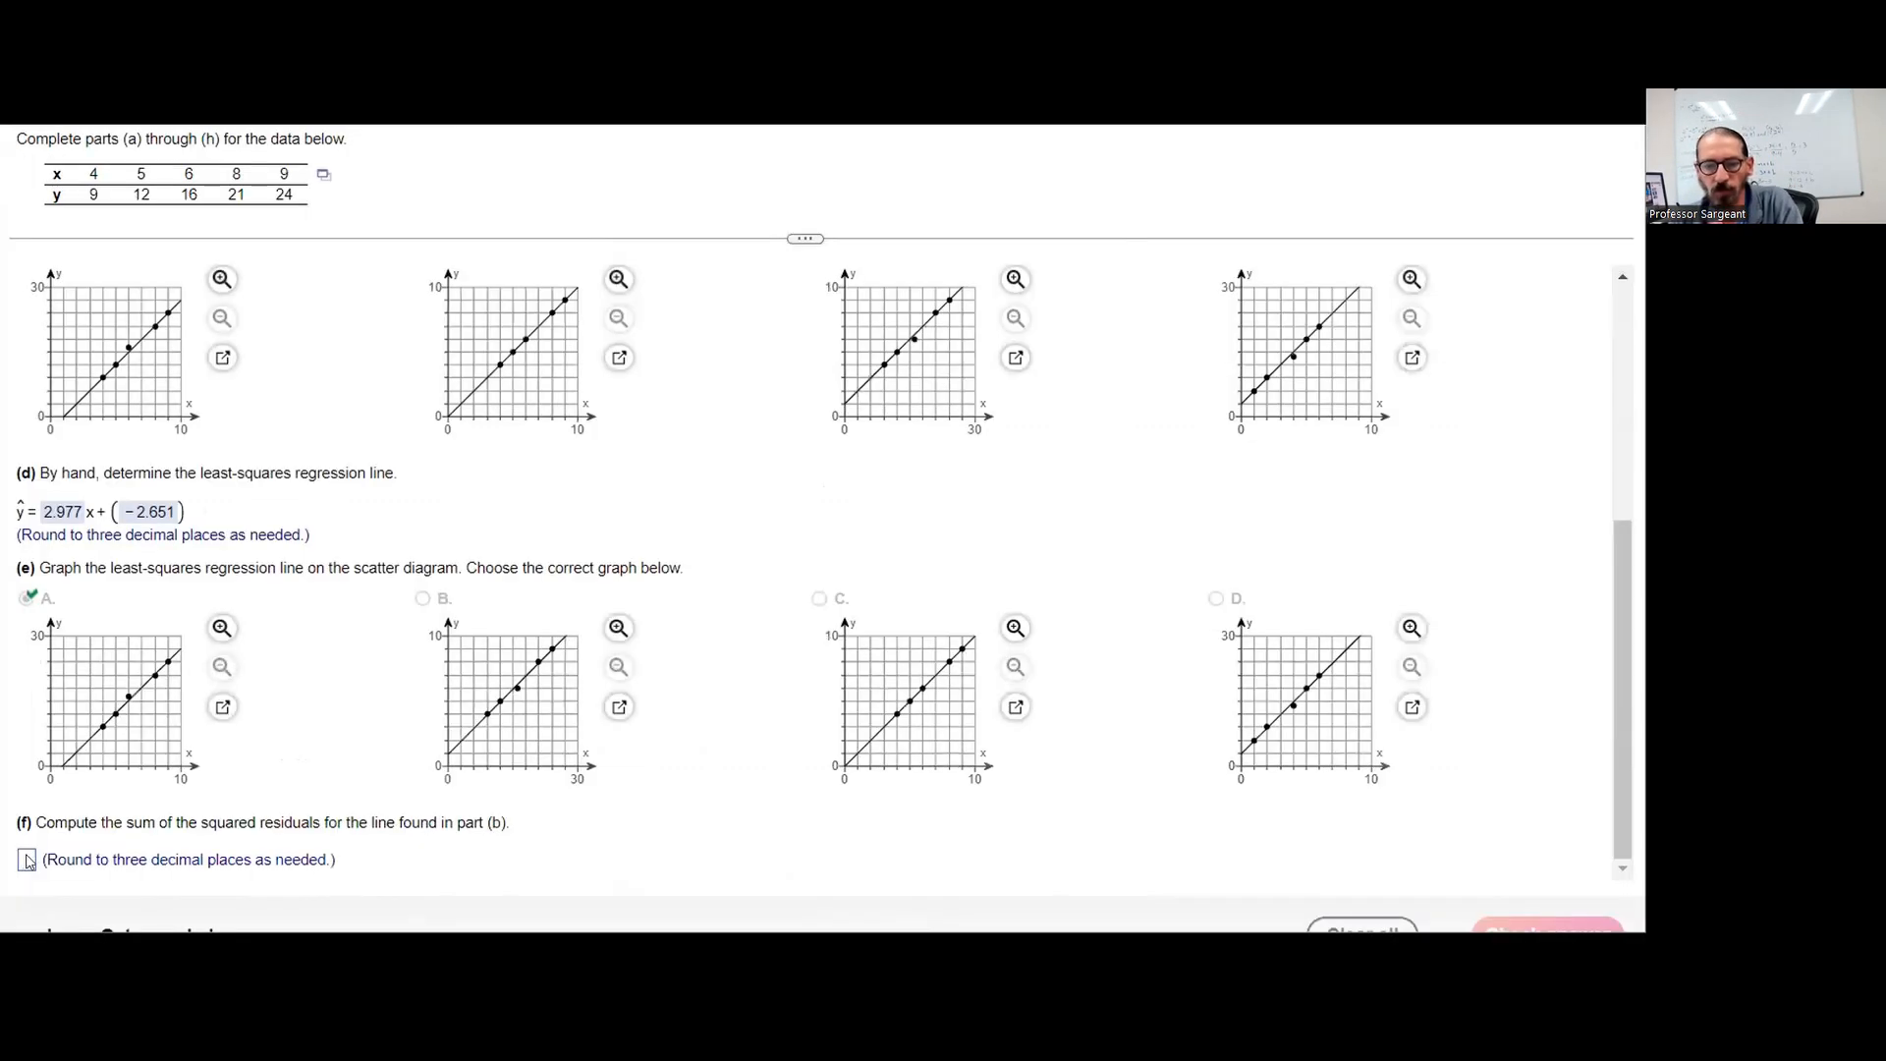
pyautogui.click(28, 861)
pyautogui.write('1')
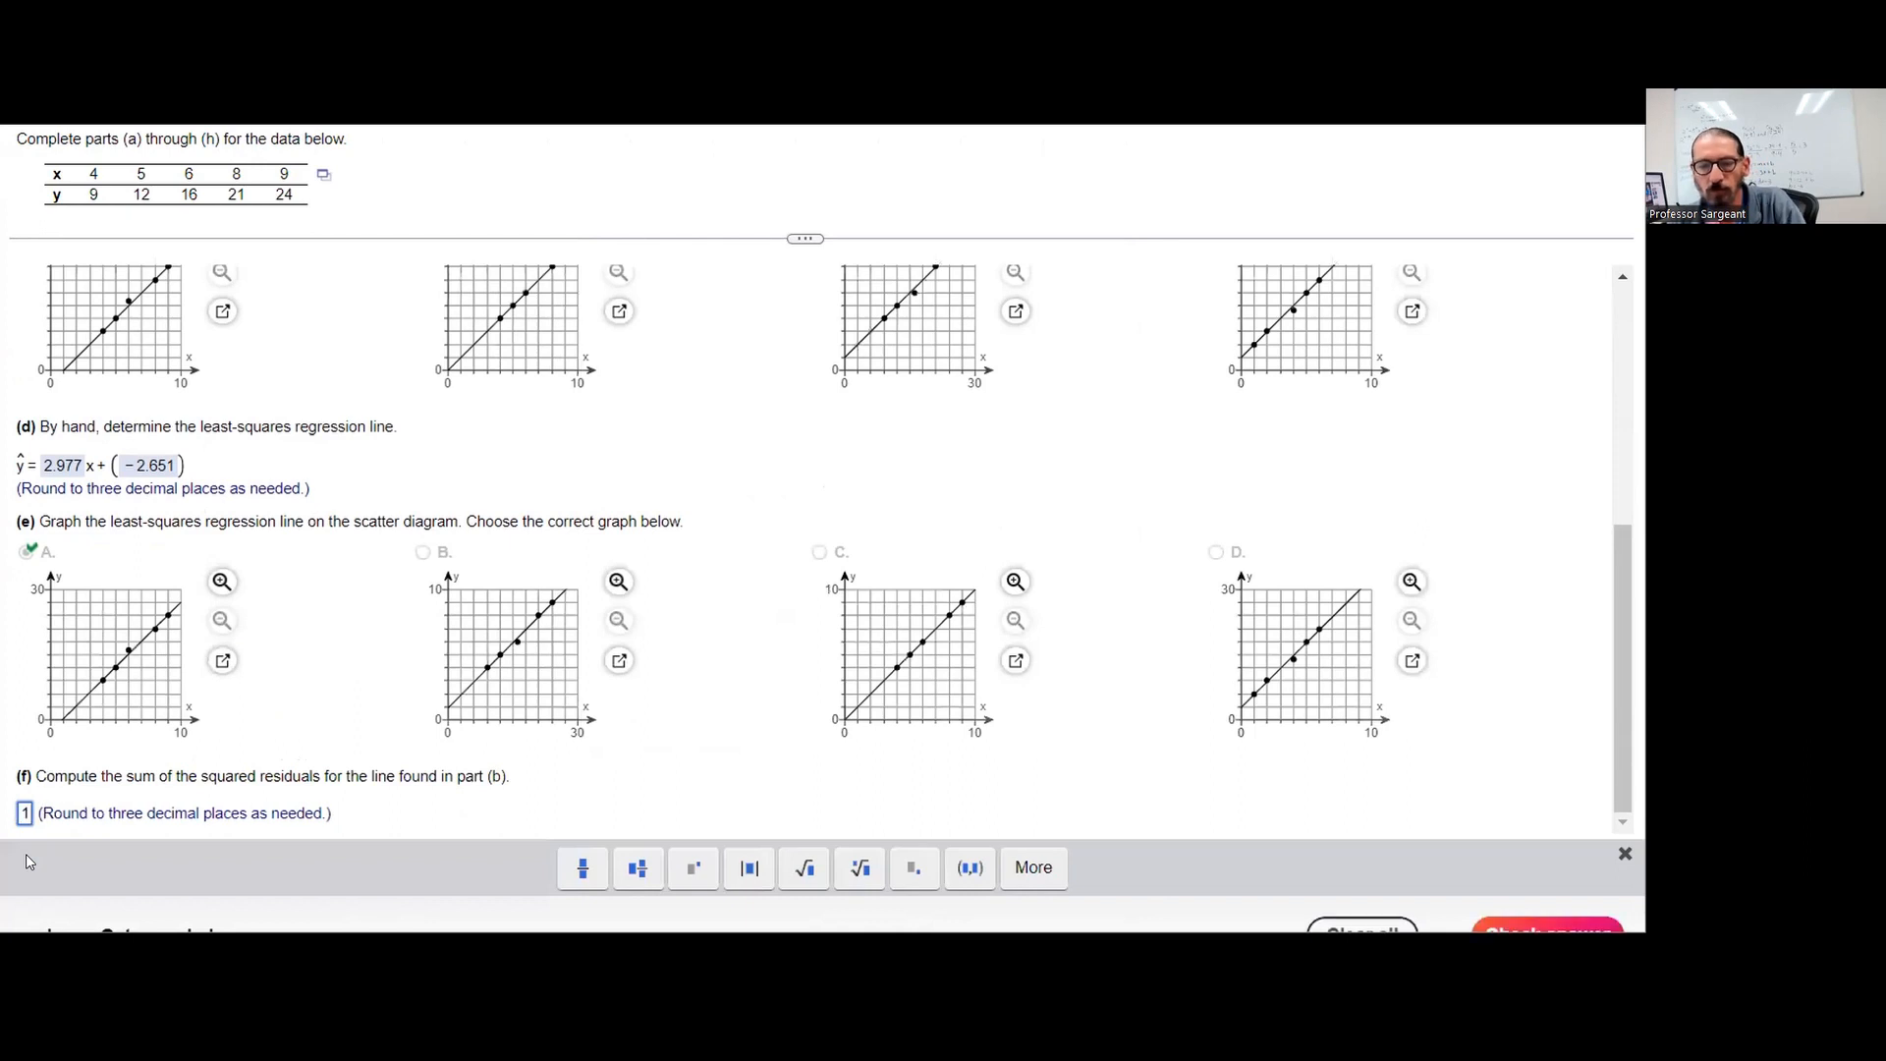
pyautogui.press('Return')
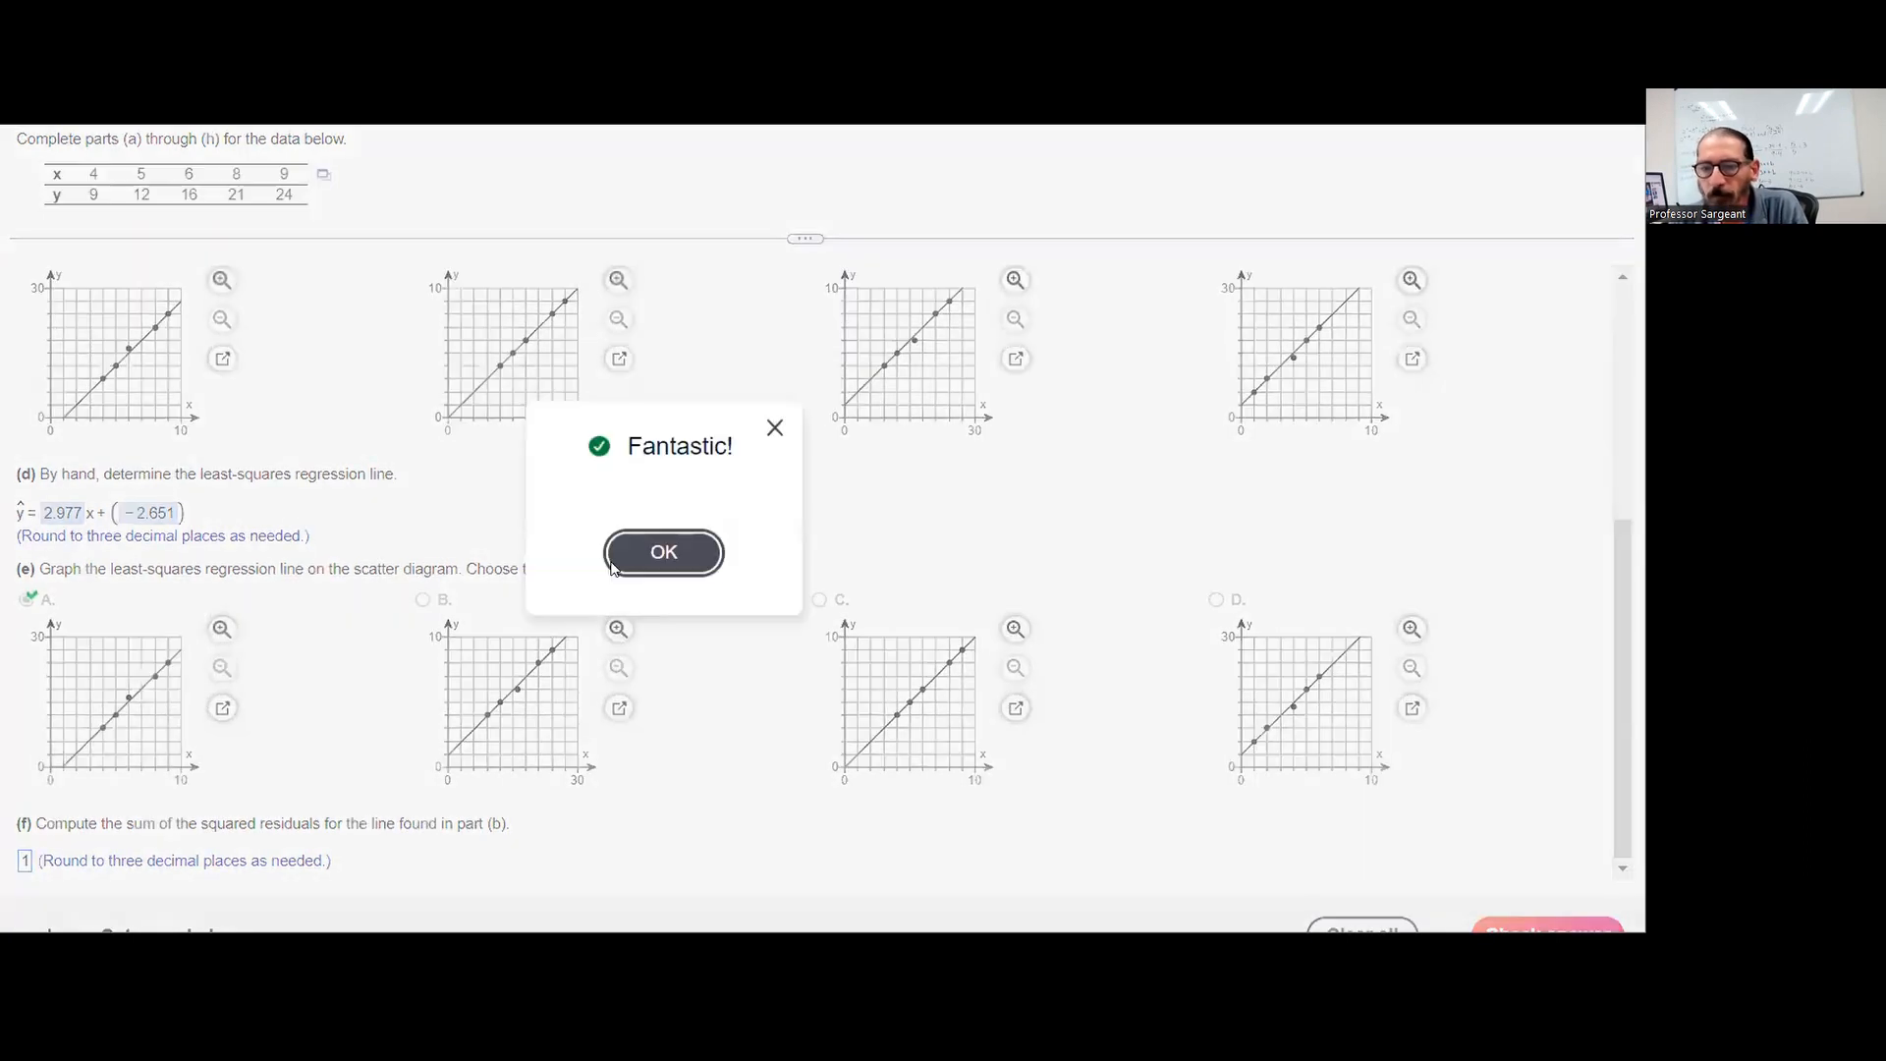
pyautogui.click(688, 551)
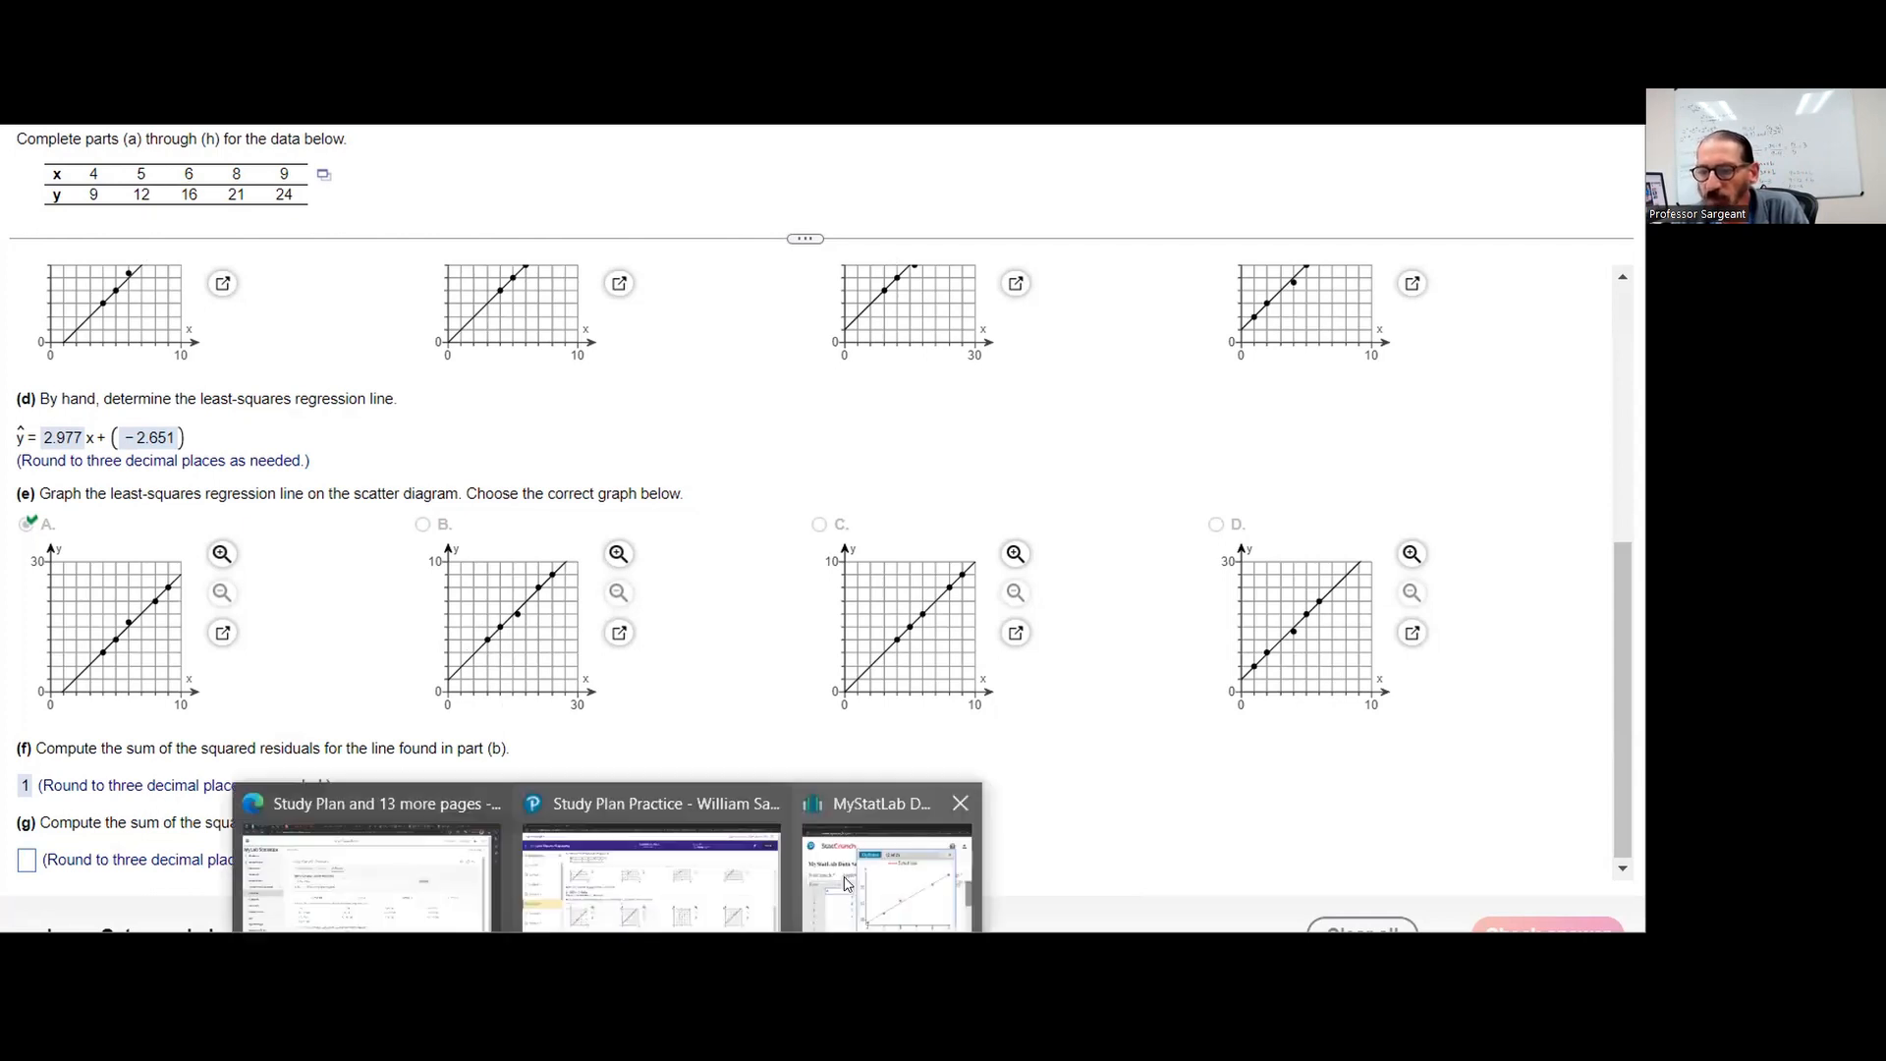
# Switch to StatCrunch and copy the expression -2.6511628 + 2.9767442 x from the simple linear regression results
pyautogui.click(846, 882)
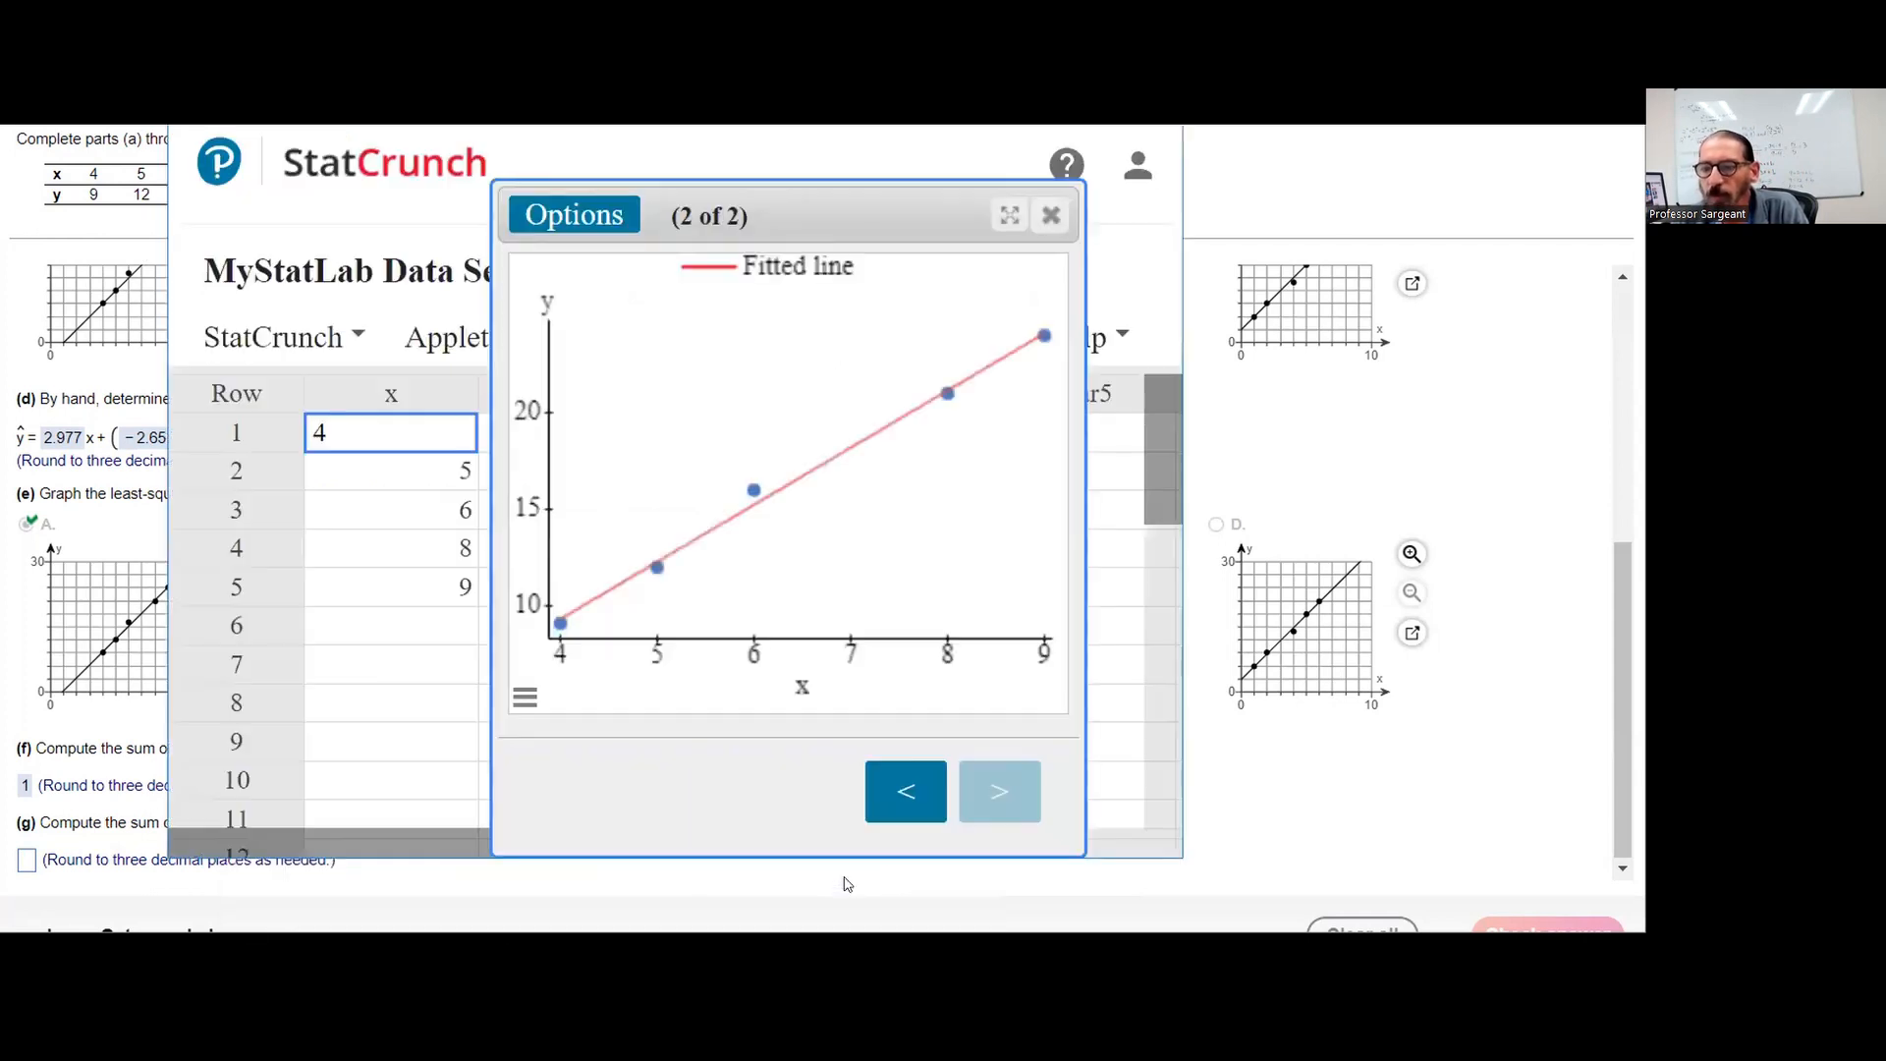
pyautogui.click(889, 786)
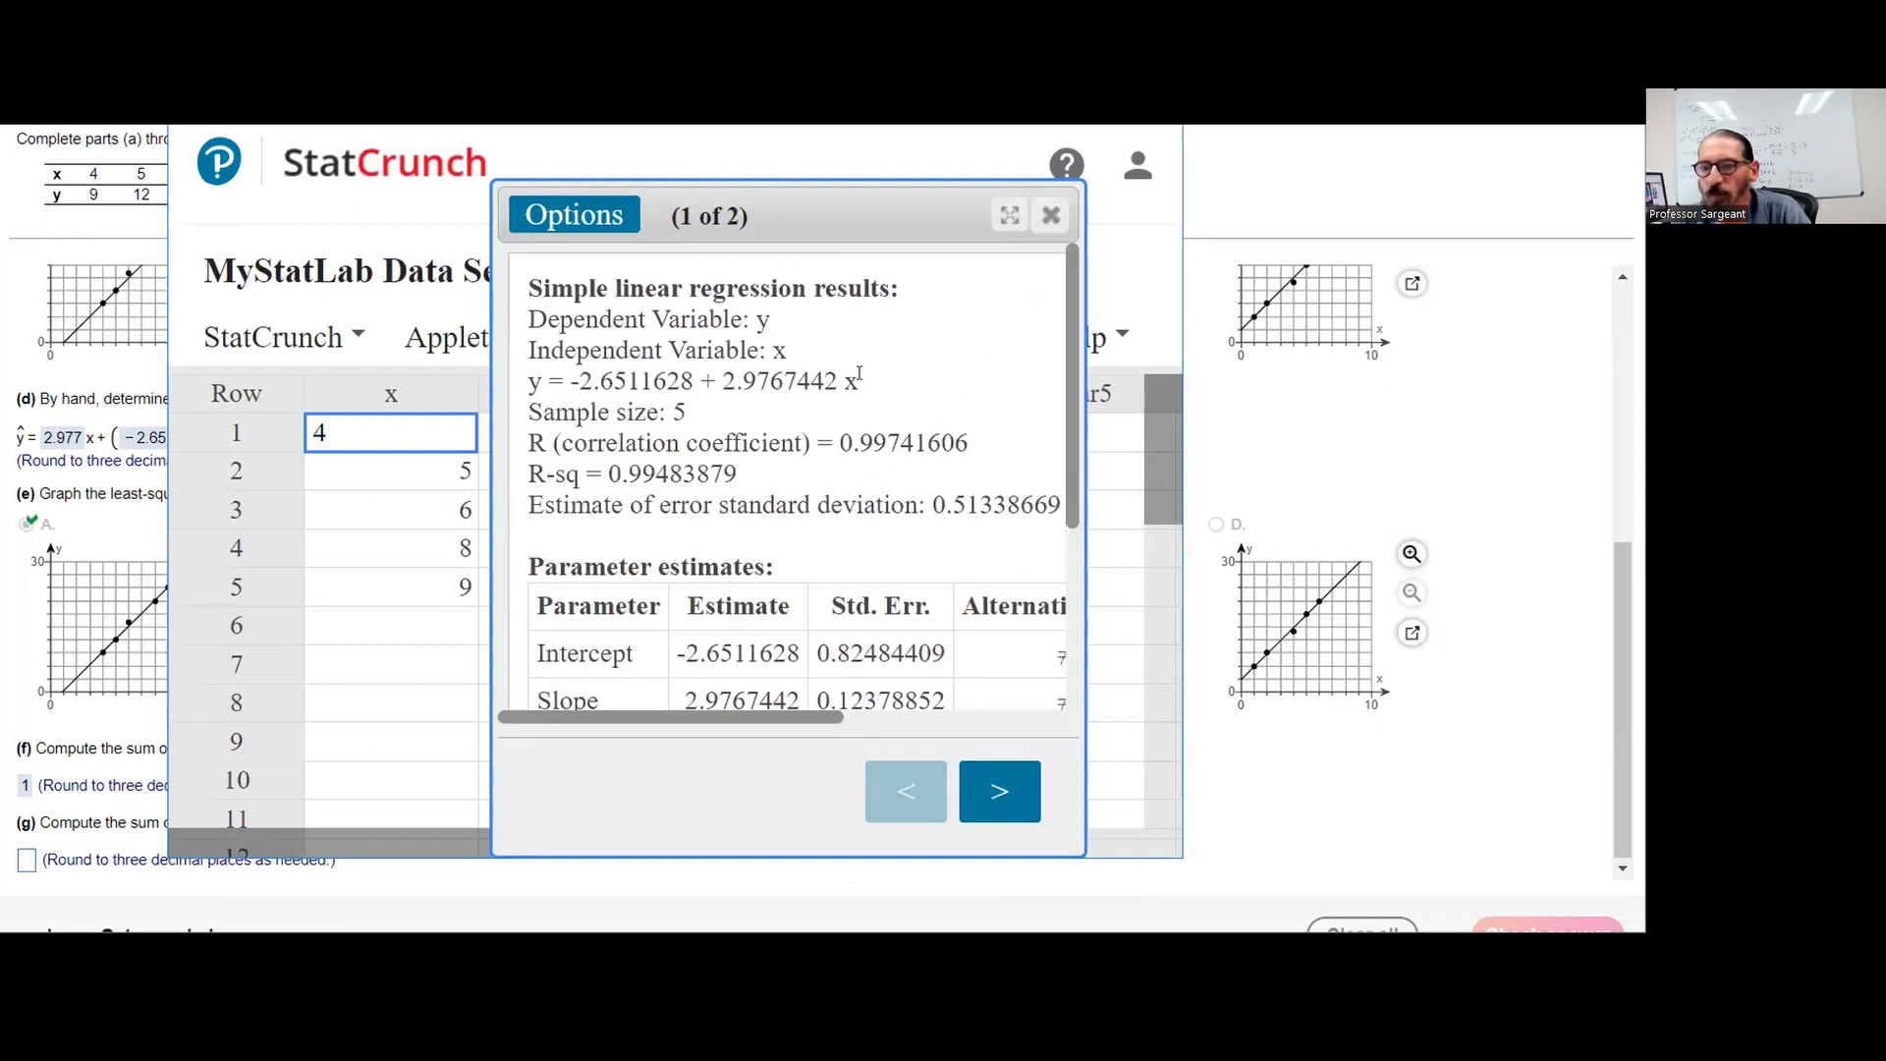
pyautogui.moveTo(571, 381); pyautogui.dragTo(859, 383)
pyautogui.hotkey('ctrl', 'c')
# In the Excel data workbook, replace C2's formula with =-2.6511628 + 2.9767442*A2 and fill it down to C6
pyautogui.click(480, 987)
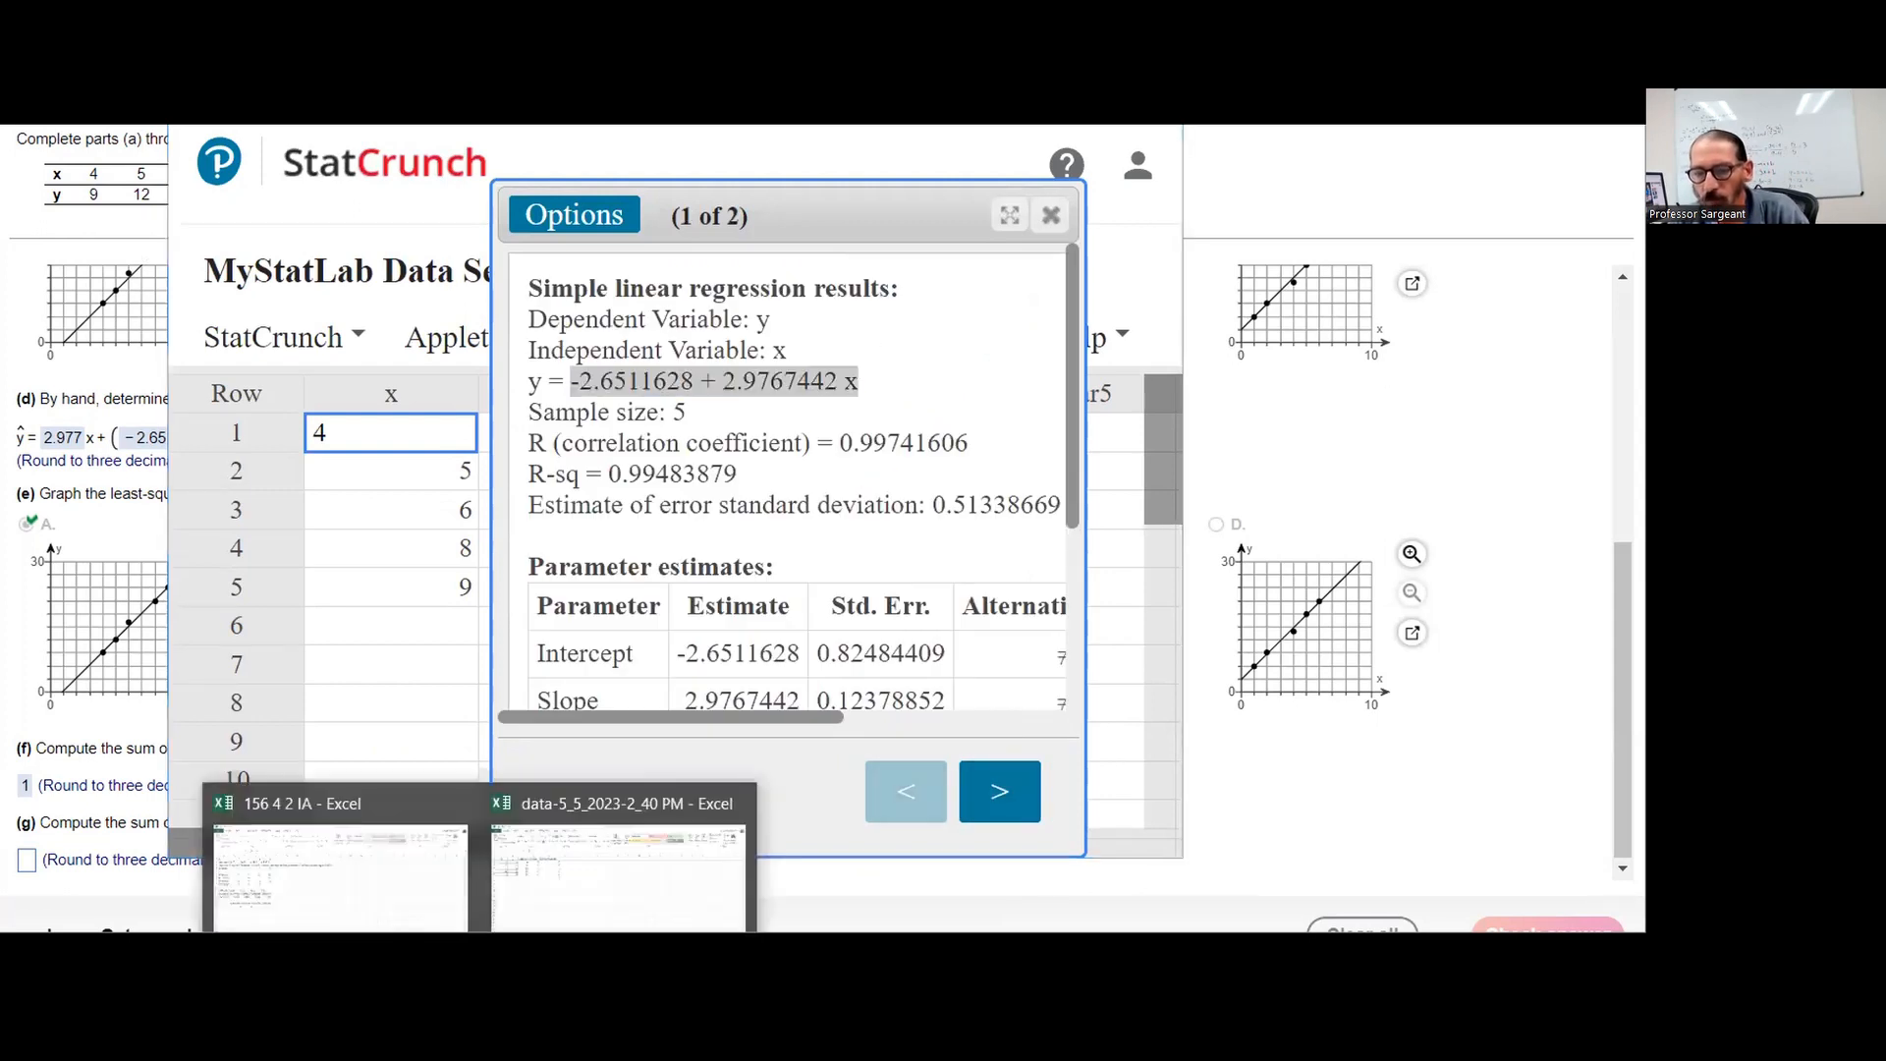
pyautogui.click(618, 877)
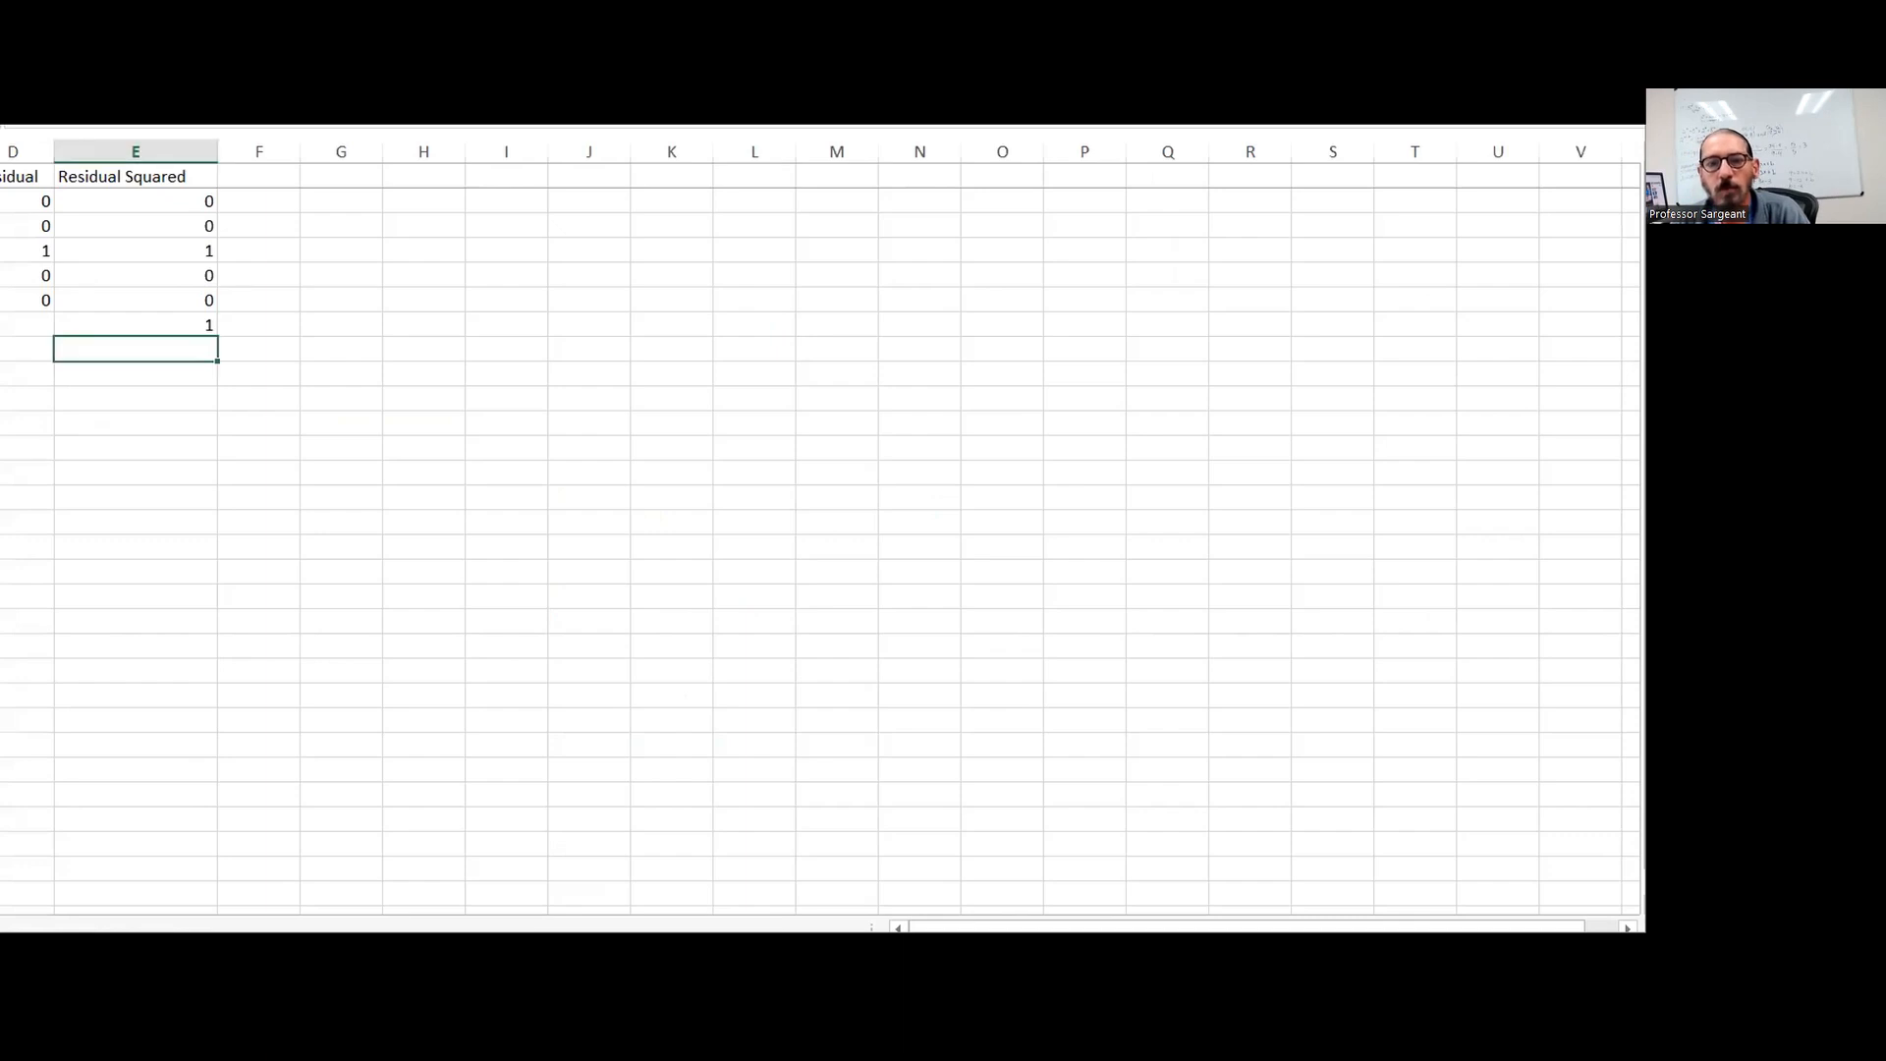
pyautogui.click(227, 189)
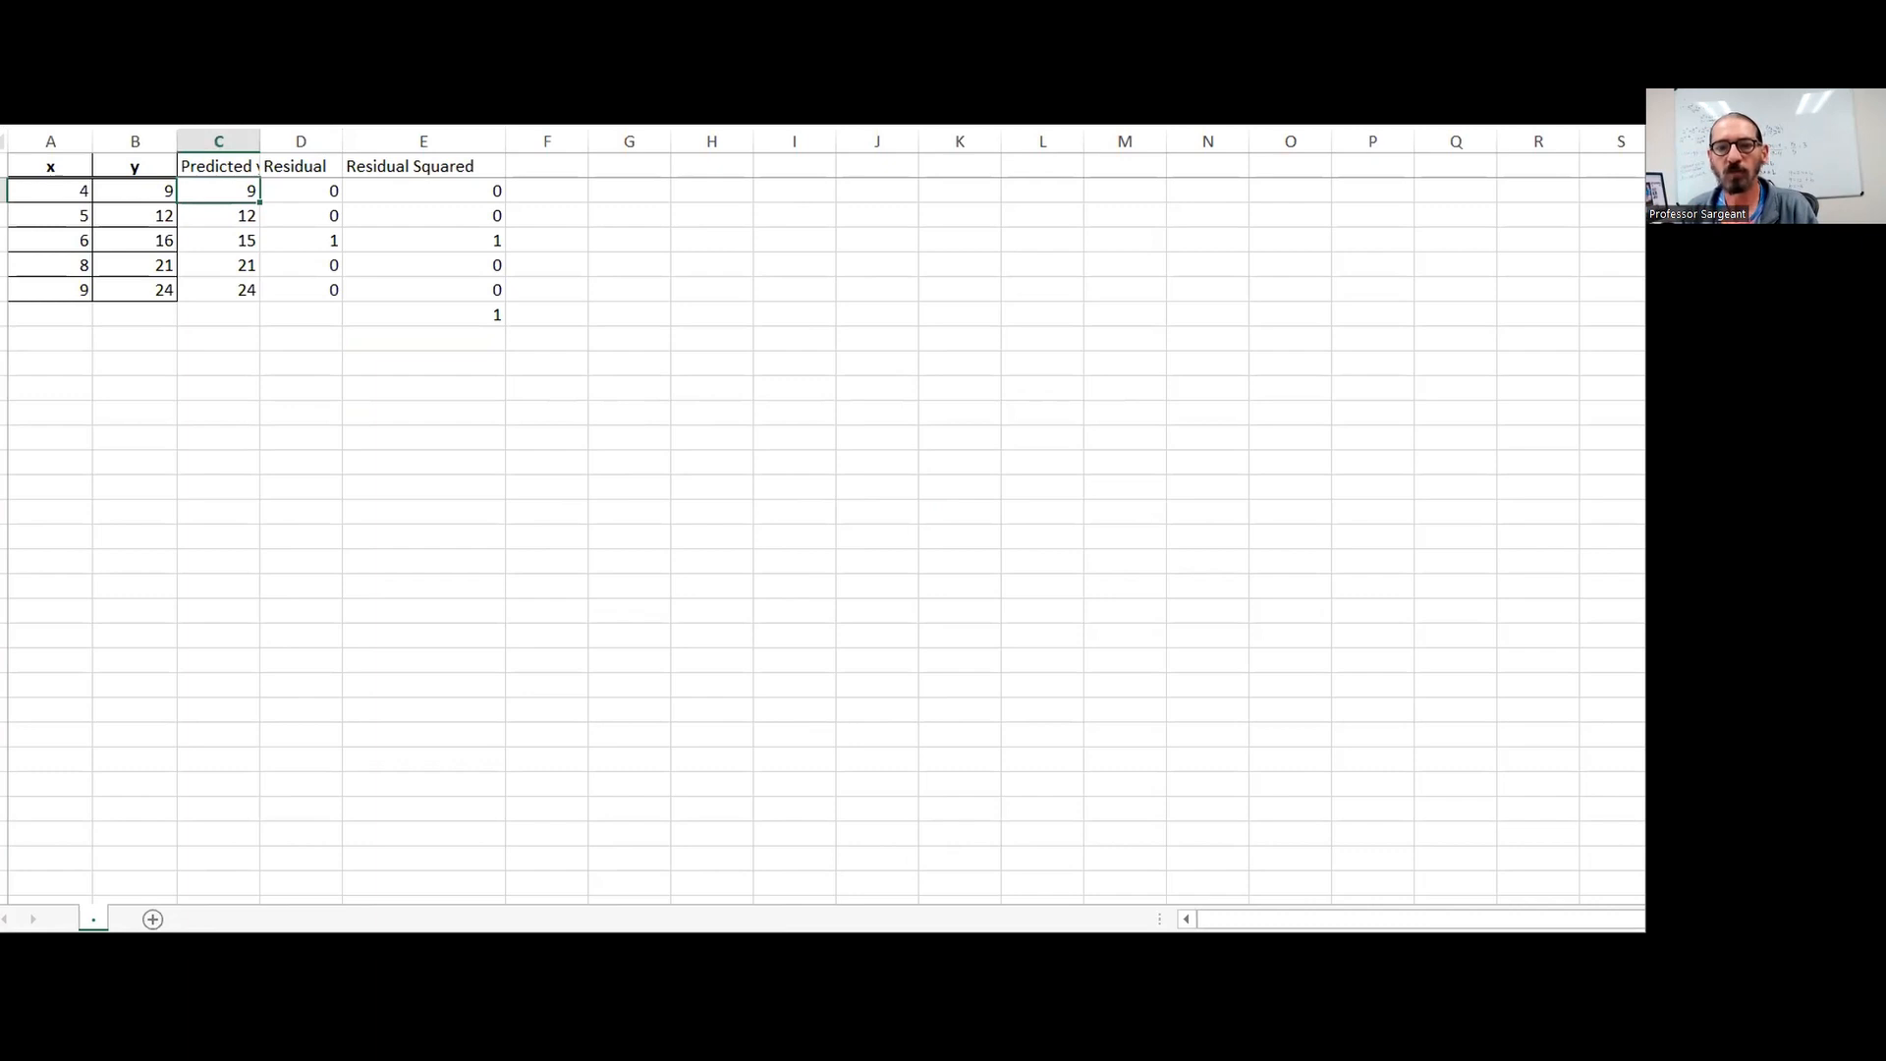
pyautogui.moveTo(396, 146); pyautogui.dragTo(344, 144)
pyautogui.hotkey('ctrl', 'v')
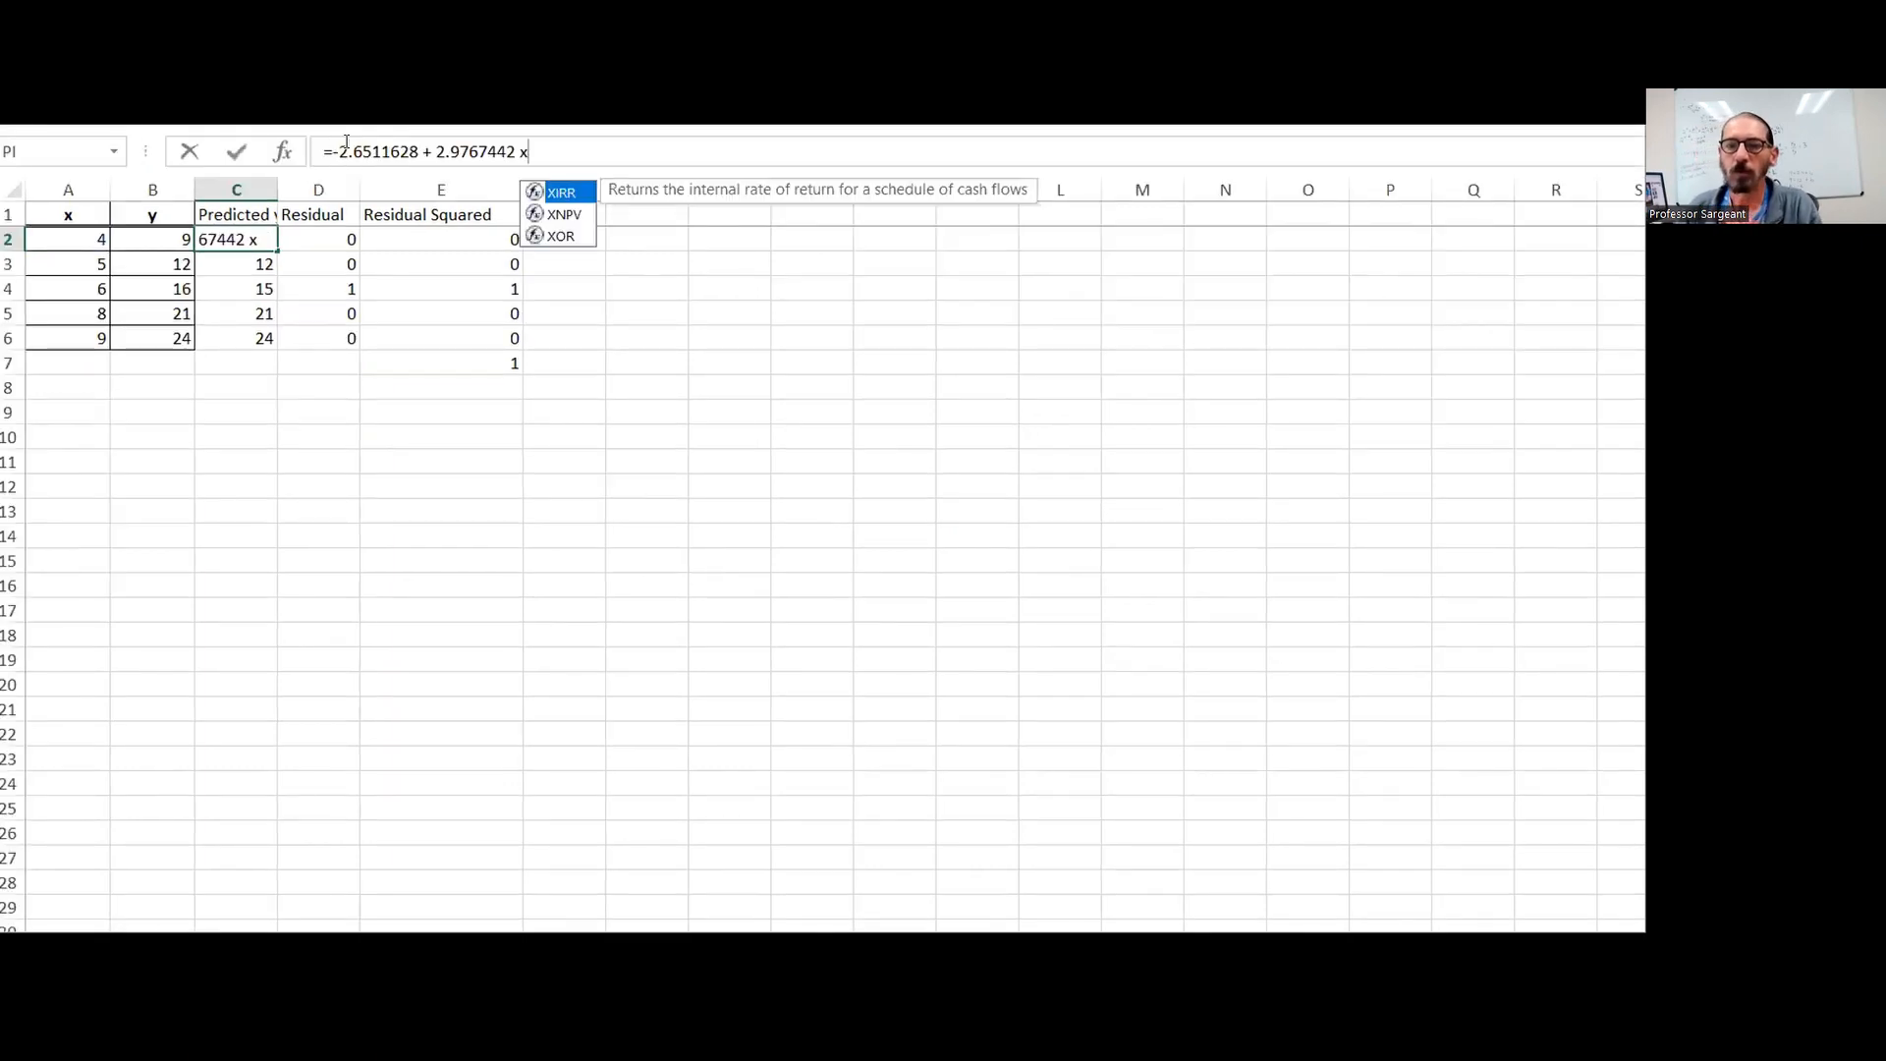
pyautogui.press('BackSpace')
pyautogui.press('BackSpace')
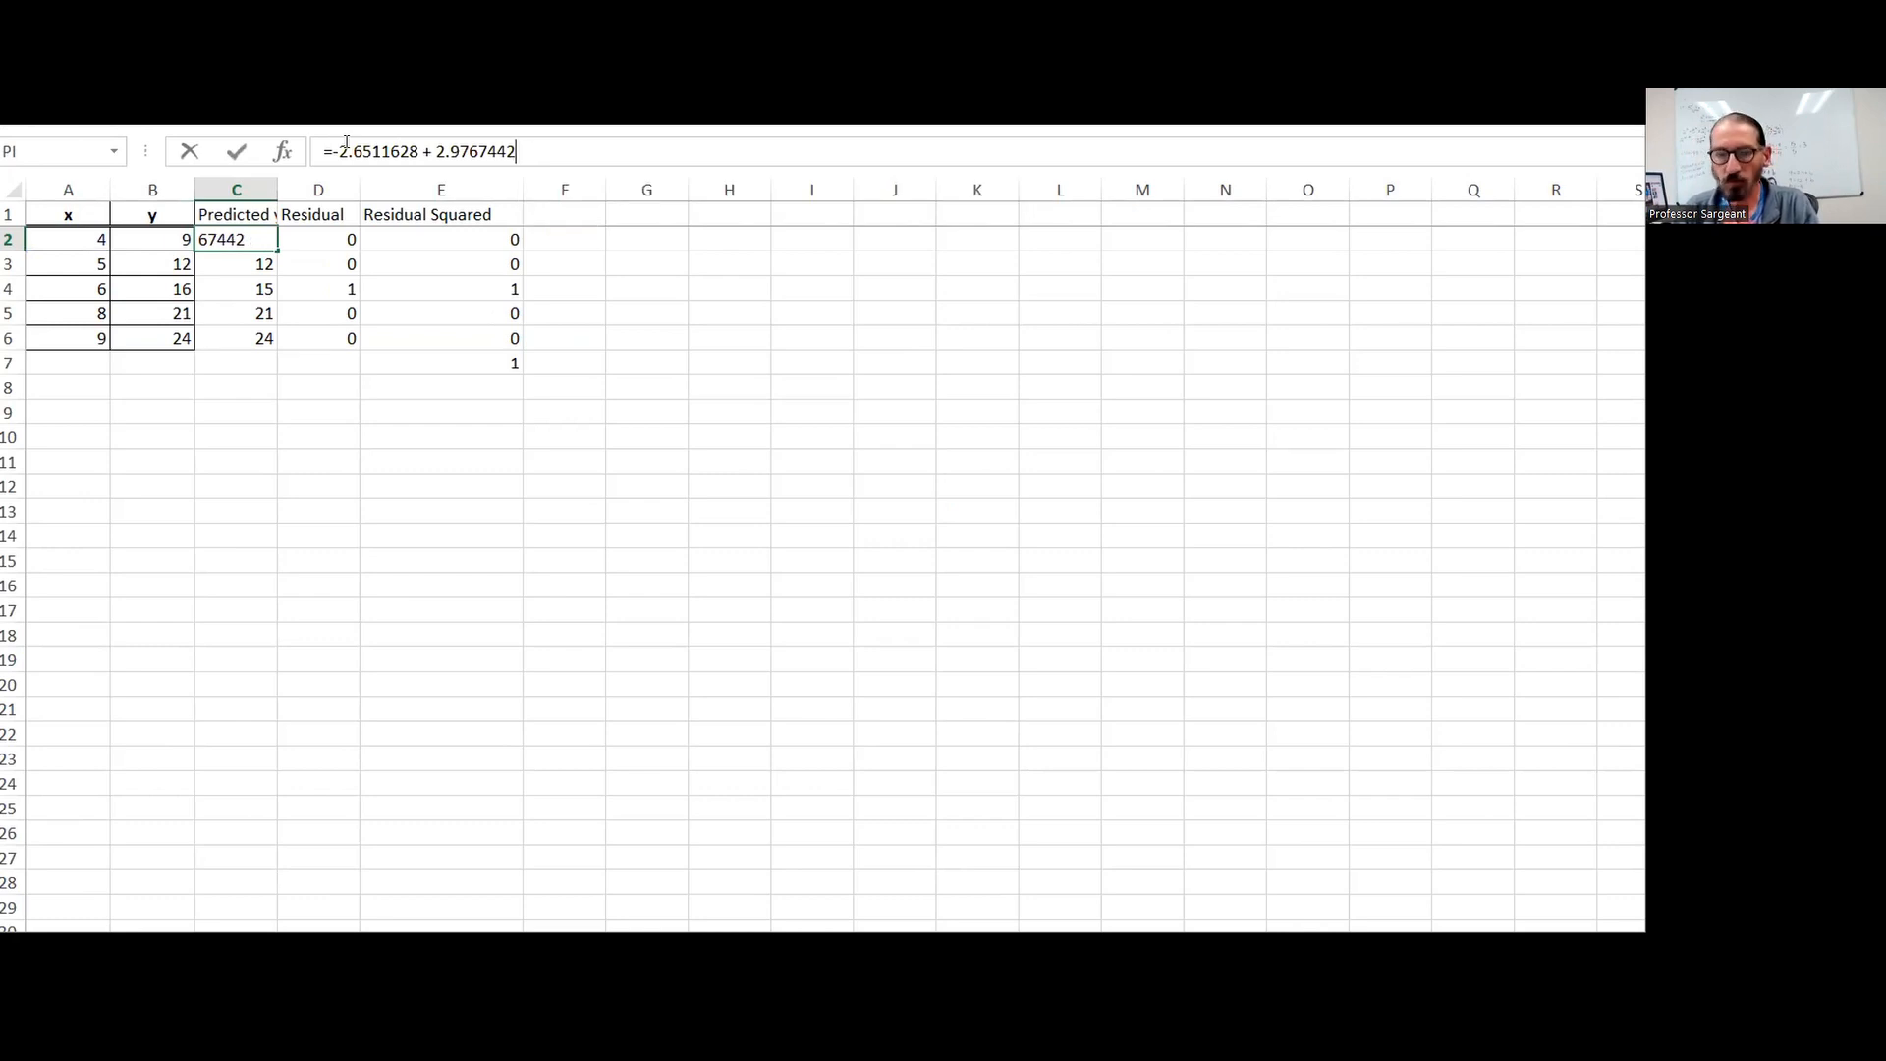
pyautogui.write('*')
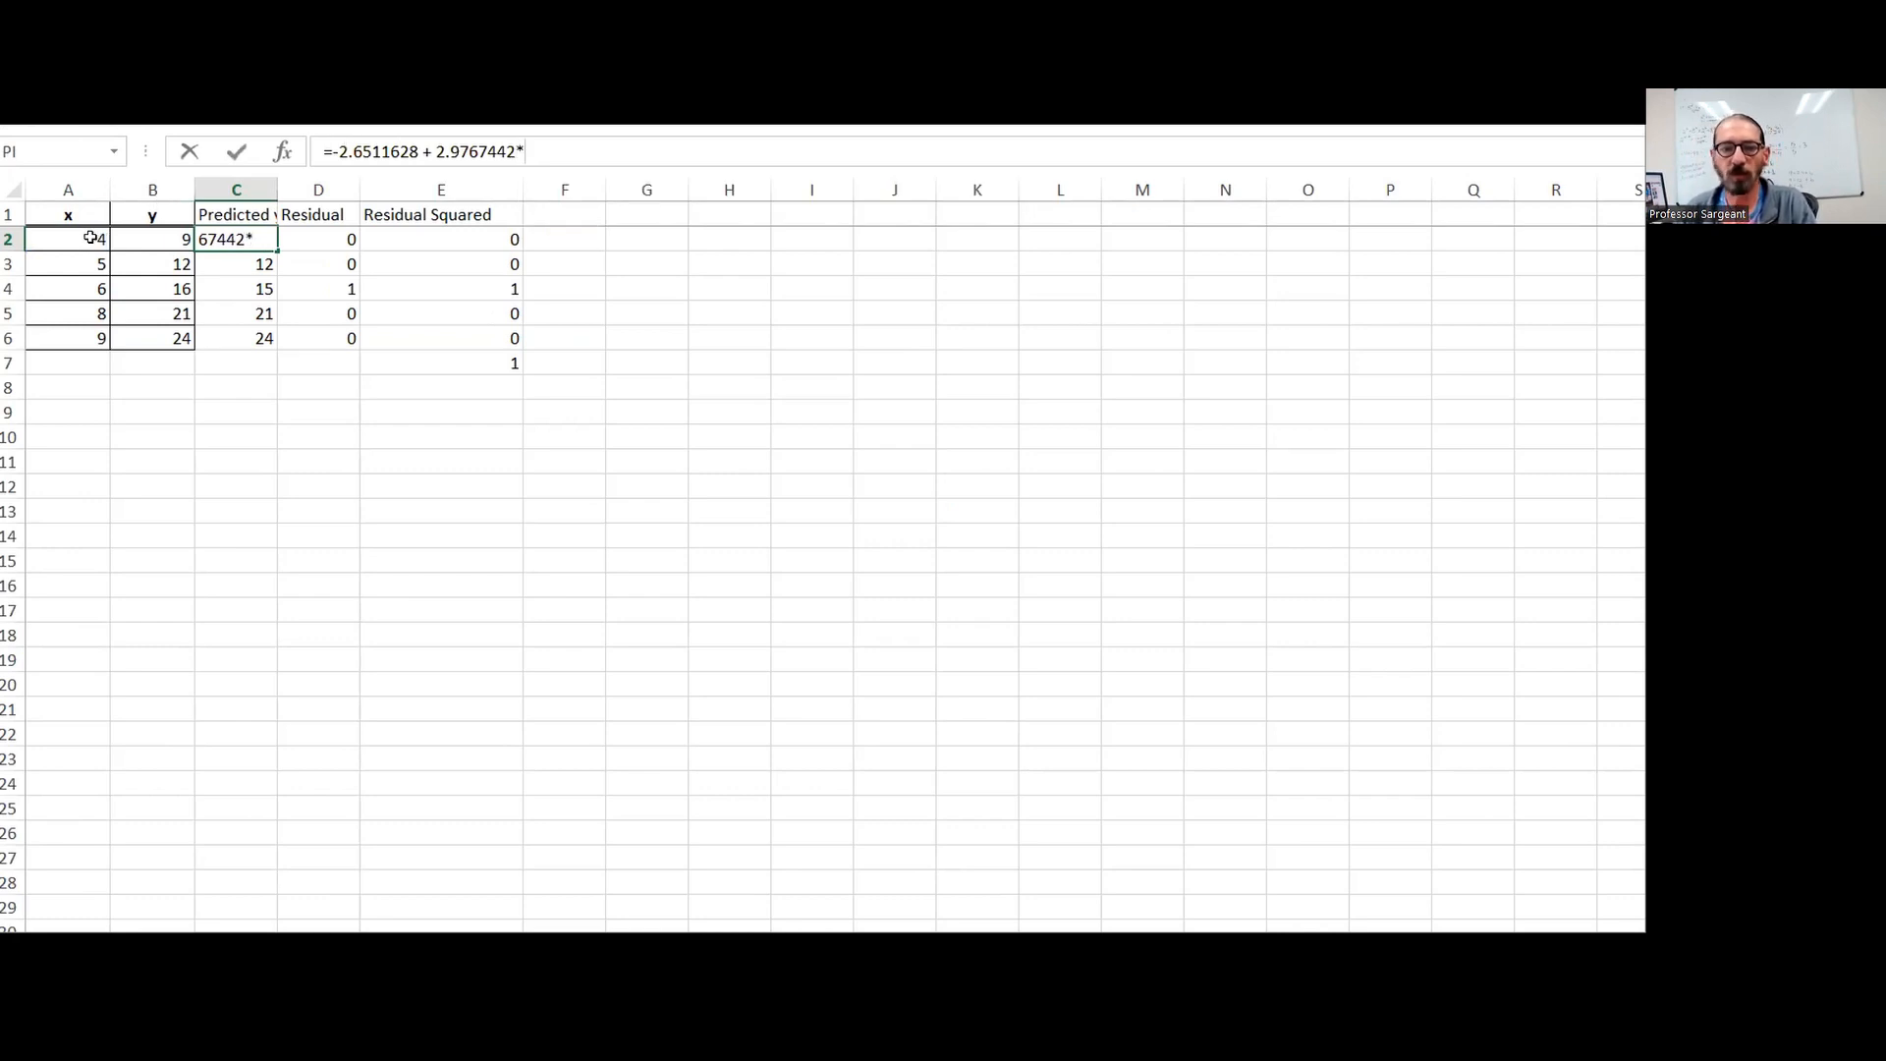
pyautogui.click(91, 238)
pyautogui.press('Return')
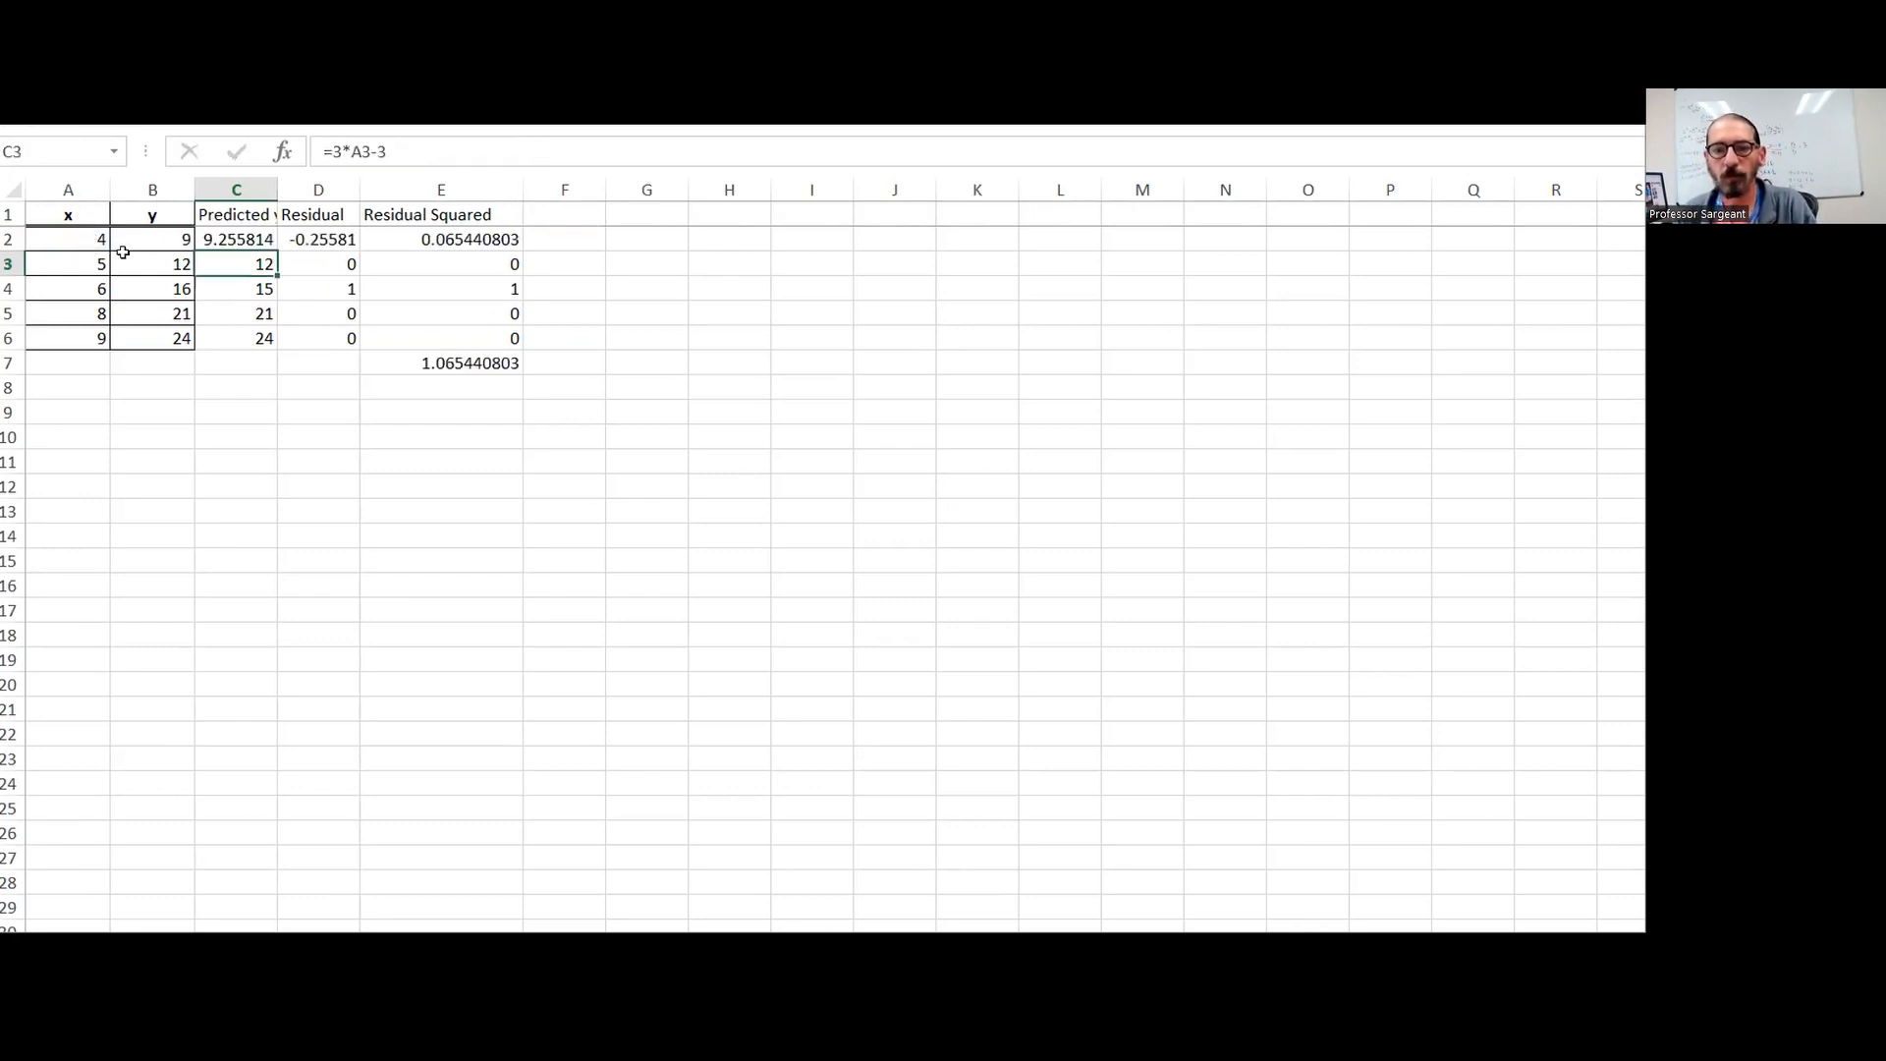
pyautogui.click(263, 239)
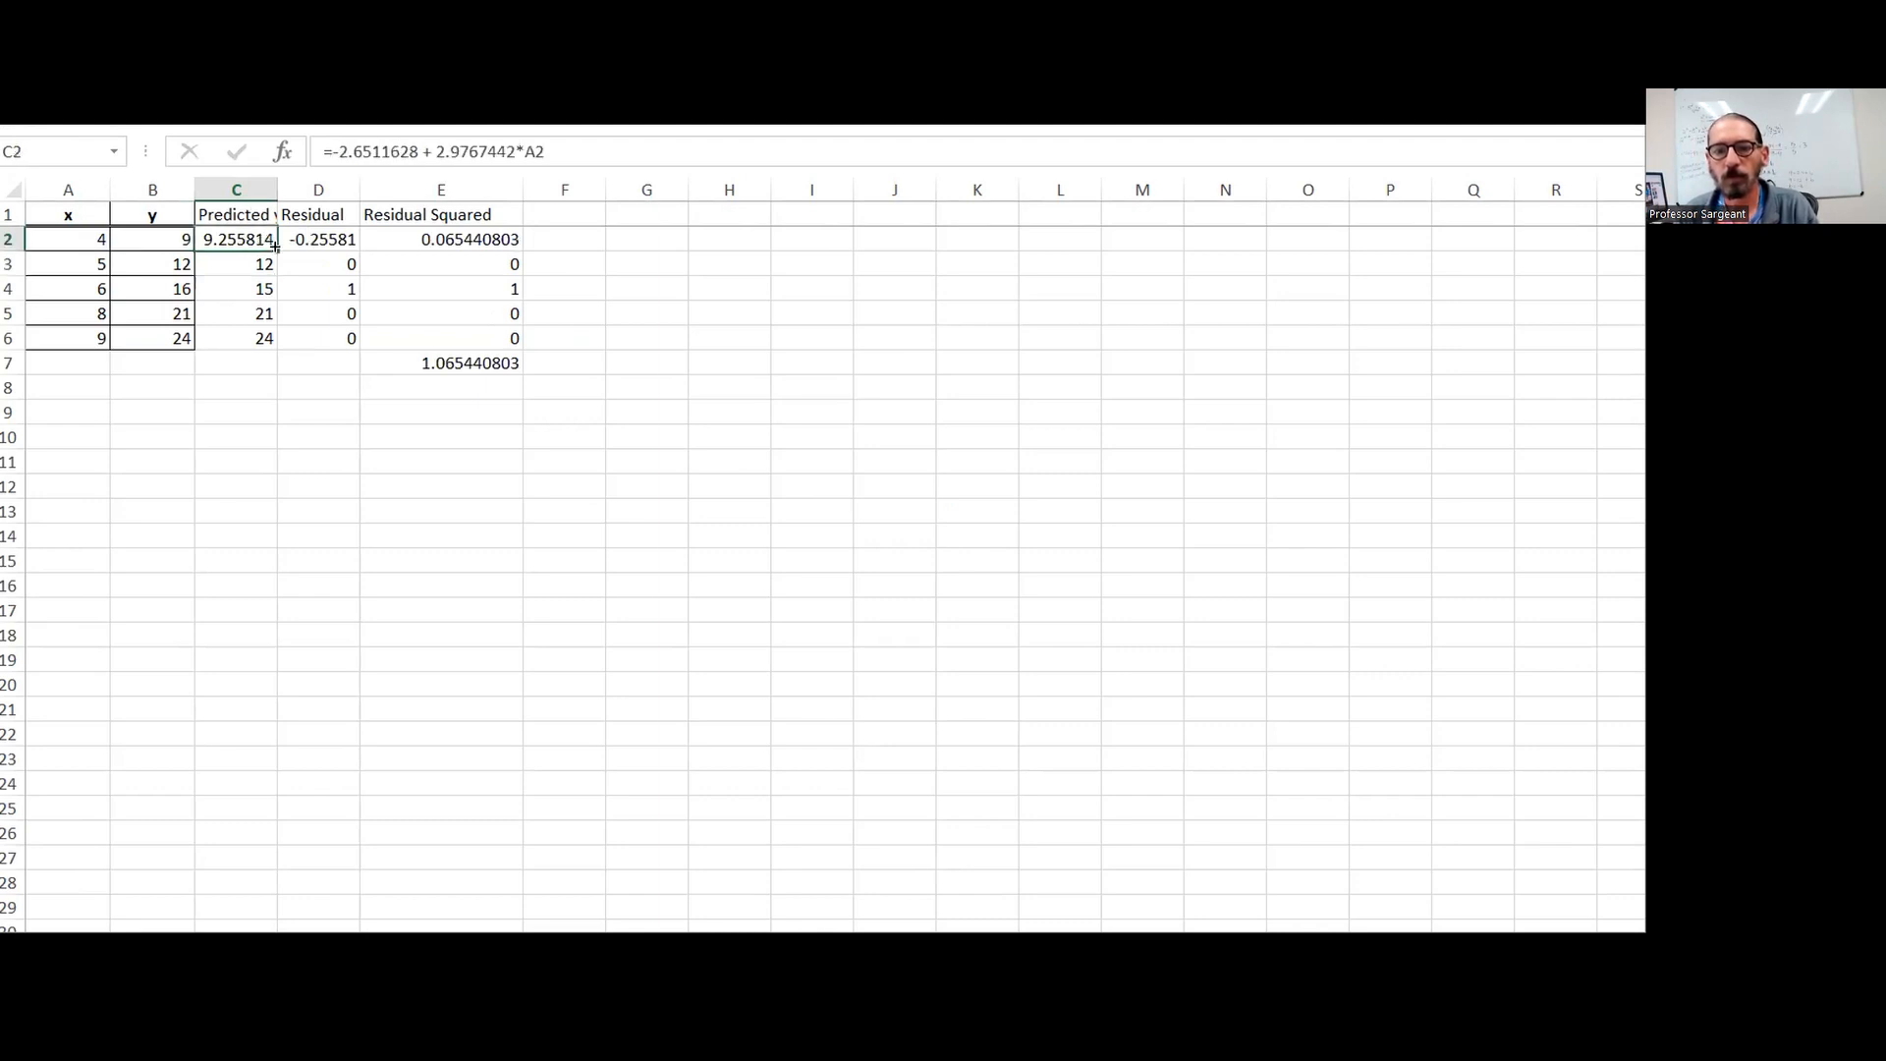
pyautogui.moveTo(280, 371); pyautogui.dragTo(277, 348)
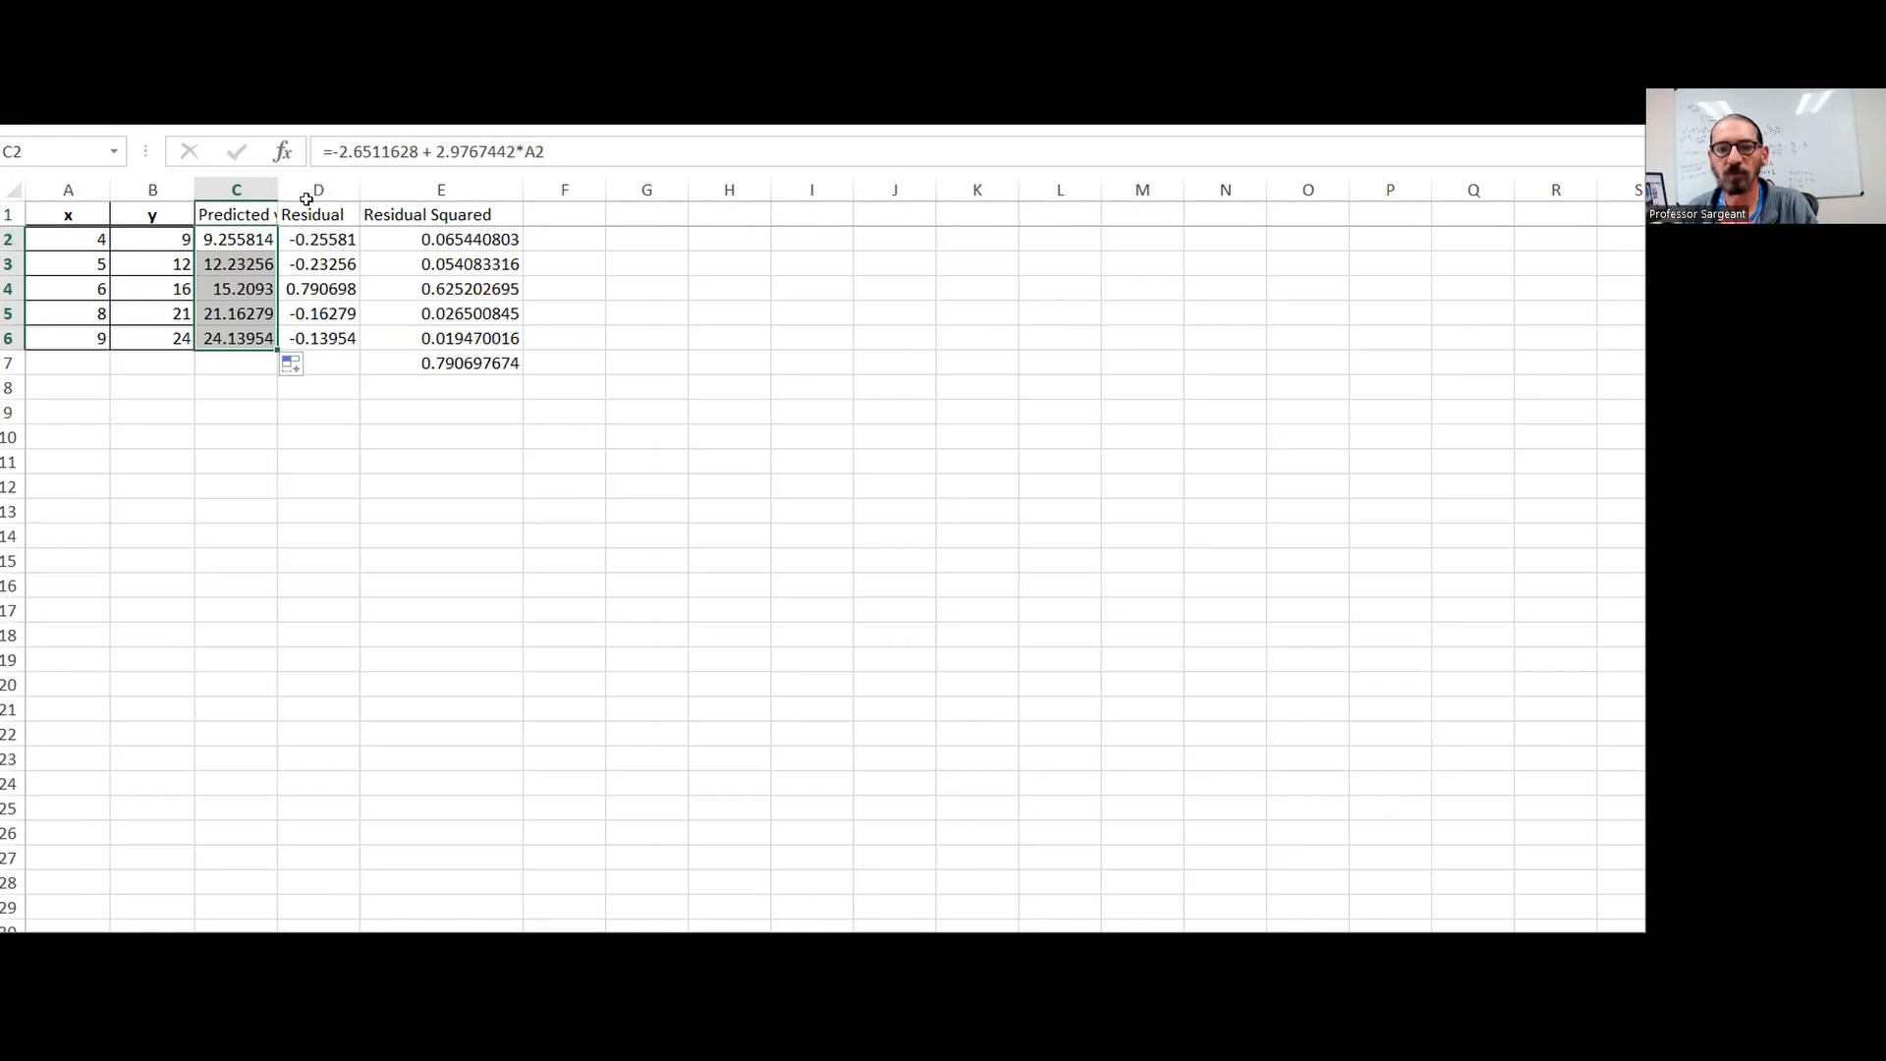
# Widen the Predicted y, Residual and Residual Squared columns to show more decimal places
pyautogui.moveTo(277, 180); pyautogui.dragTo(557, 170)
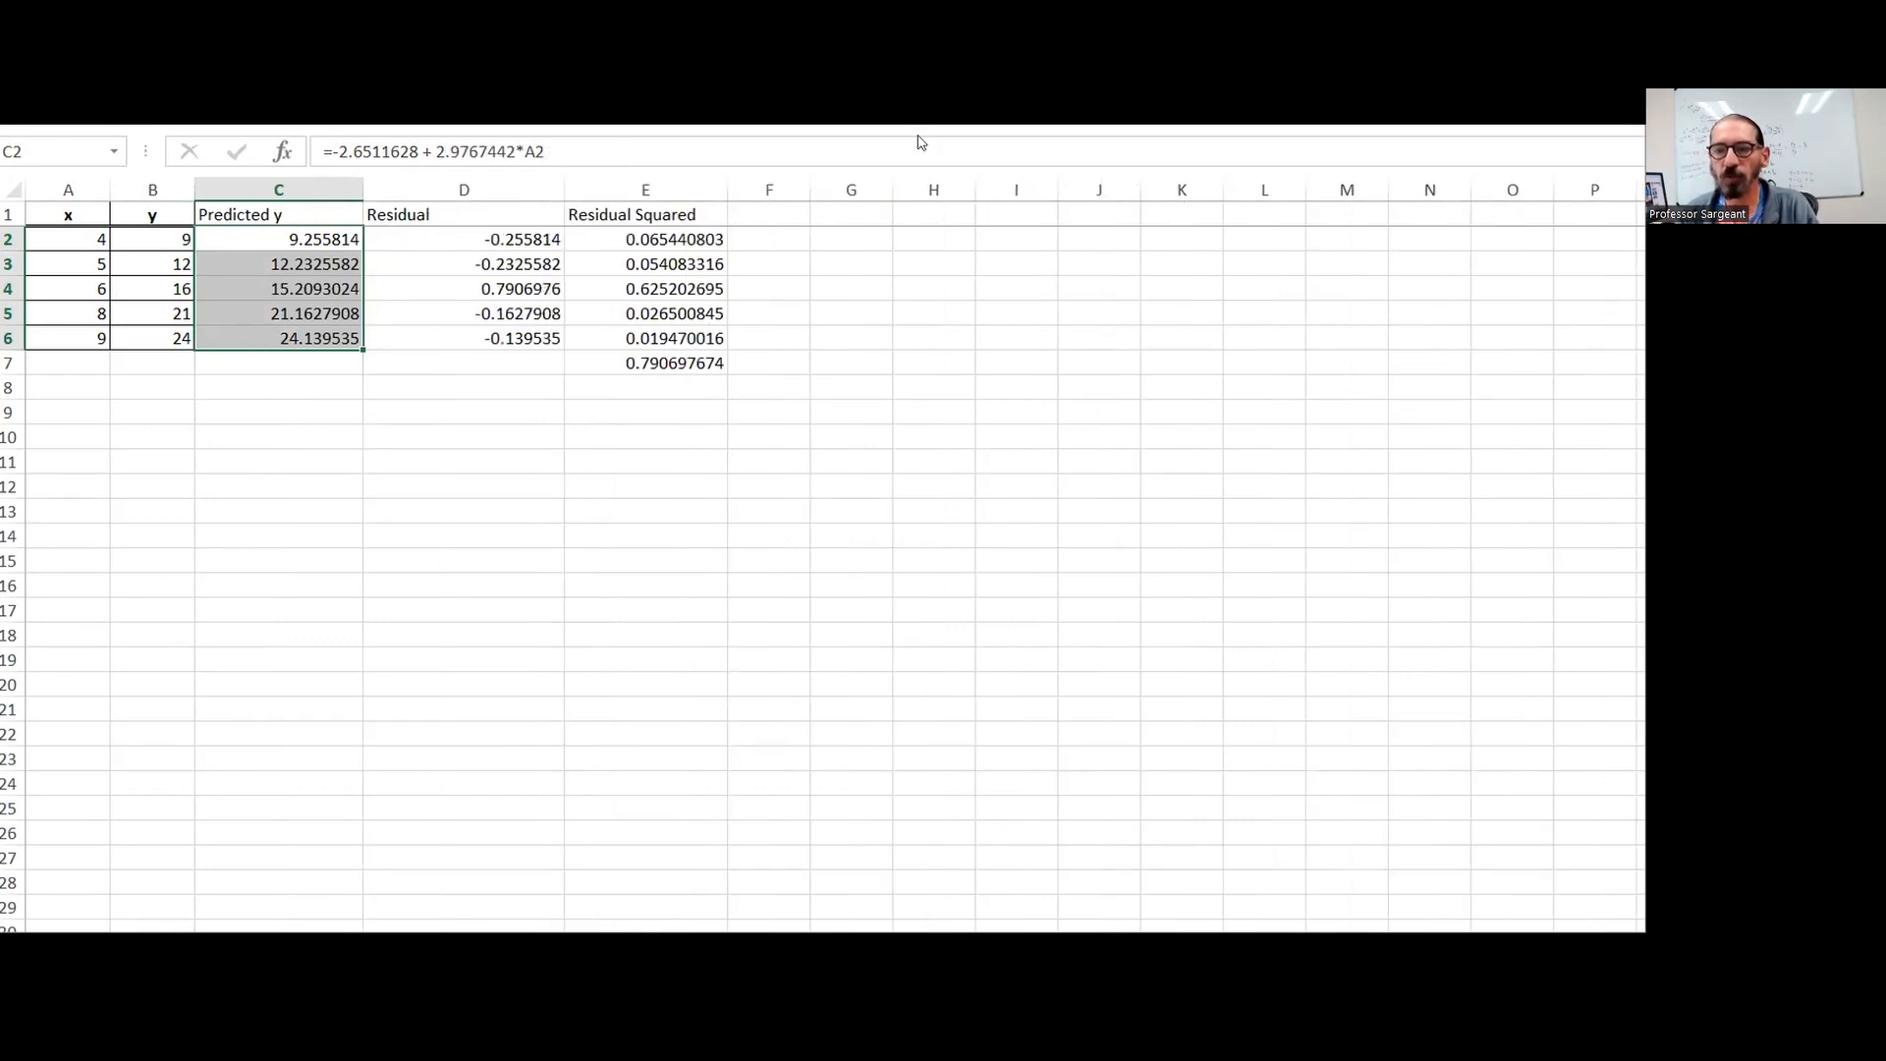
pyautogui.click(711, 204)
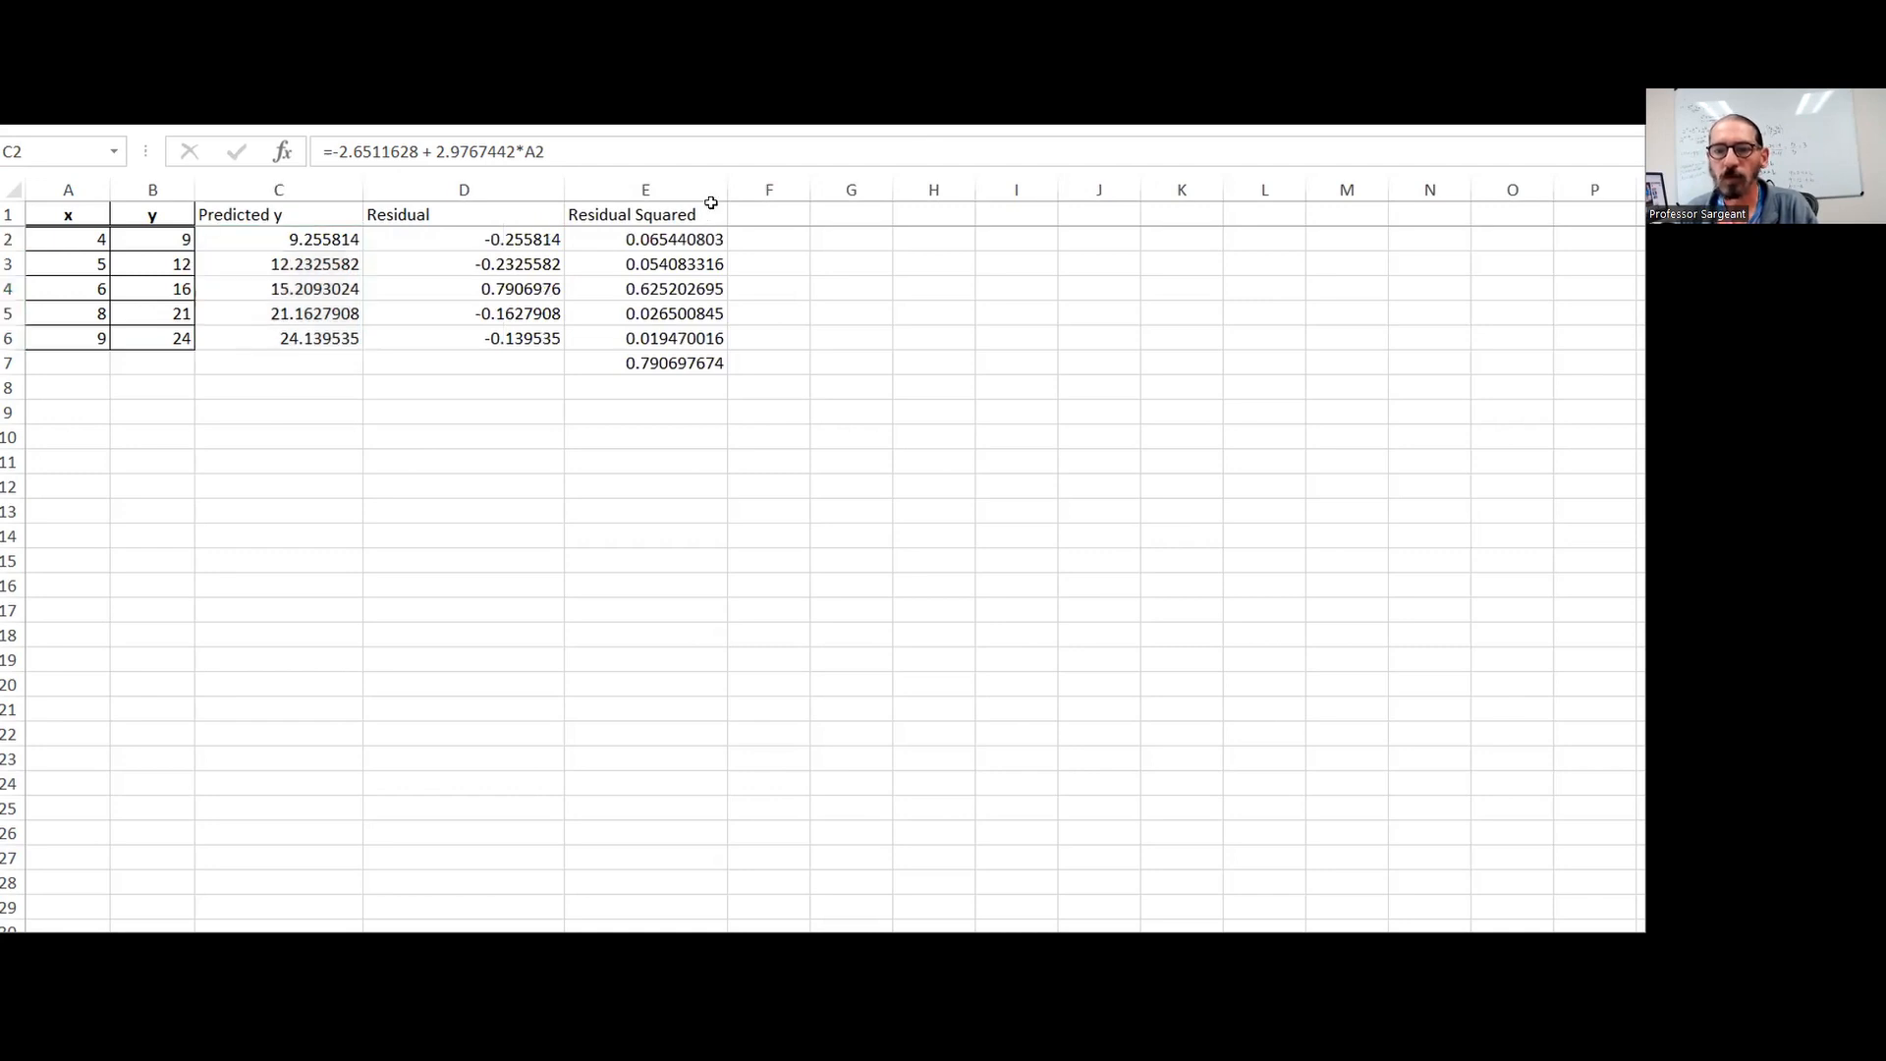
pyautogui.click(721, 182)
pyautogui.moveTo(721, 182)
pyautogui.mouseDown()
pyautogui.moveTo(801, 182)
pyautogui.moveTo(729, 182)
pyautogui.mouseUp()
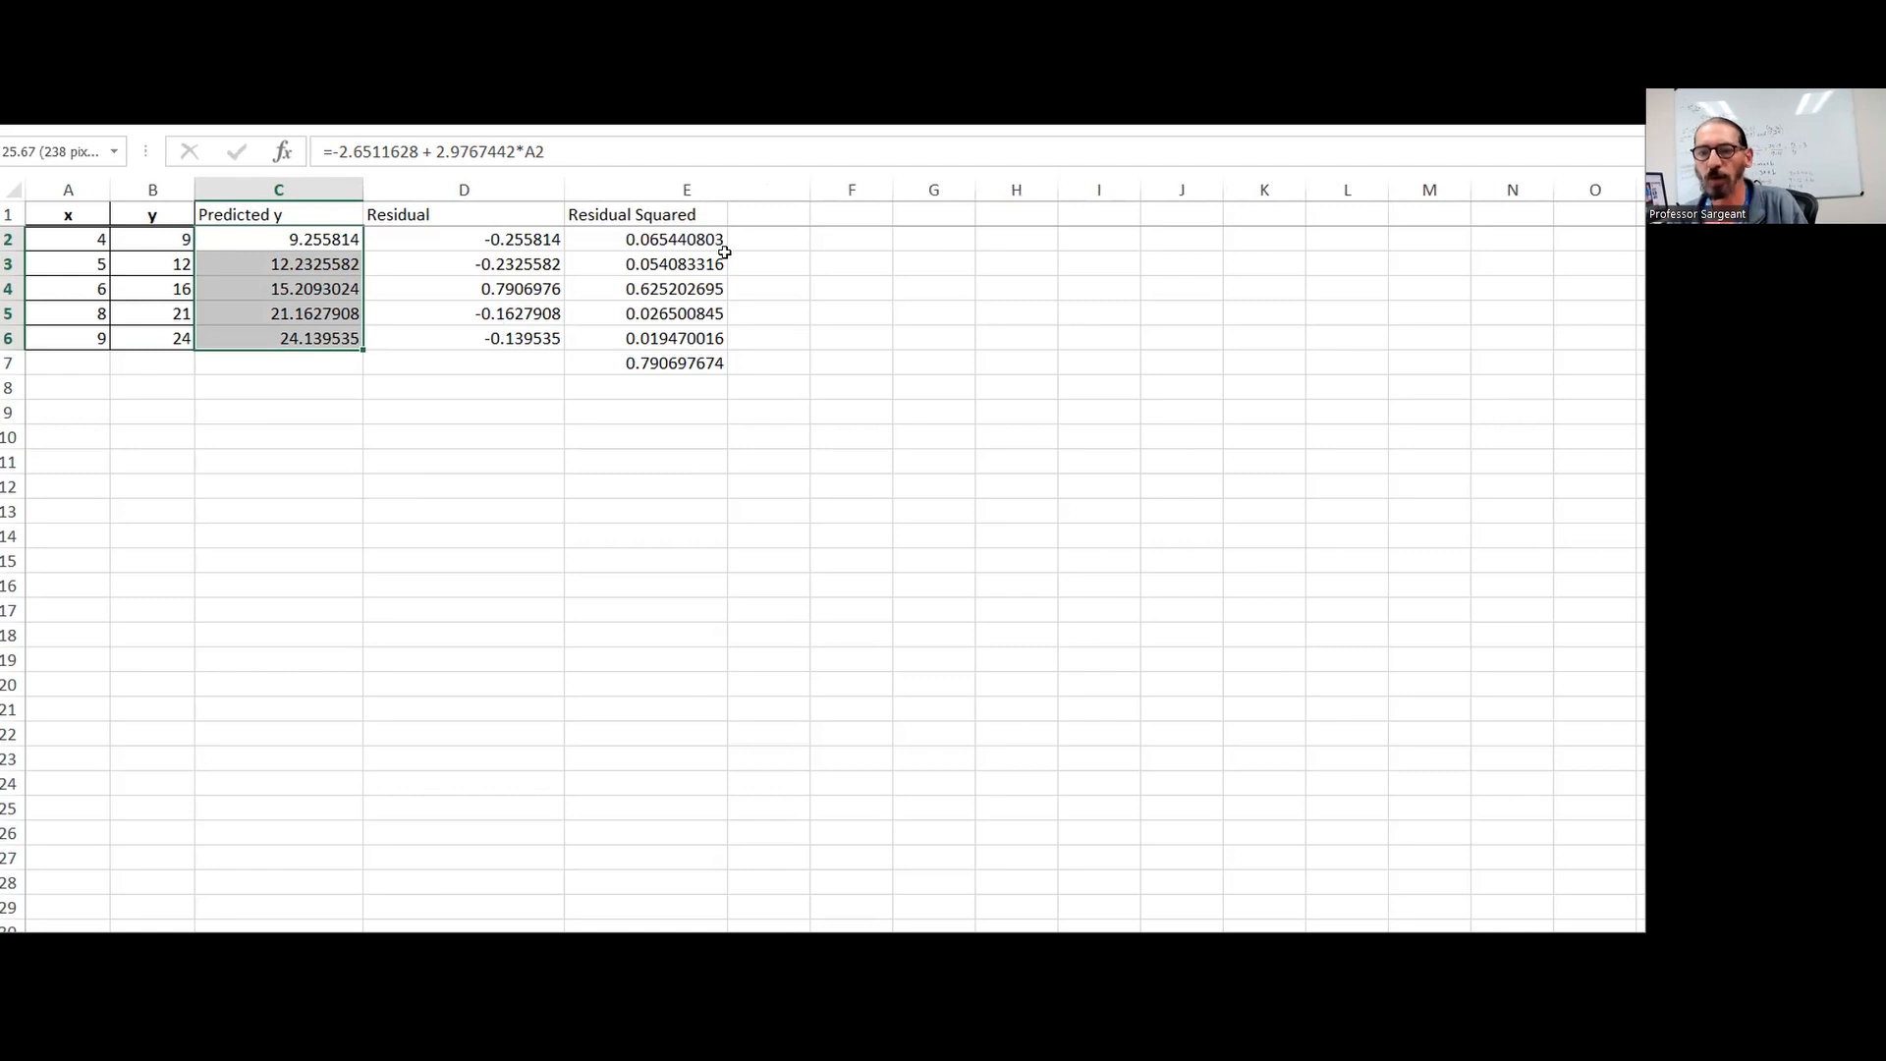
# Read the total in E7, submit it rounded as 0.791 for part (g) of the MyStatLab exercise, and dismiss the feedback
pyautogui.click(677, 364)
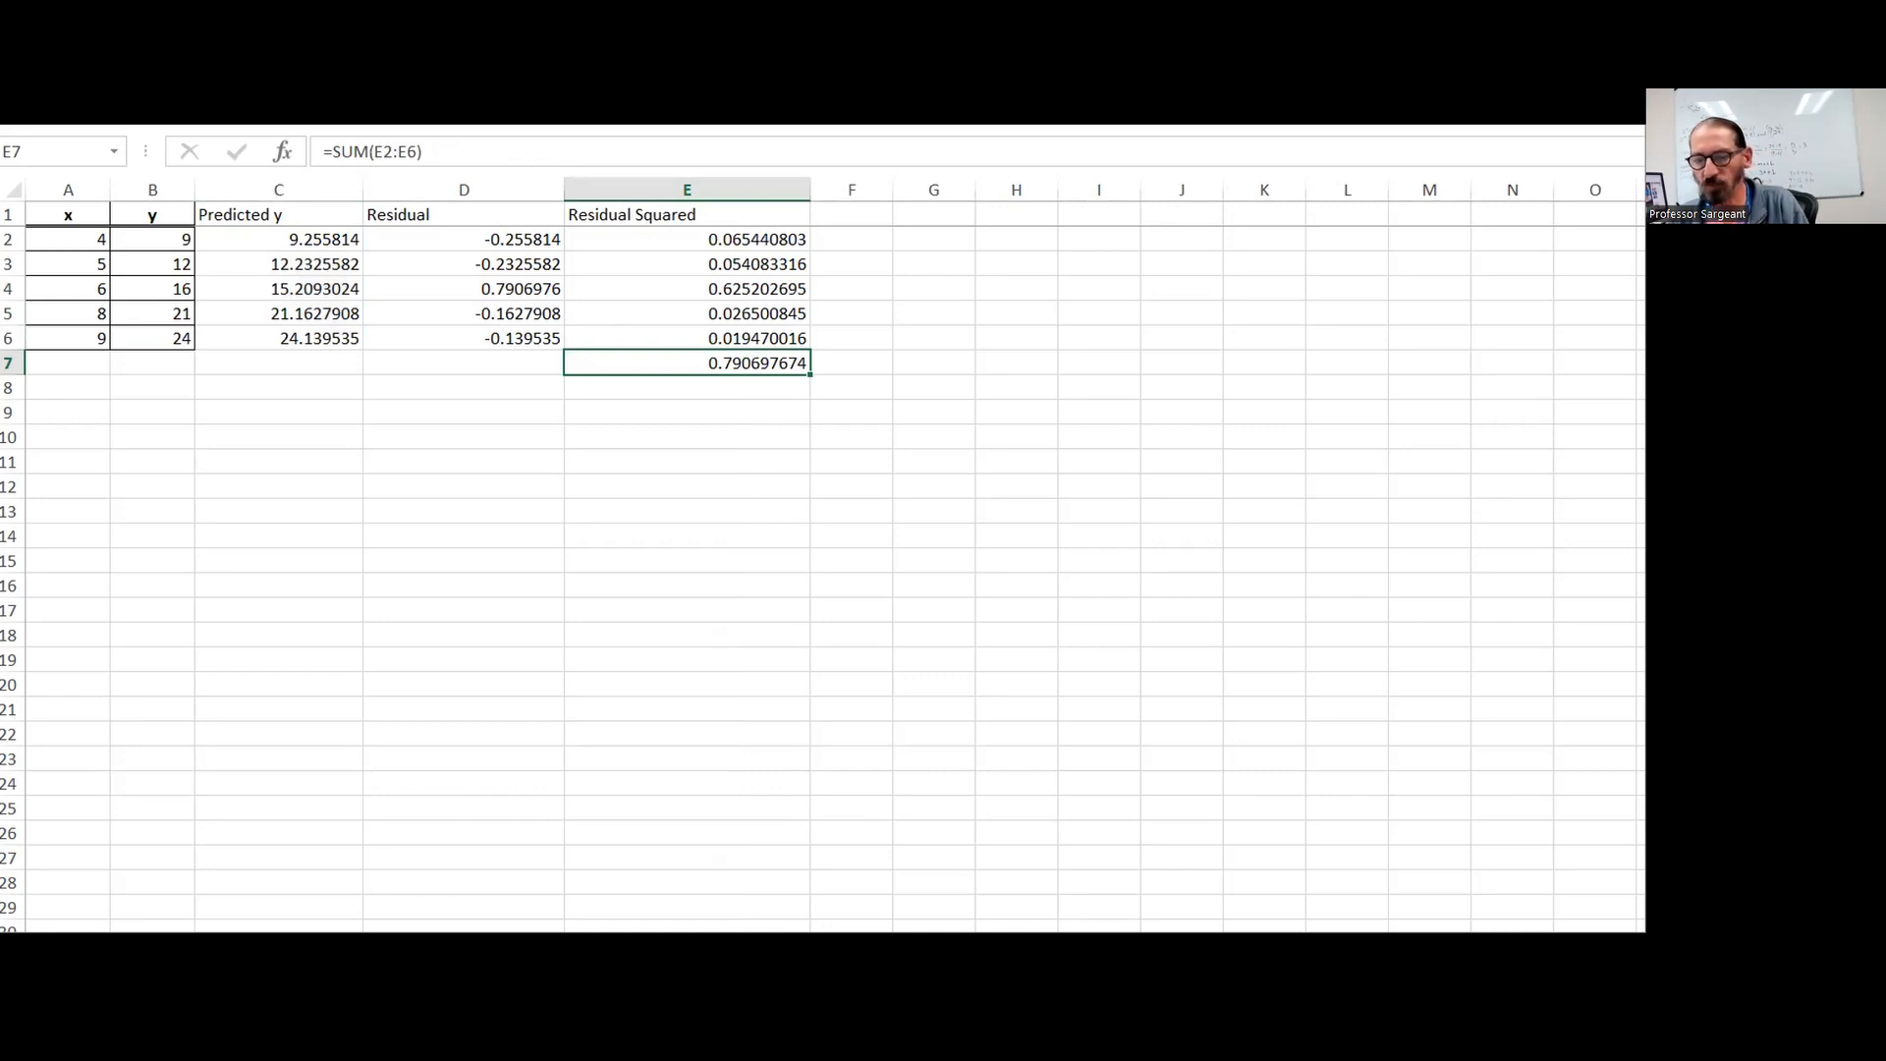
pyautogui.moveTo(912, 1039)
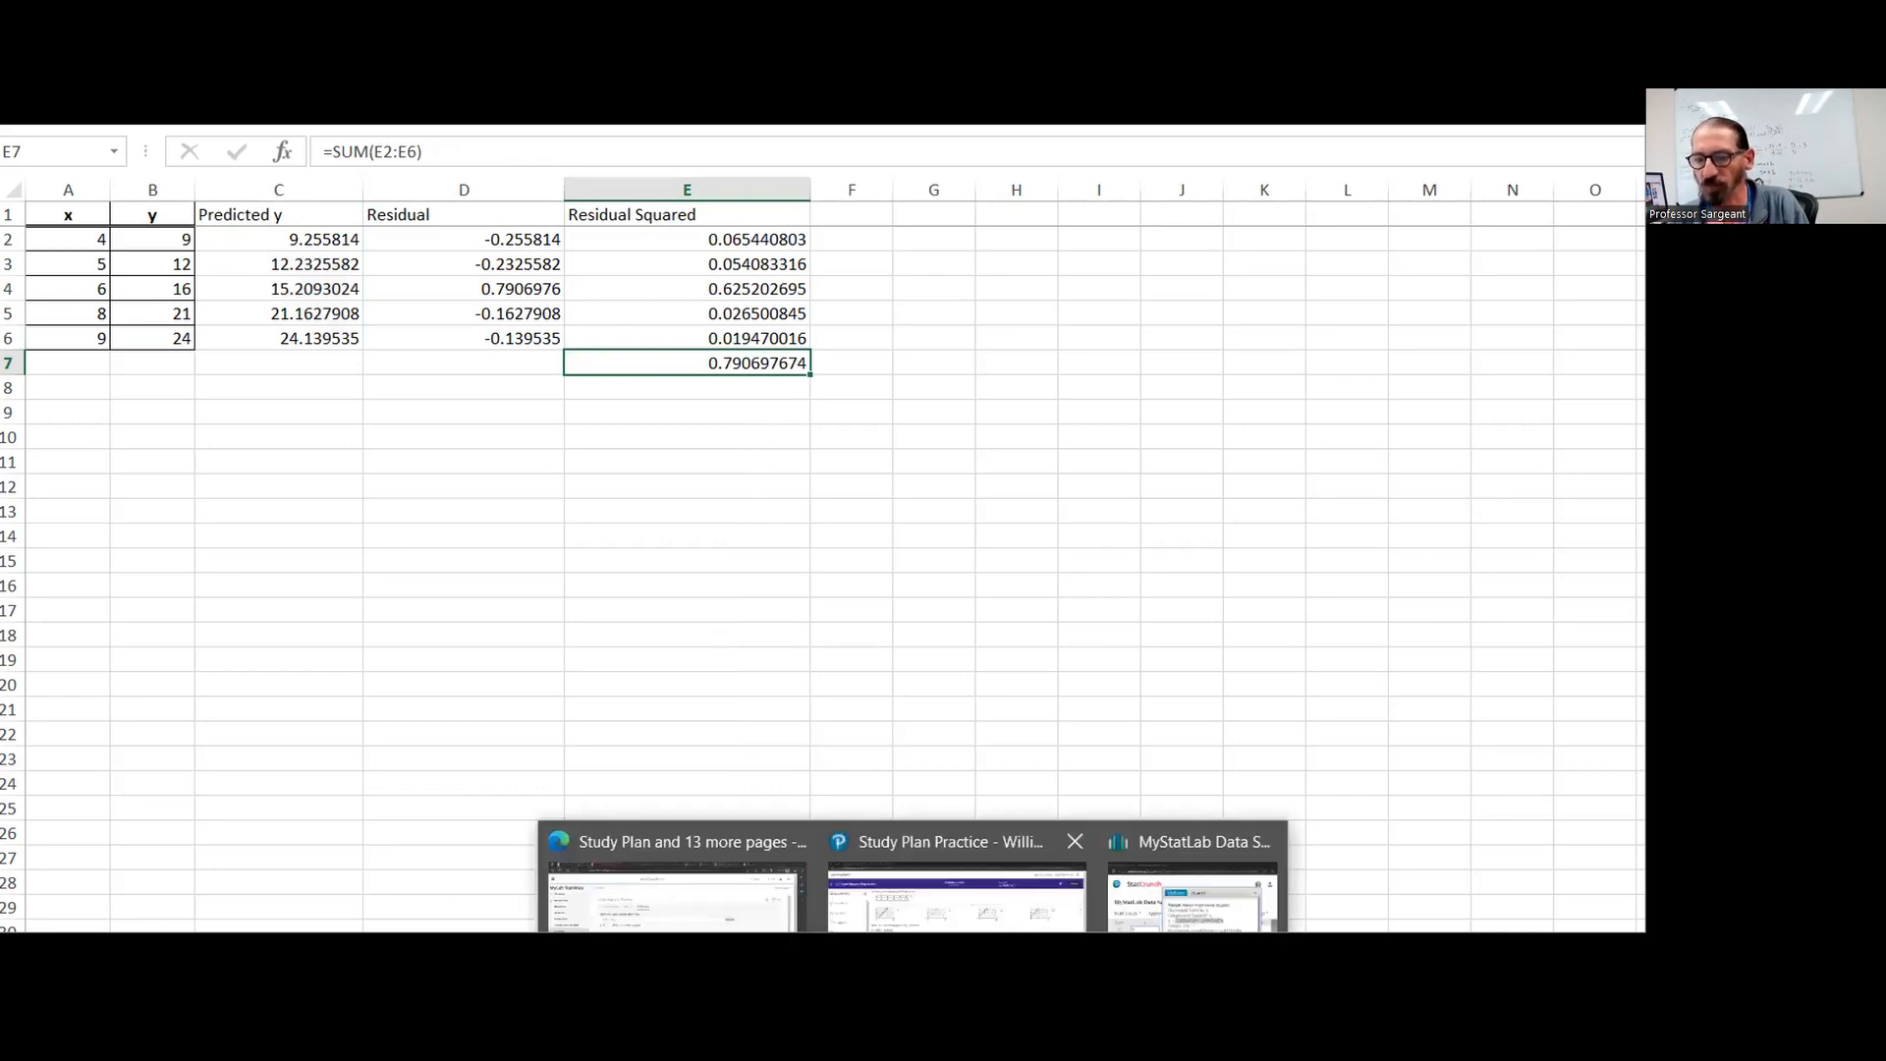
pyautogui.click(980, 915)
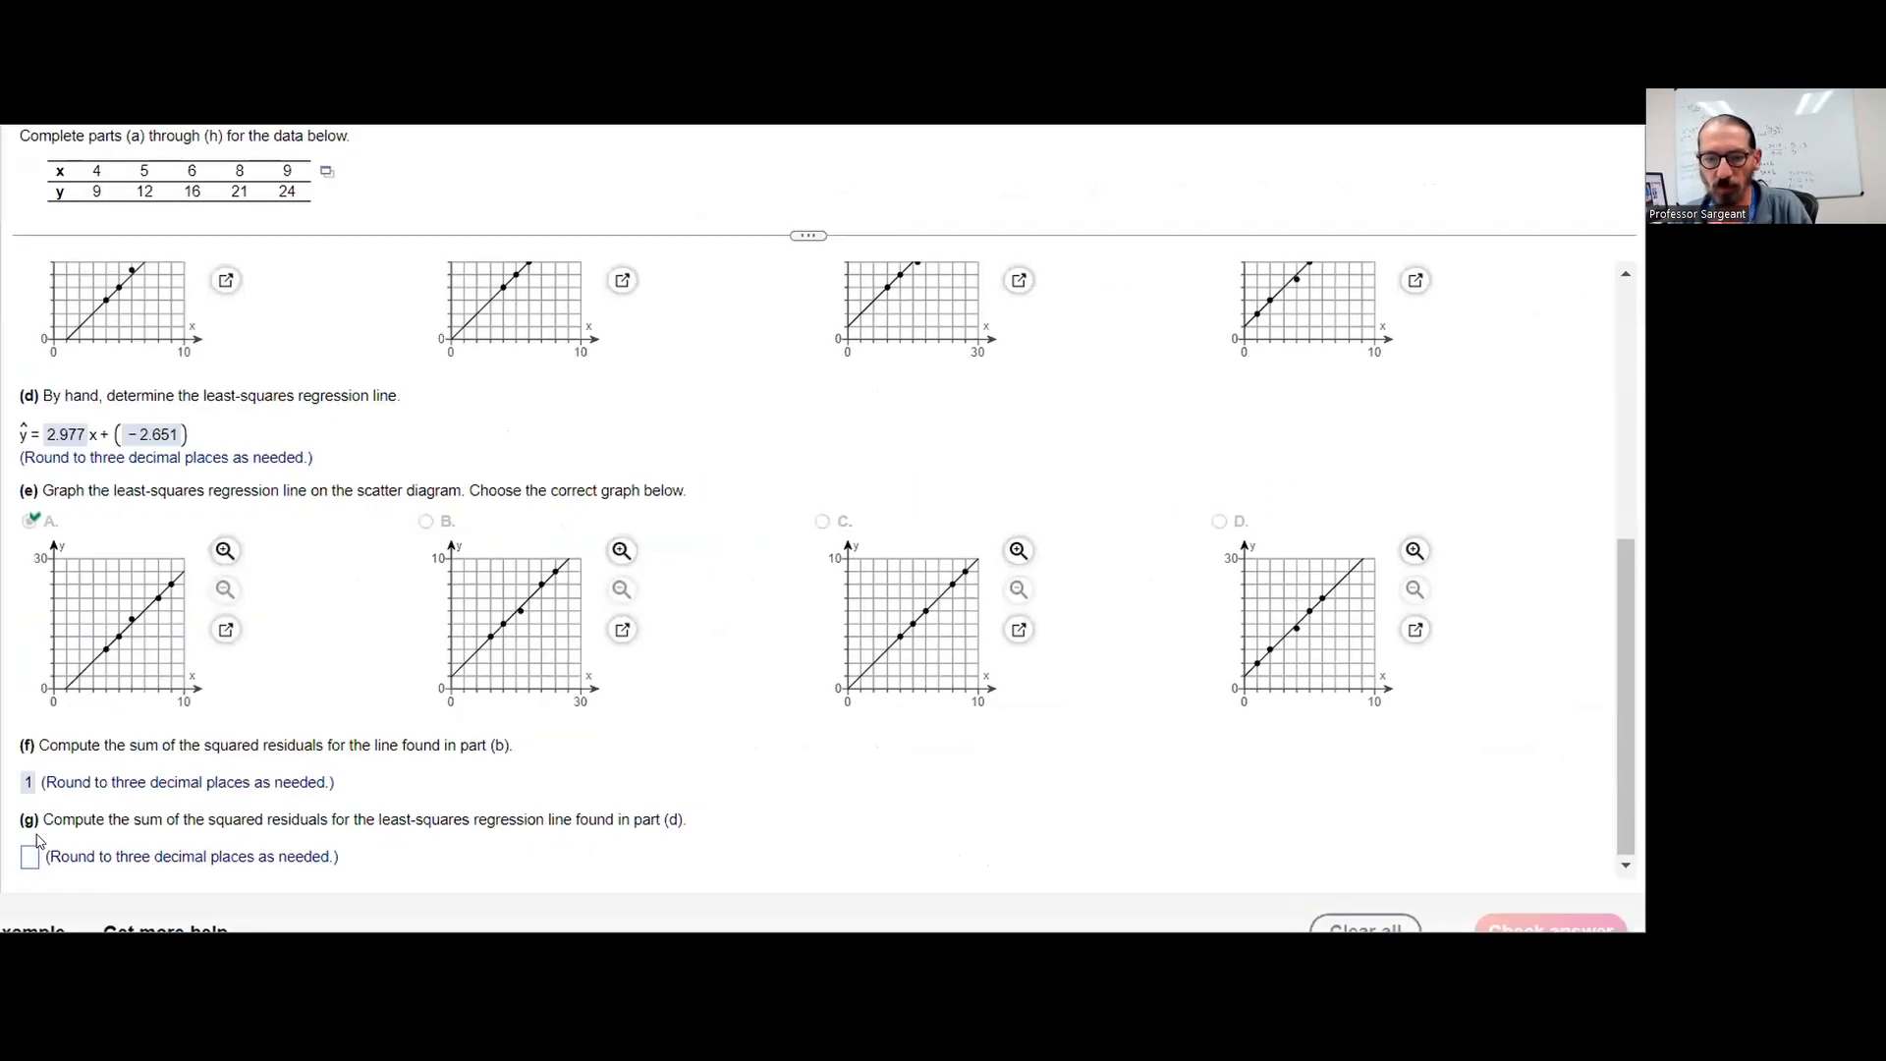
pyautogui.click(31, 859)
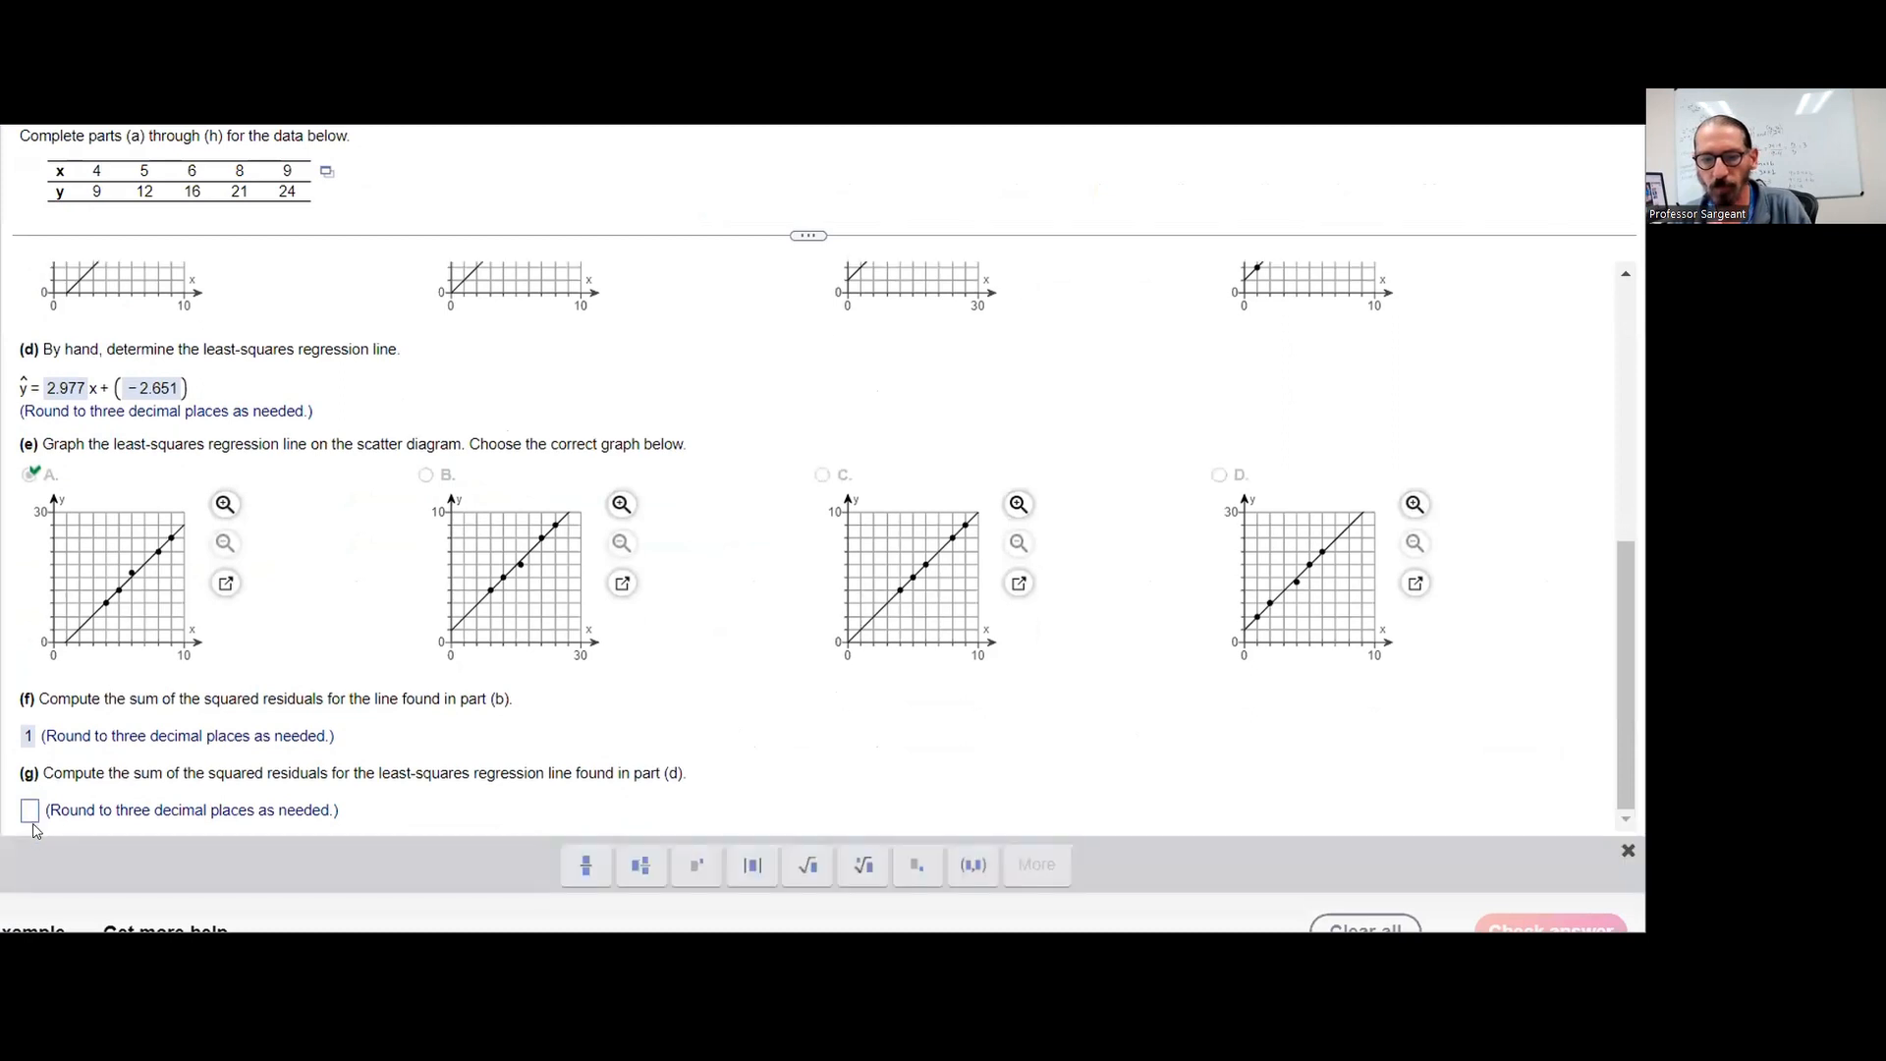
pyautogui.write('0')
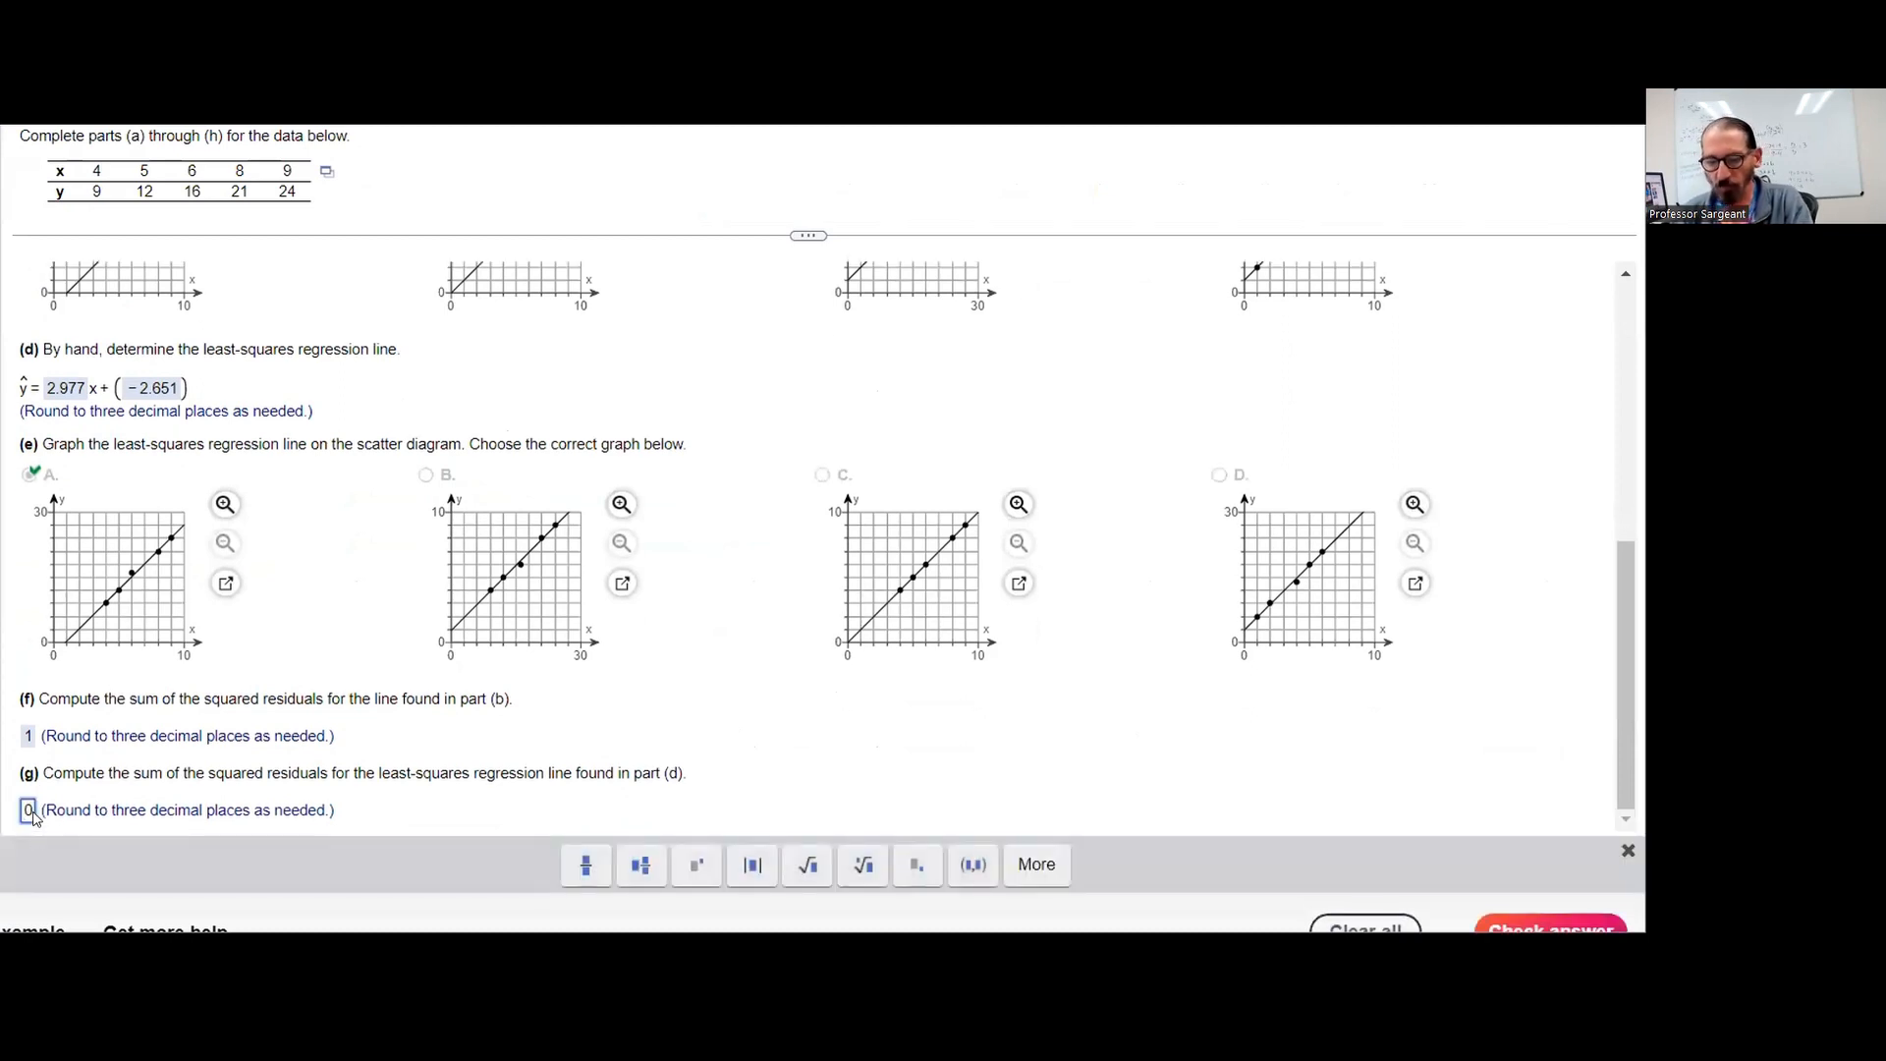
pyautogui.write('.791')
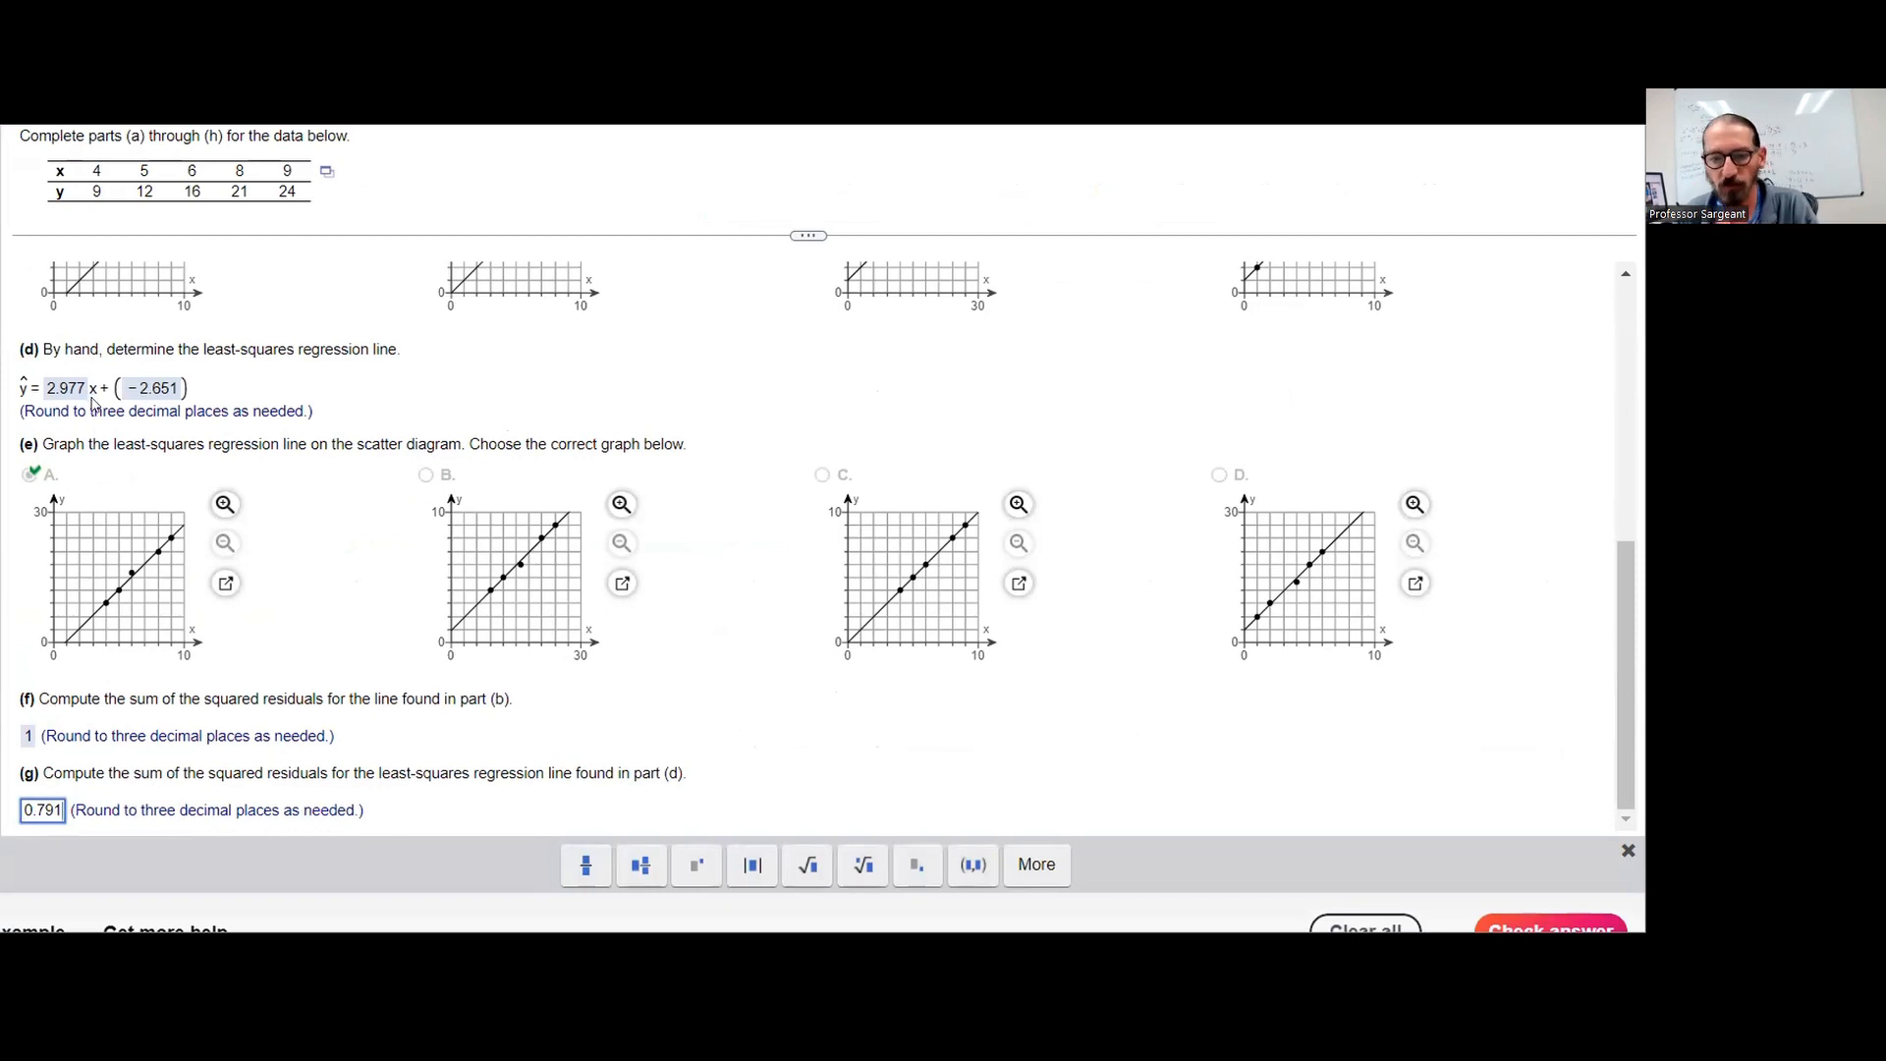
pyautogui.press('Return')
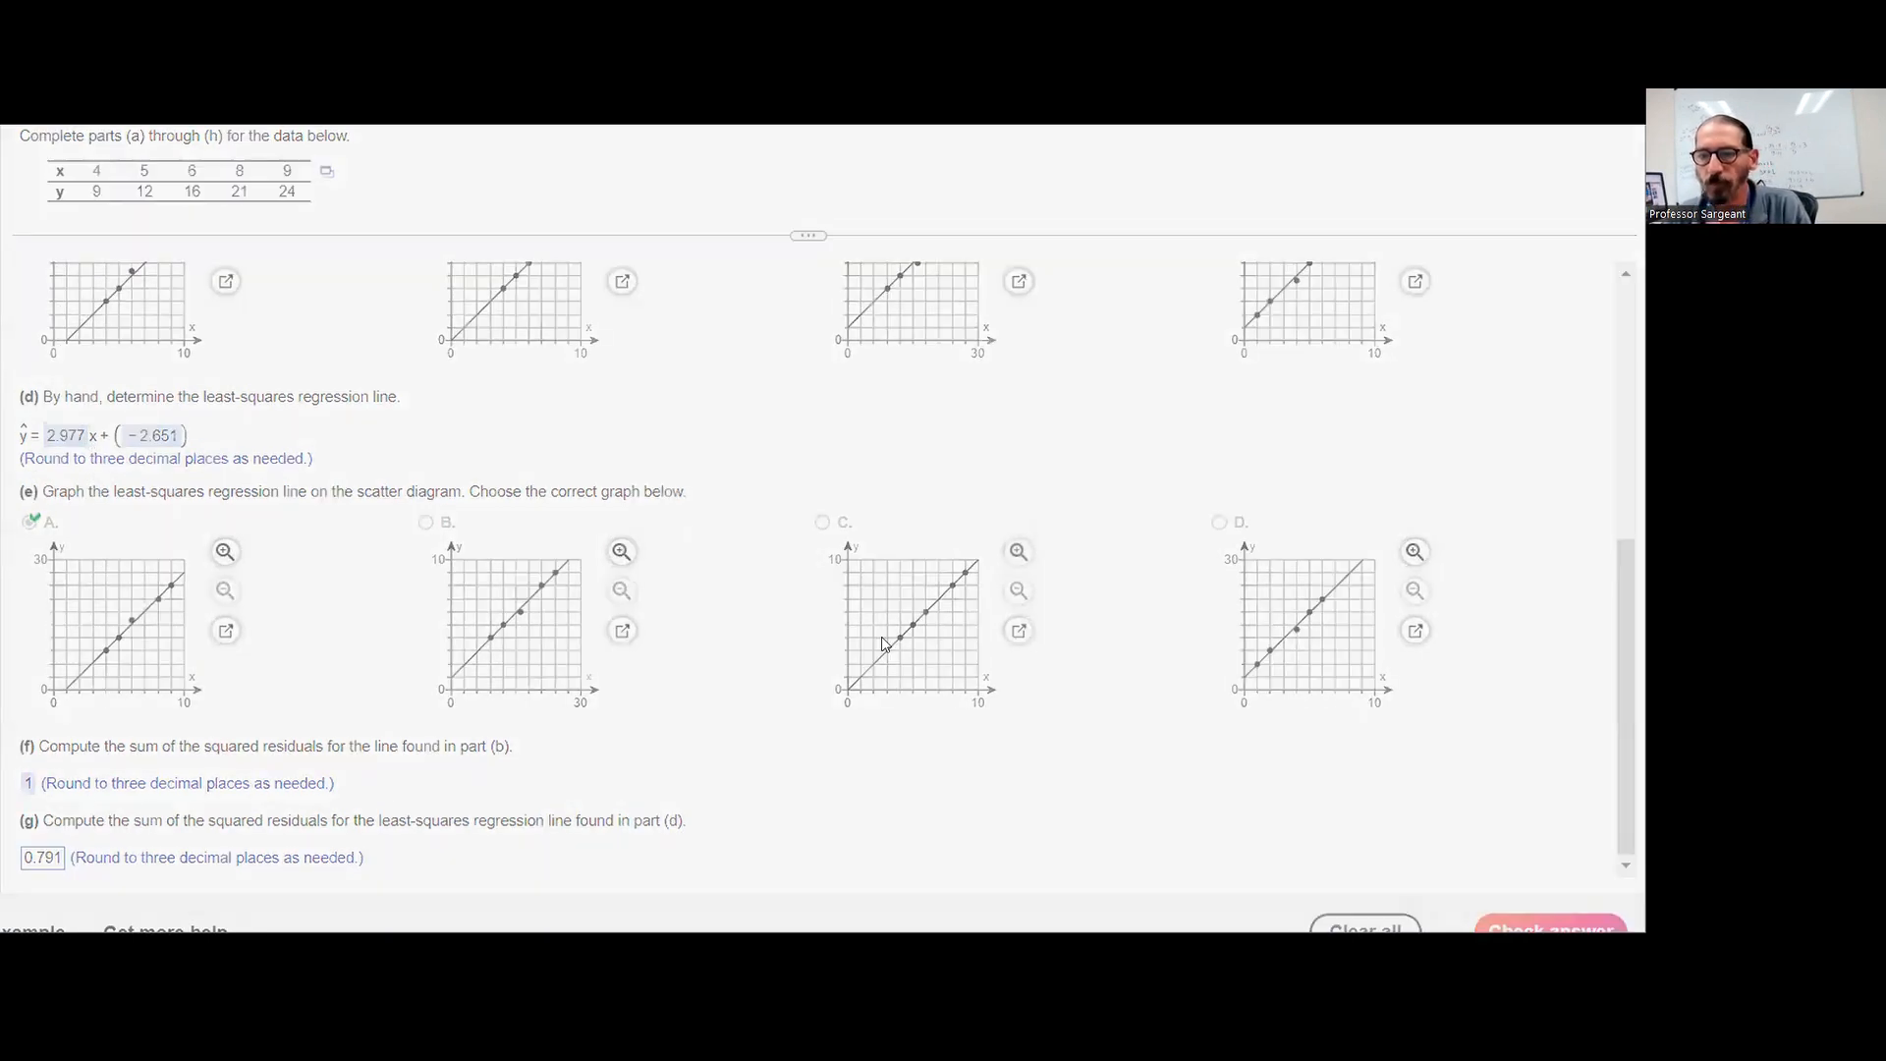
pyautogui.click(667, 548)
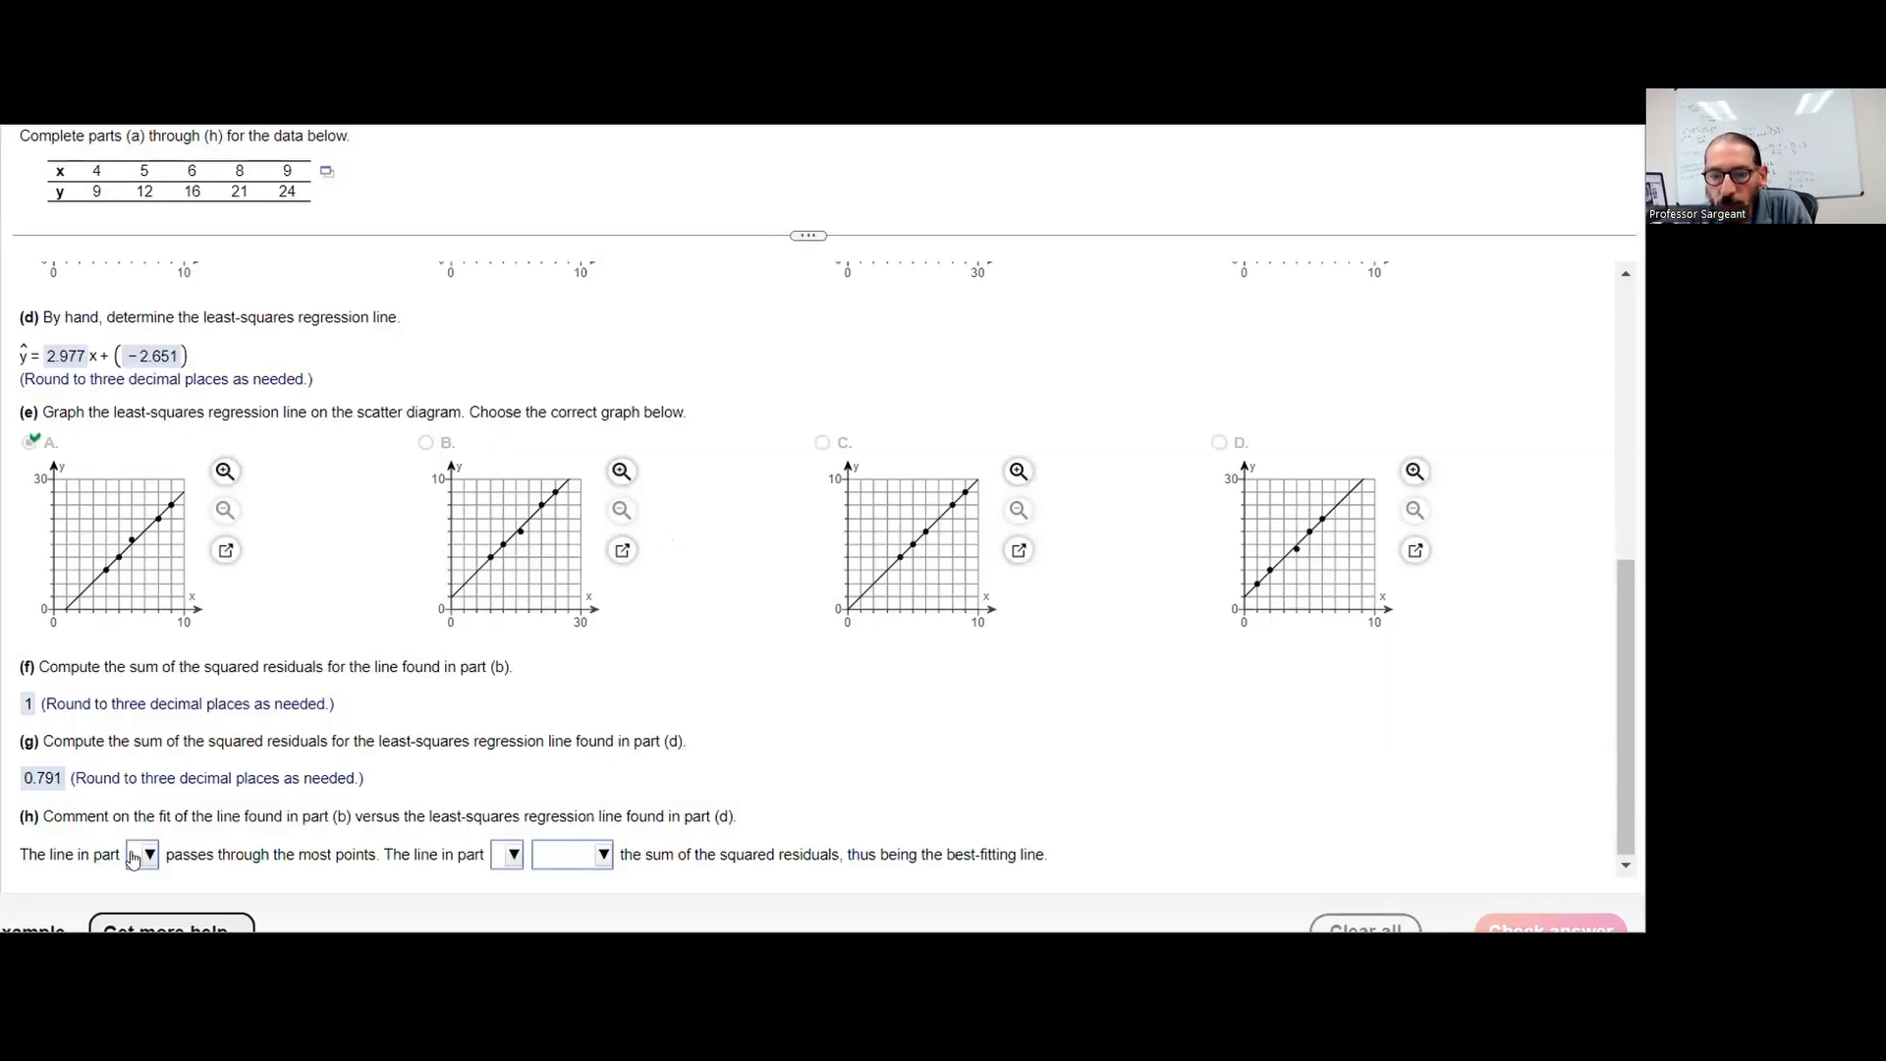
# Complete part (h) with (b) for most points passed through and (d) "minimizes" for the squared residuals, and submit the answer
pyautogui.click(135, 860)
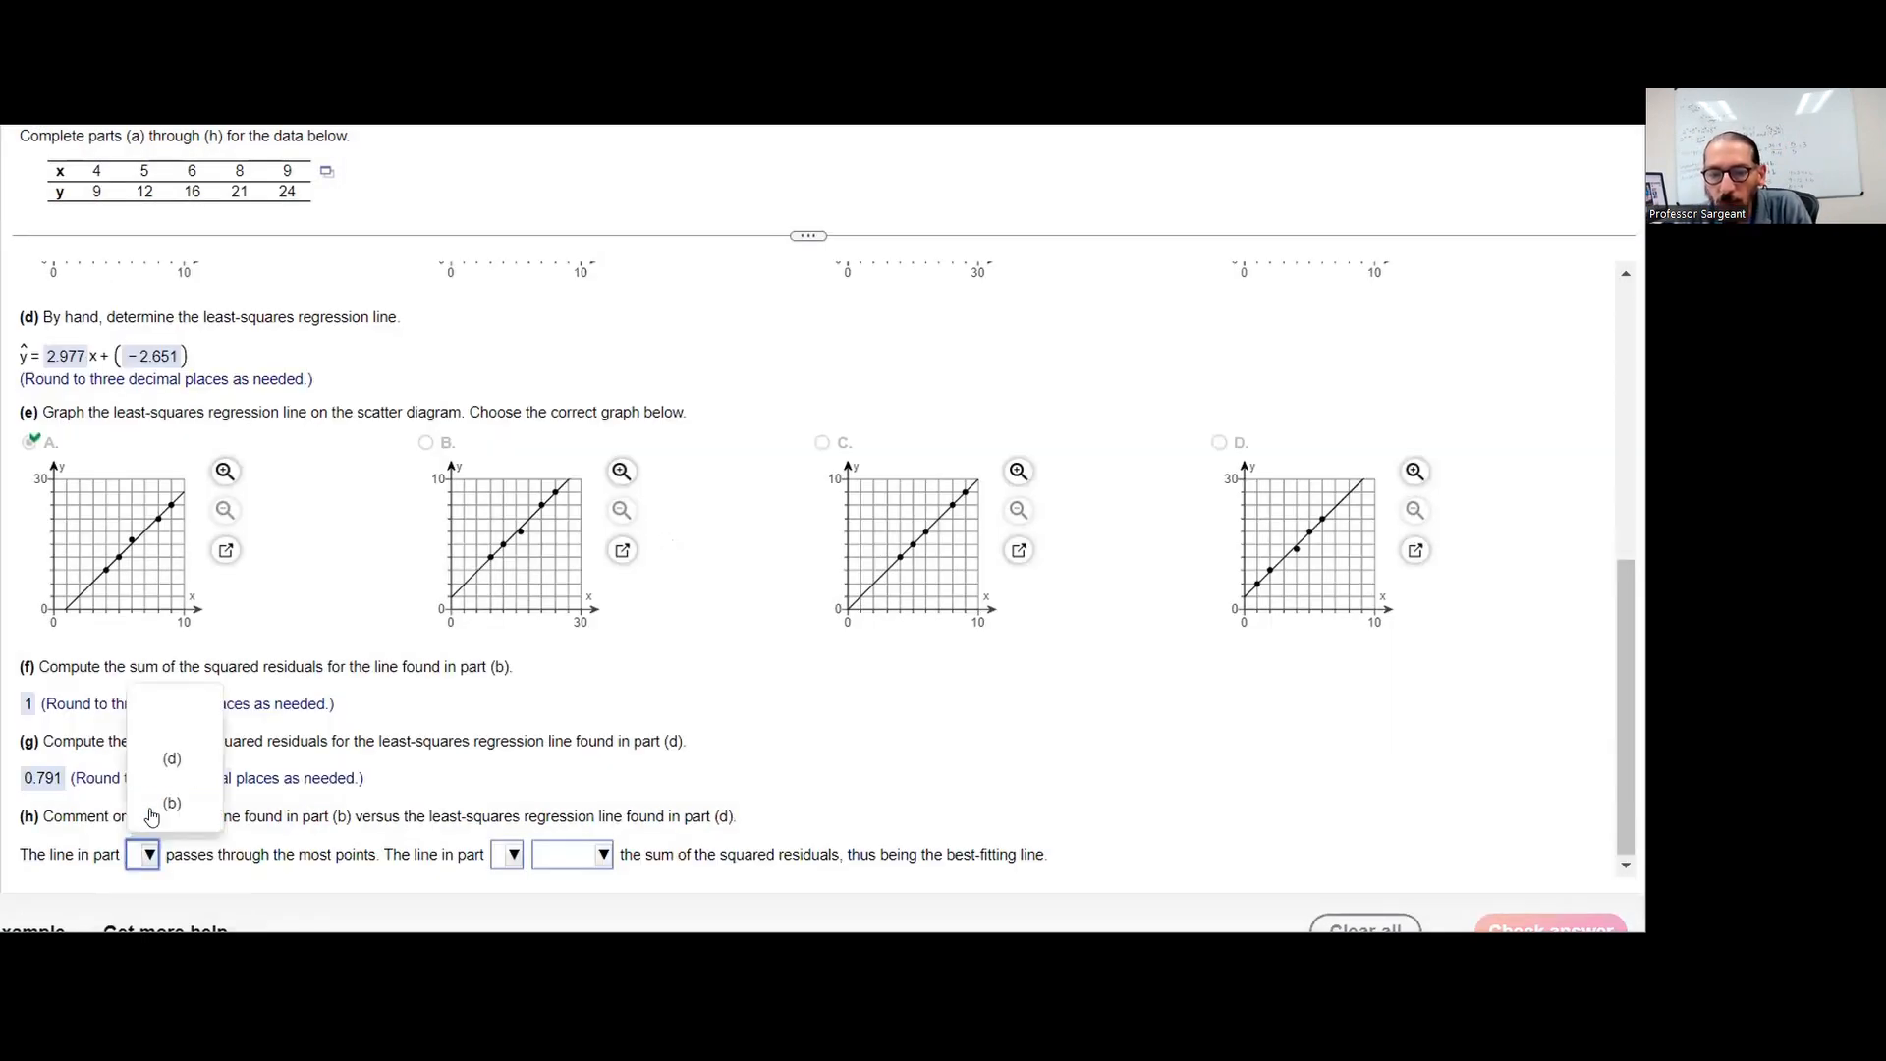
pyautogui.click(153, 805)
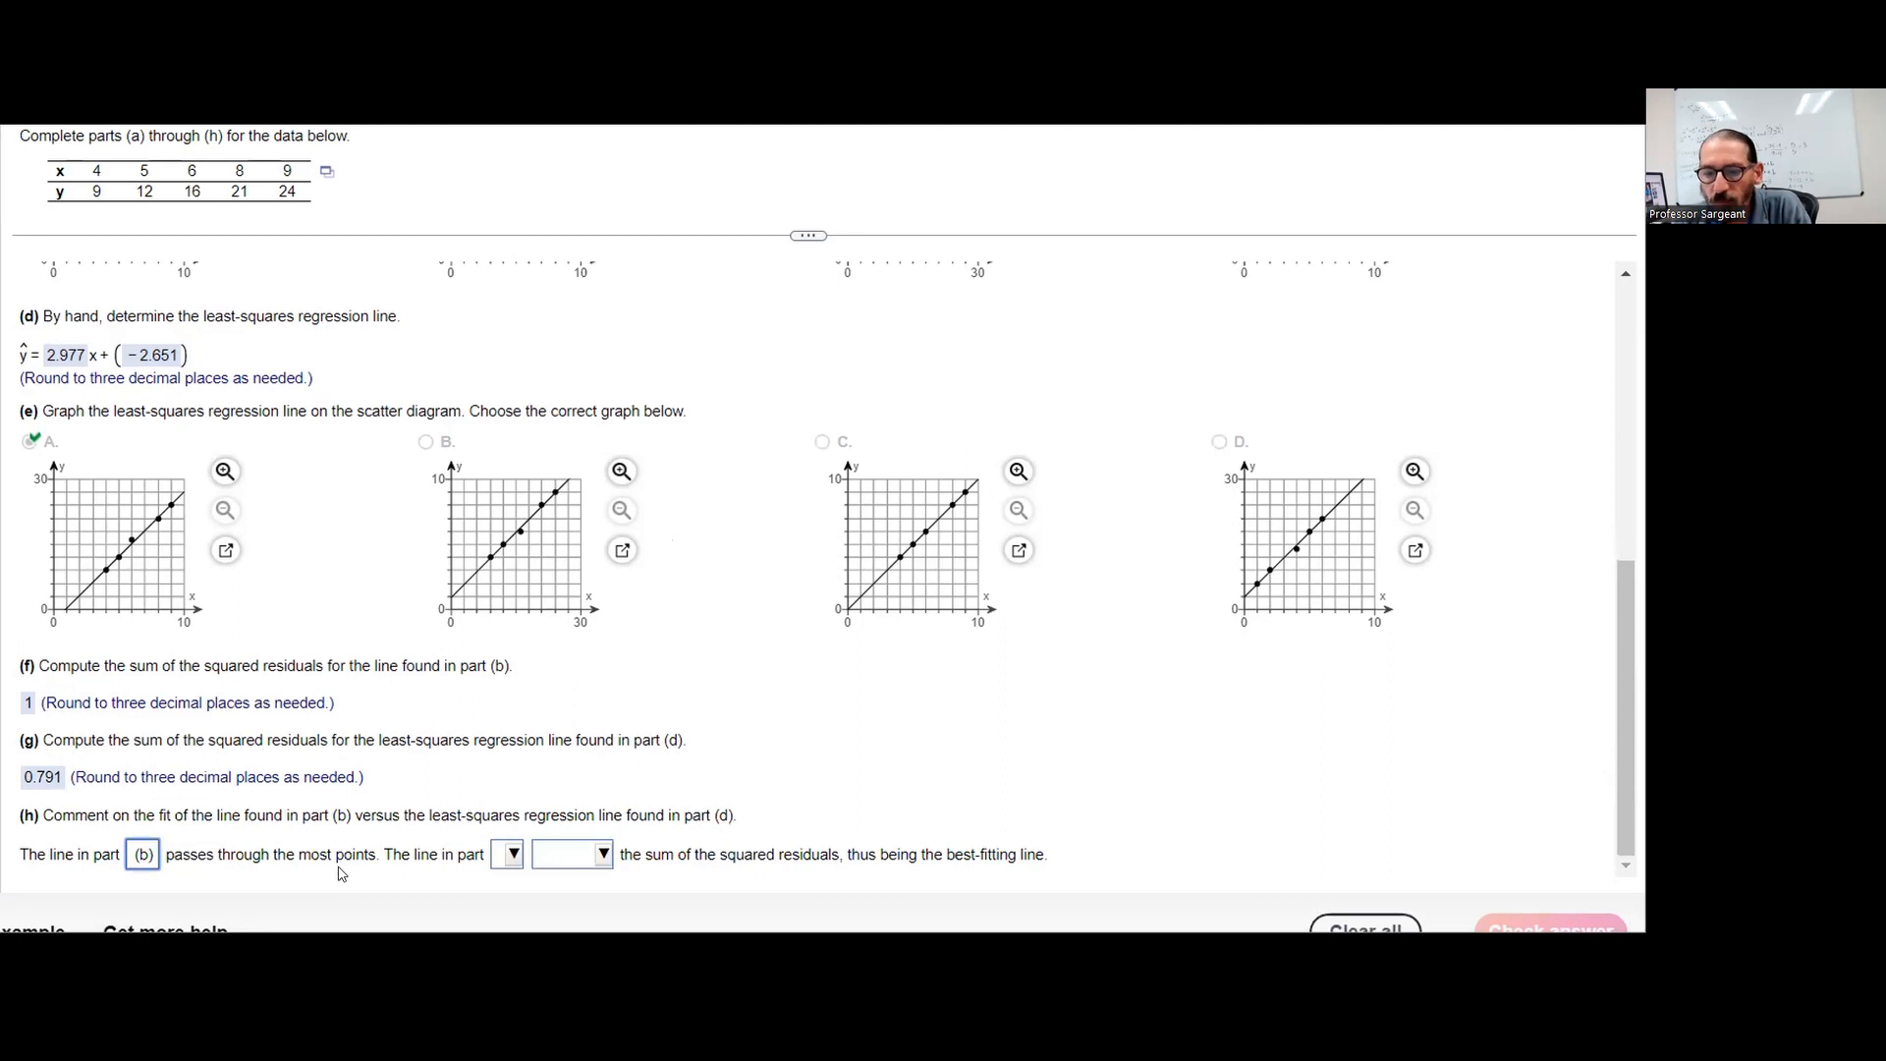
pyautogui.click(501, 858)
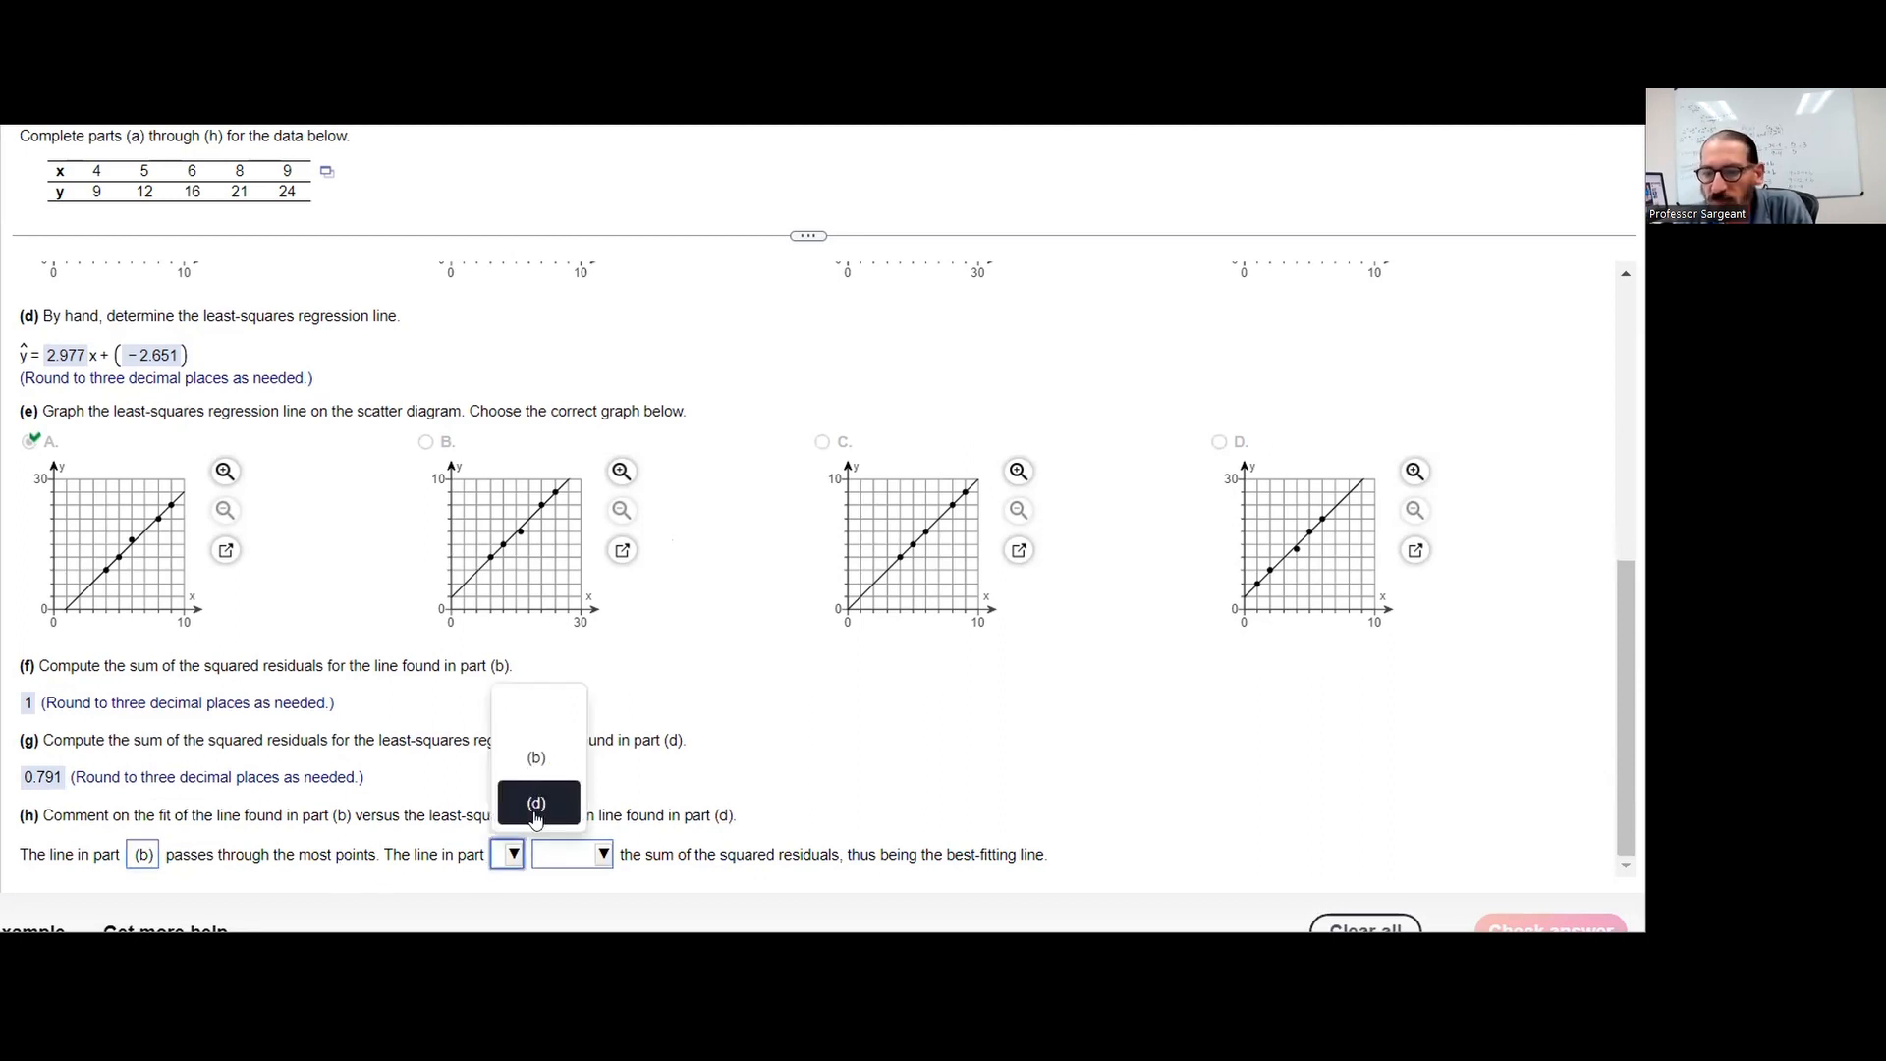
pyautogui.click(532, 810)
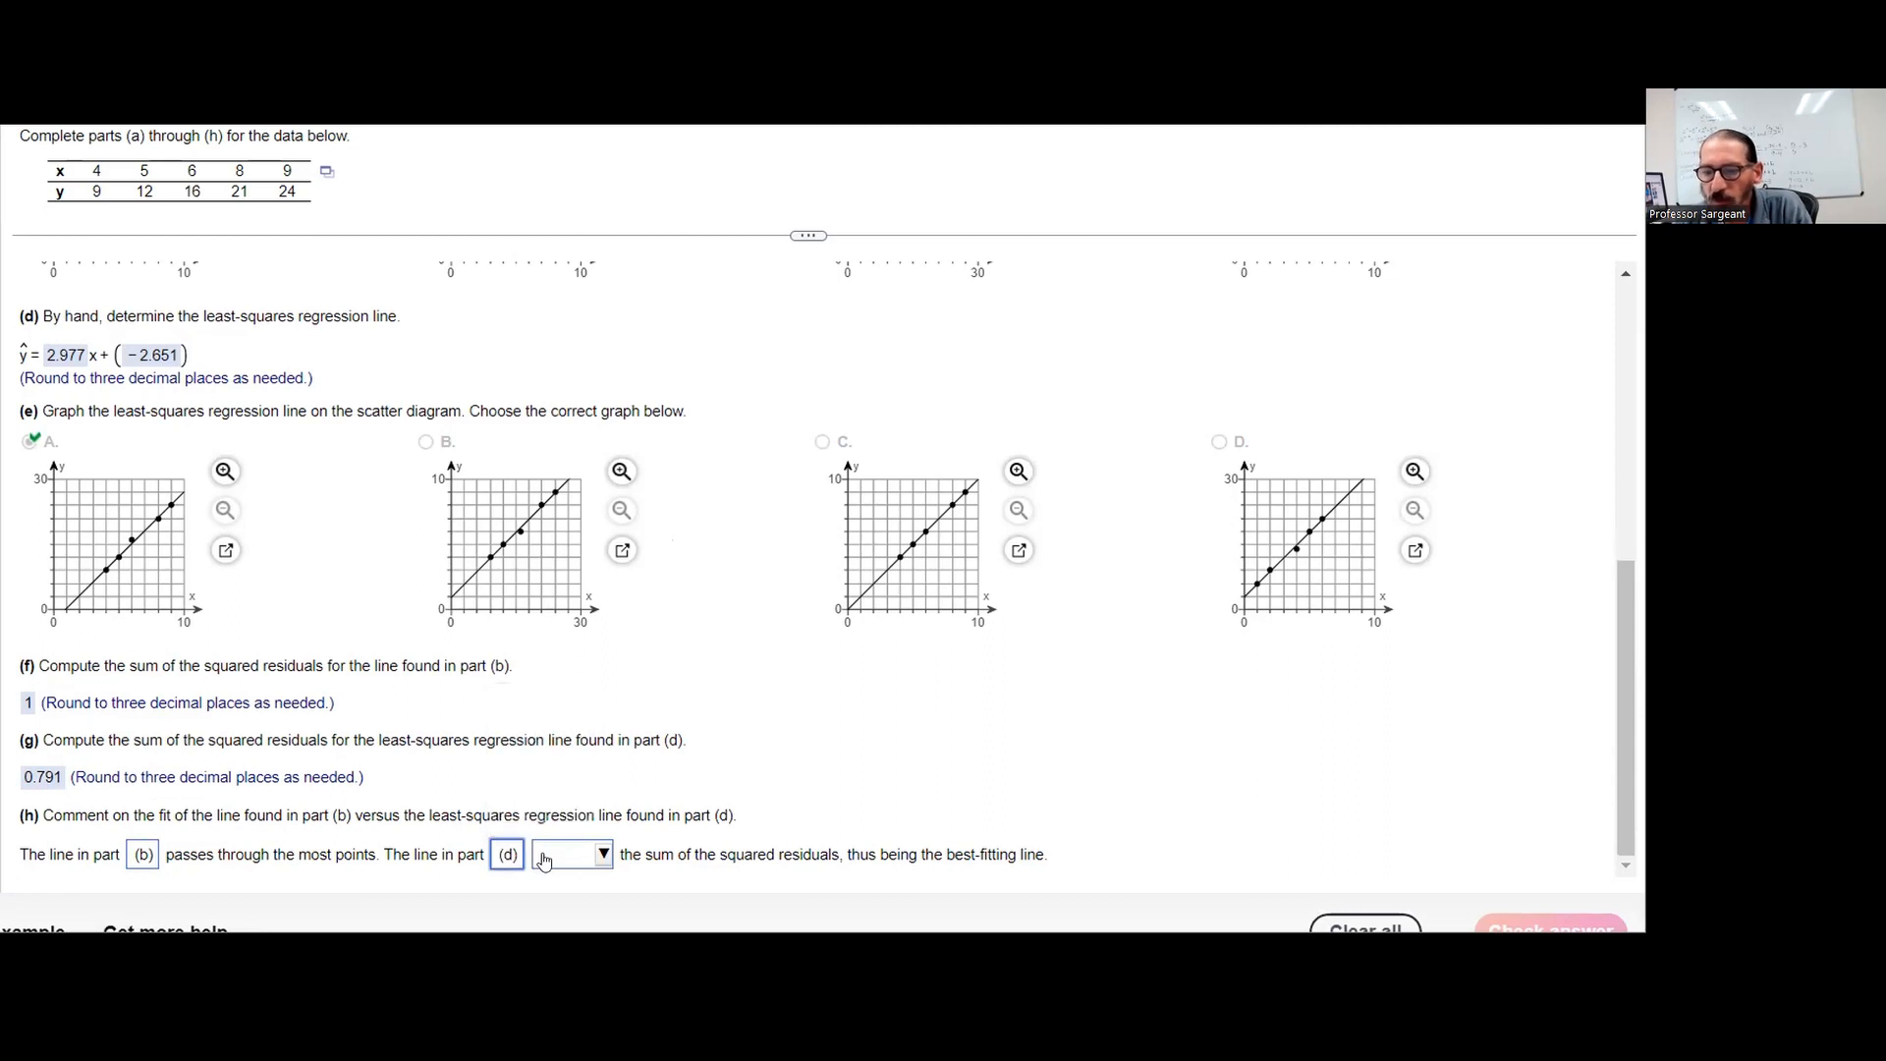
pyautogui.click(546, 860)
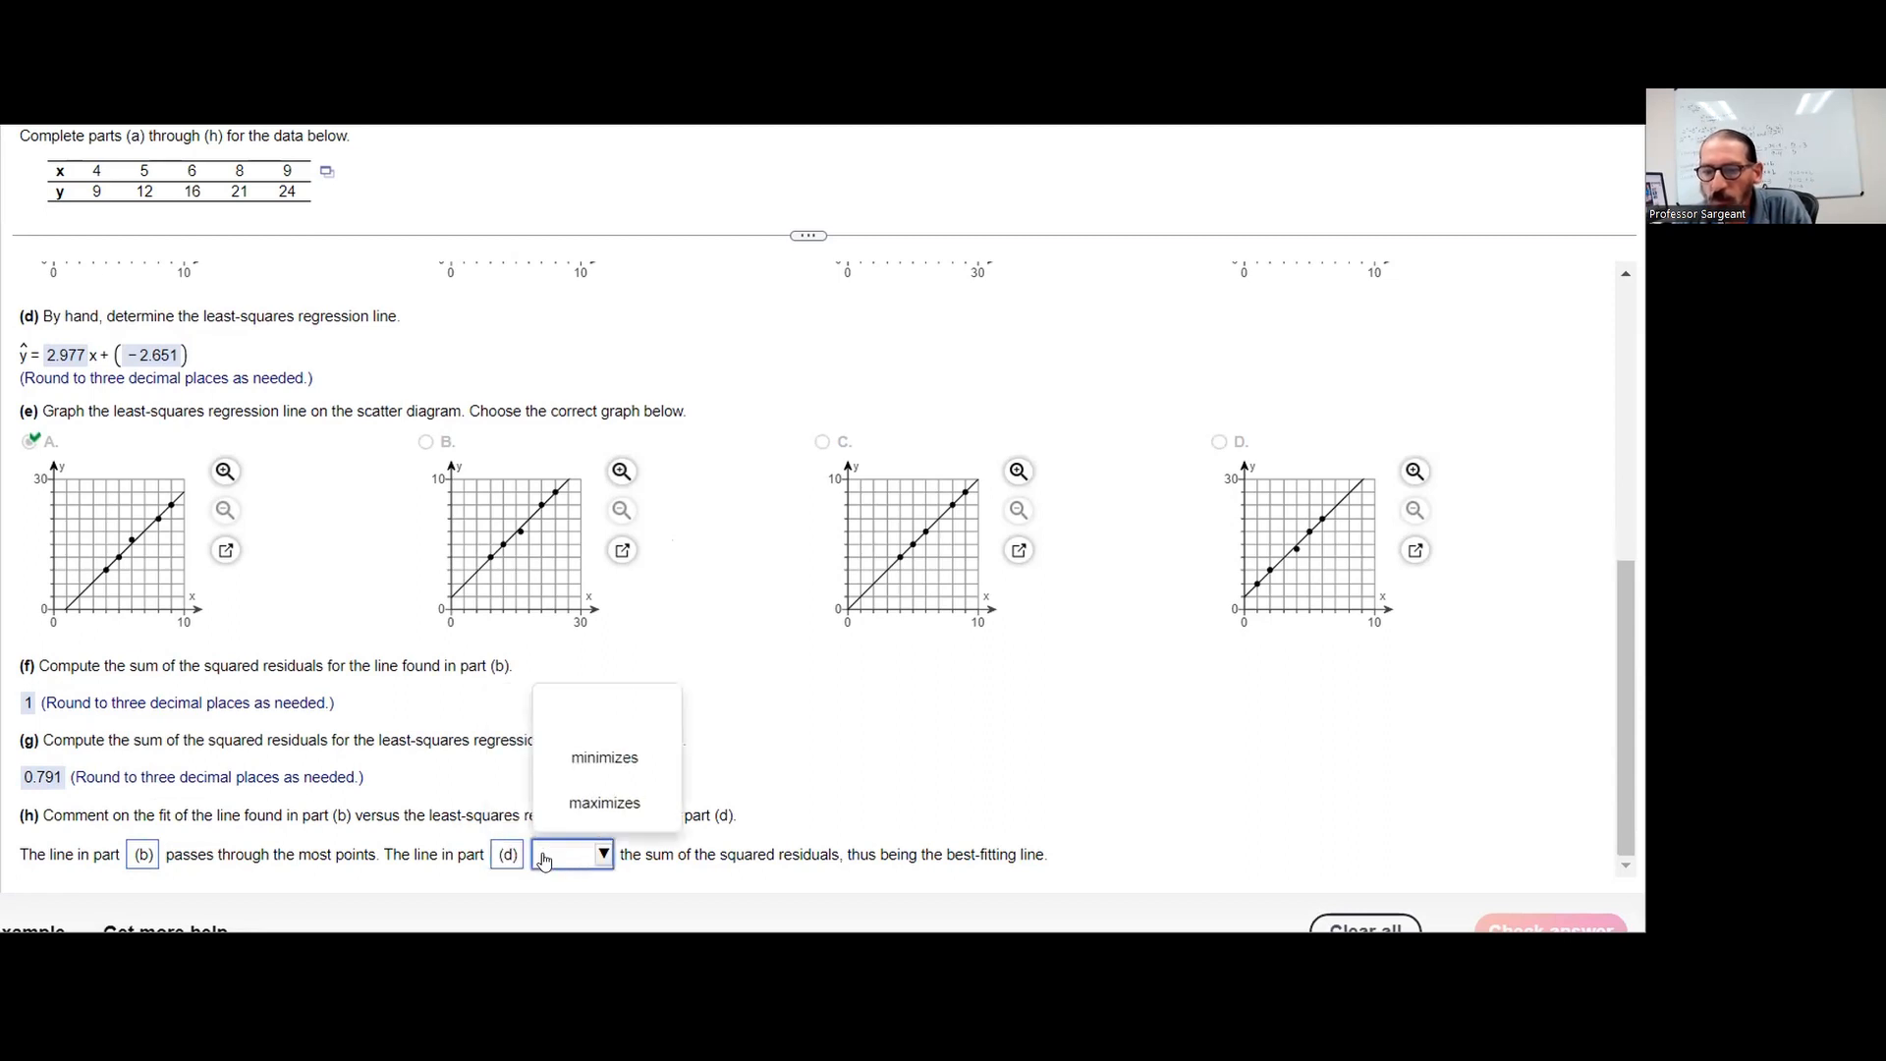
pyautogui.click(587, 767)
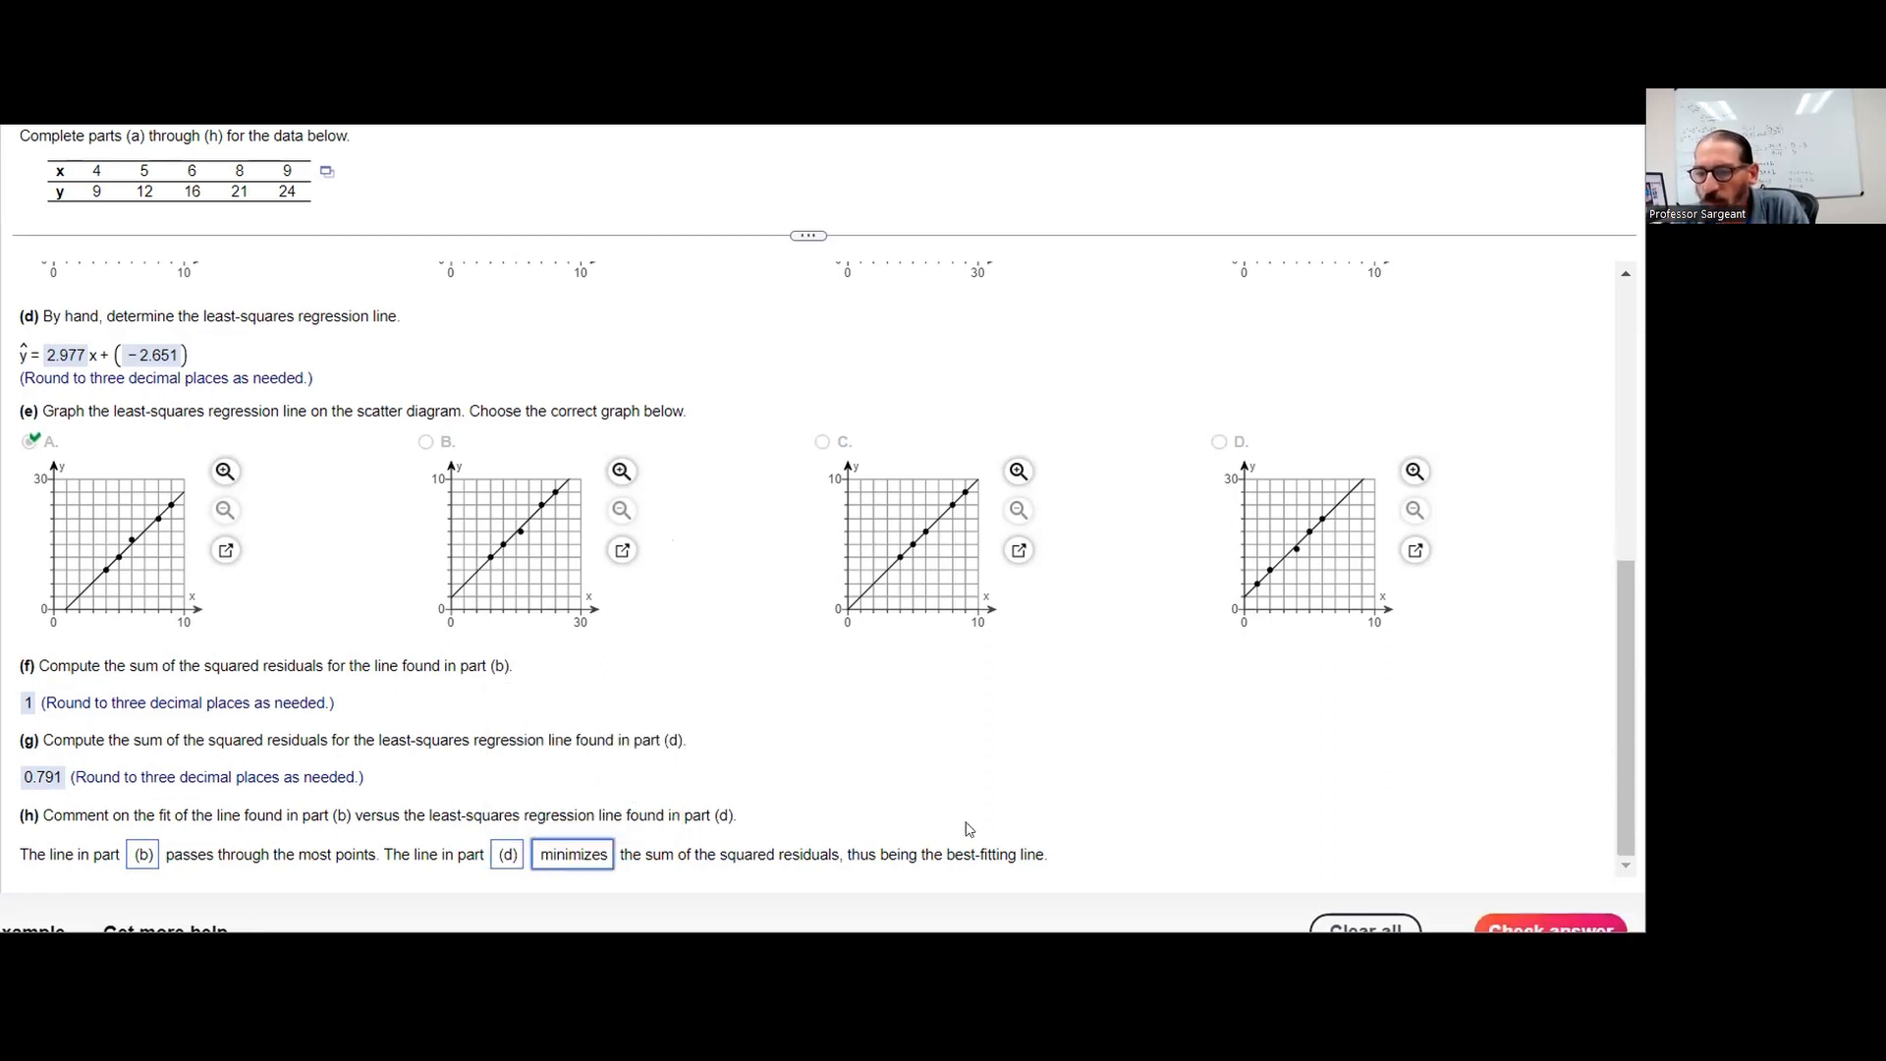
pyautogui.click(1493, 918)
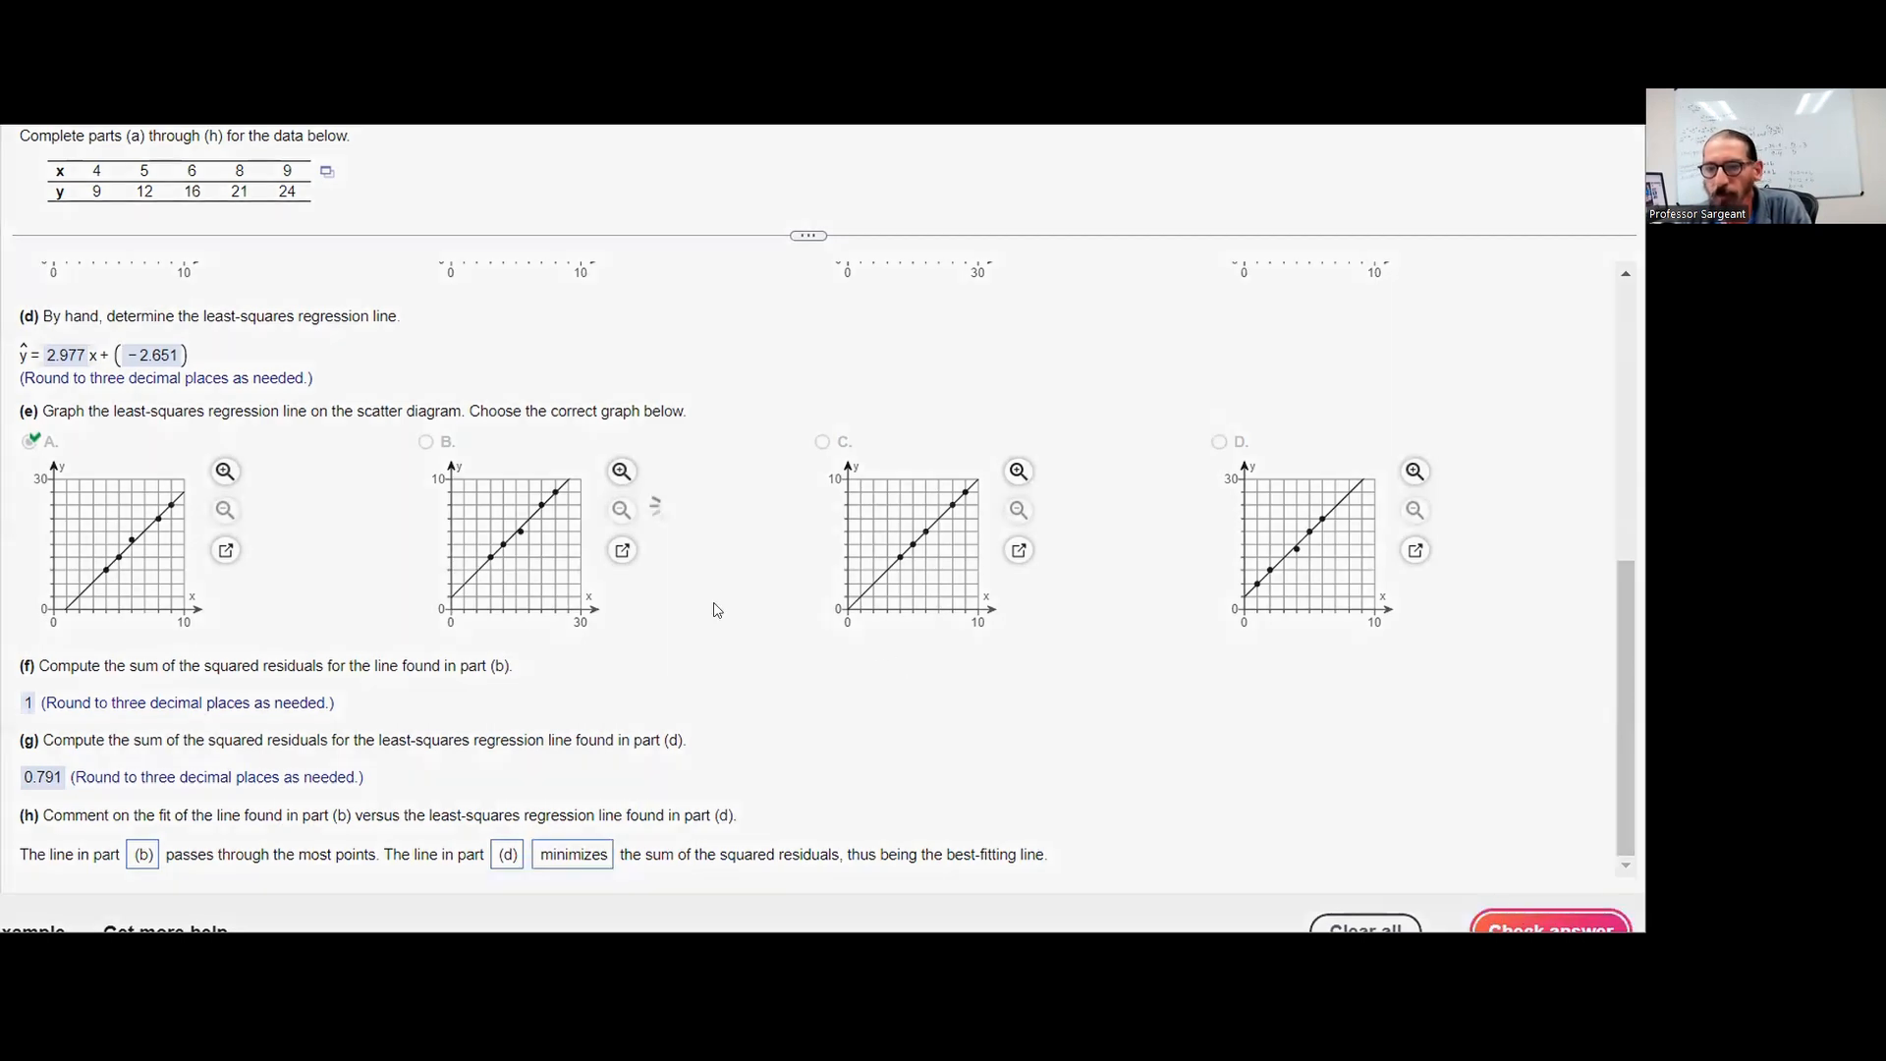